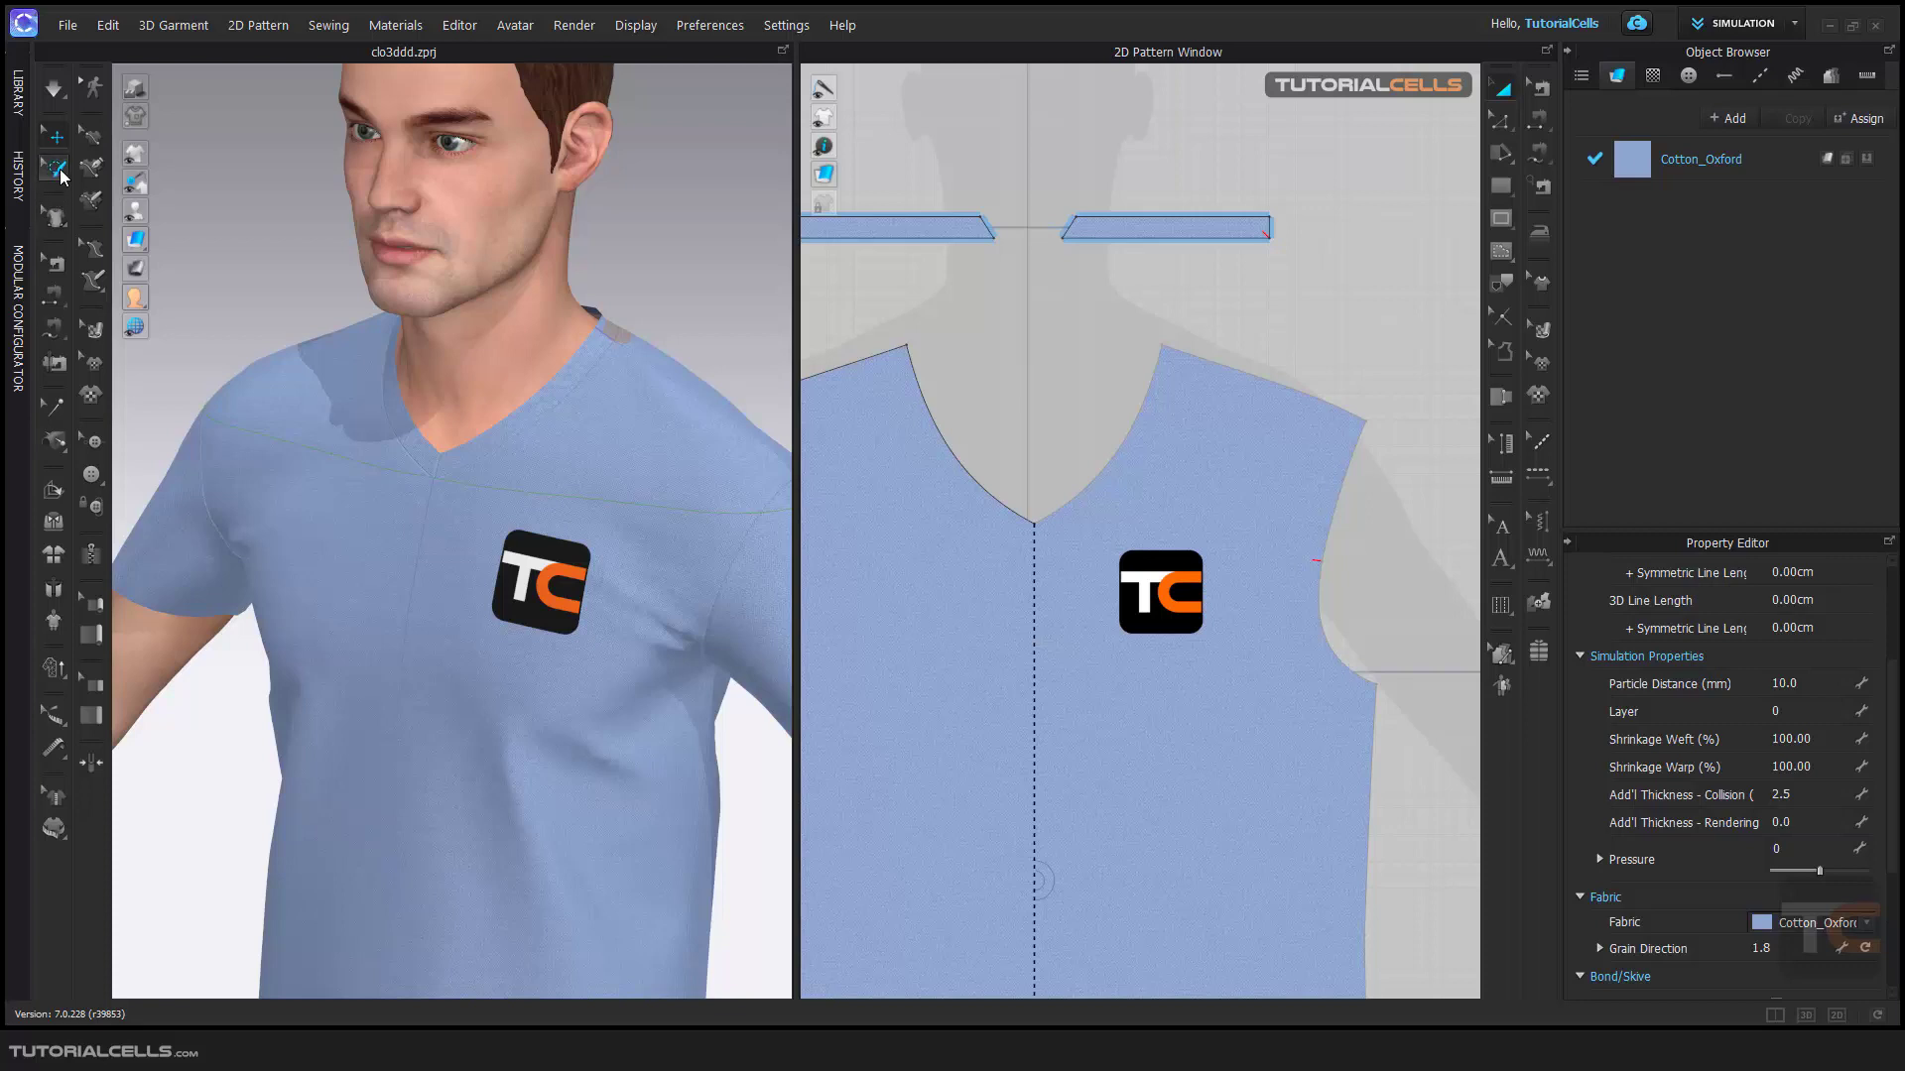
Open the Select Mesh flyout showing Brush, Box, Lasso, Pin Box and Pin Lasso
click(59, 169)
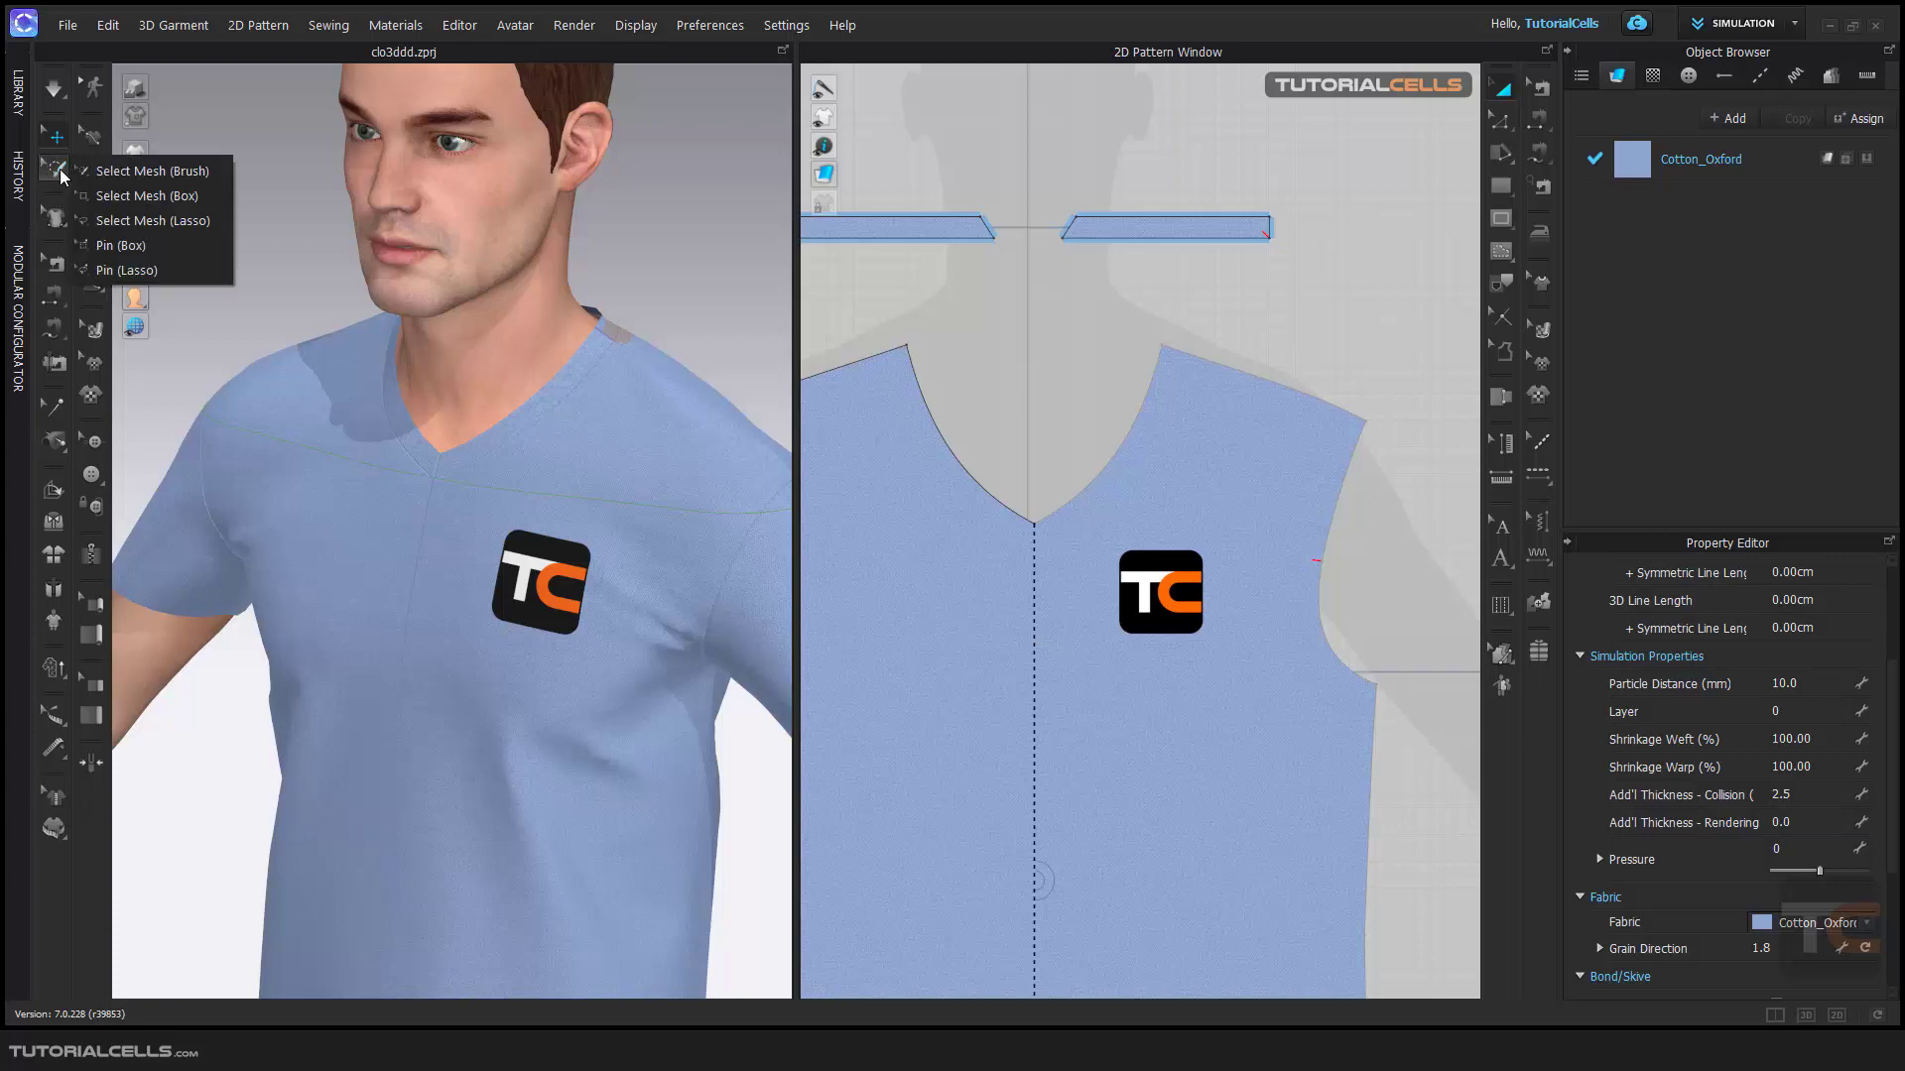
Use Select Mesh (Brush) at strength 100 to paint a selection down the front neckline
click(145, 172)
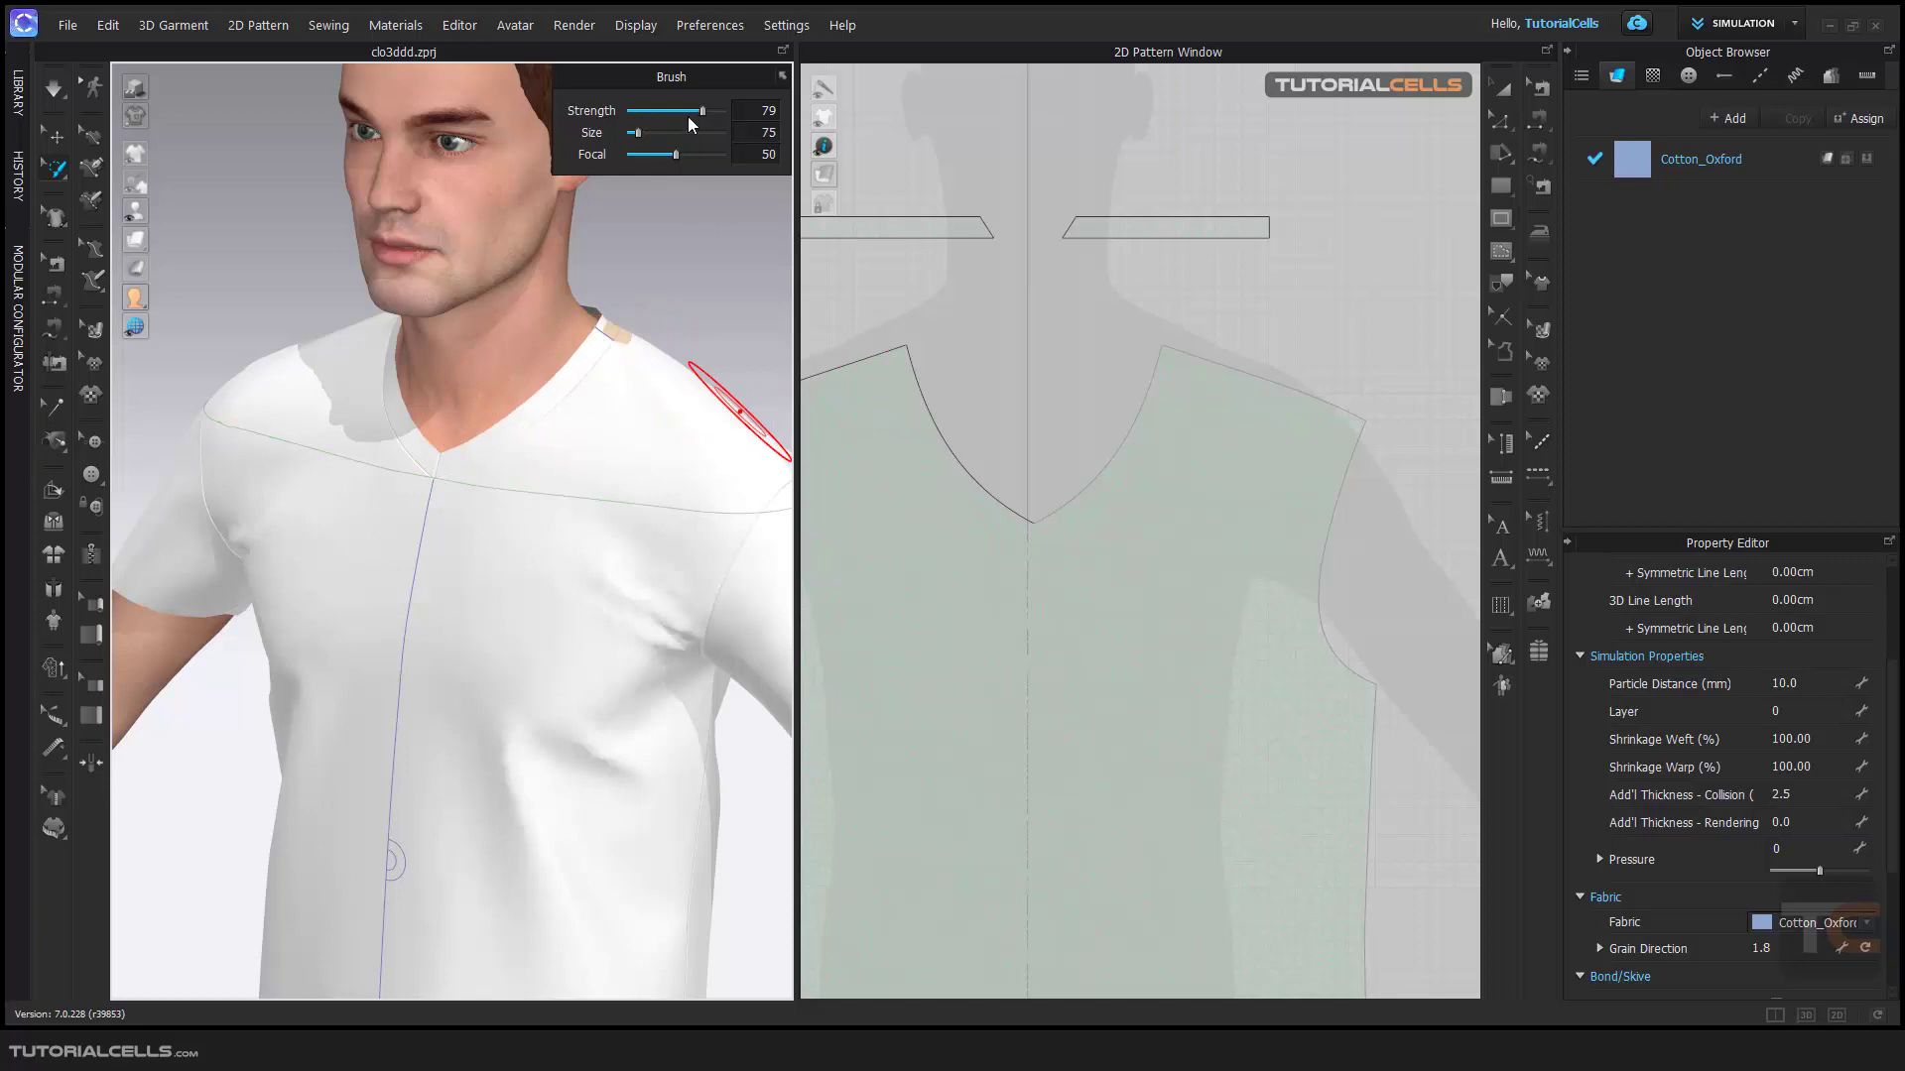
mouse_move(701, 111)
mouse_down()
mouse_move(681, 111)
mouse_move(705, 116)
mouse_up()
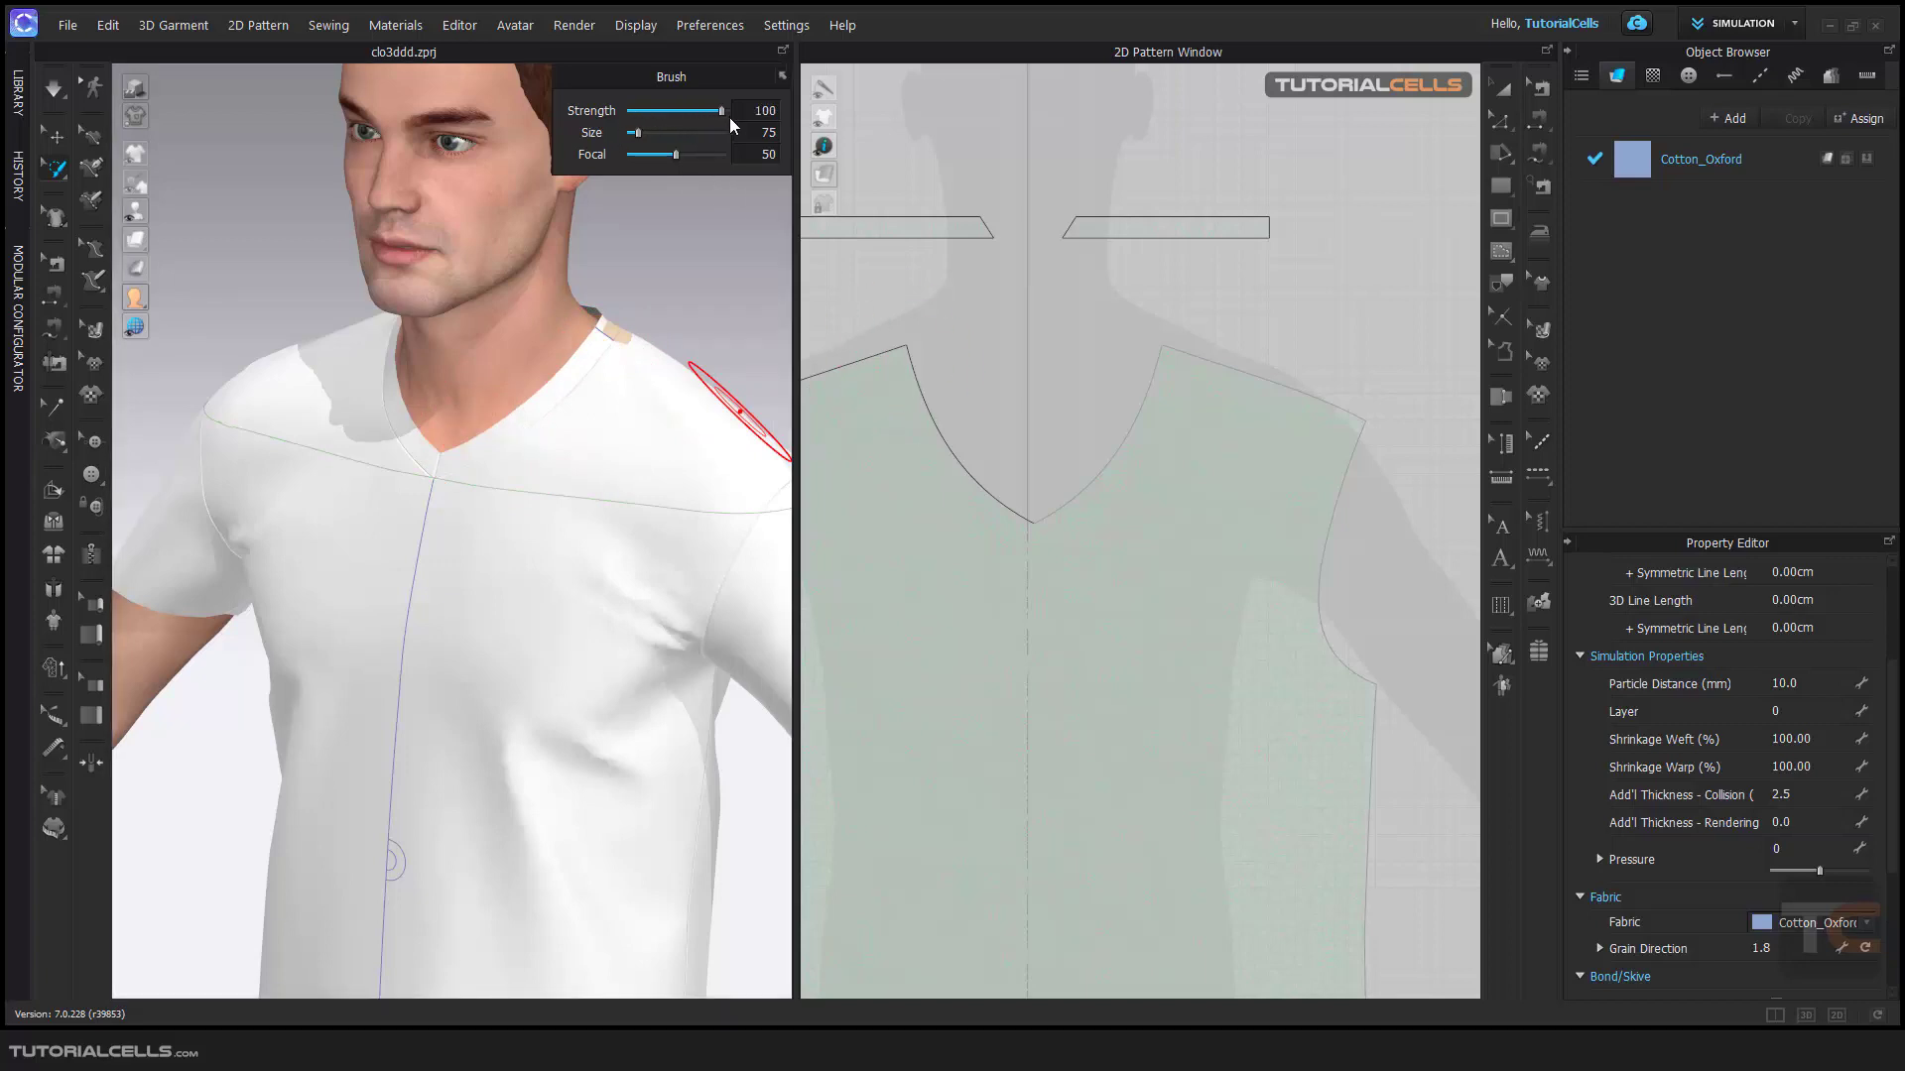
mouse_move(906, 374)
mouse_down()
mouse_move(983, 509)
mouse_move(1062, 502)
mouse_move(1045, 520)
mouse_move(1186, 384)
mouse_move(1016, 553)
mouse_move(863, 412)
mouse_move(1041, 549)
mouse_move(1225, 381)
mouse_move(830, 417)
mouse_move(940, 567)
mouse_up()
Clear the chest selection and test painting a selection across one shoulder
drag(601, 495, 594, 593)
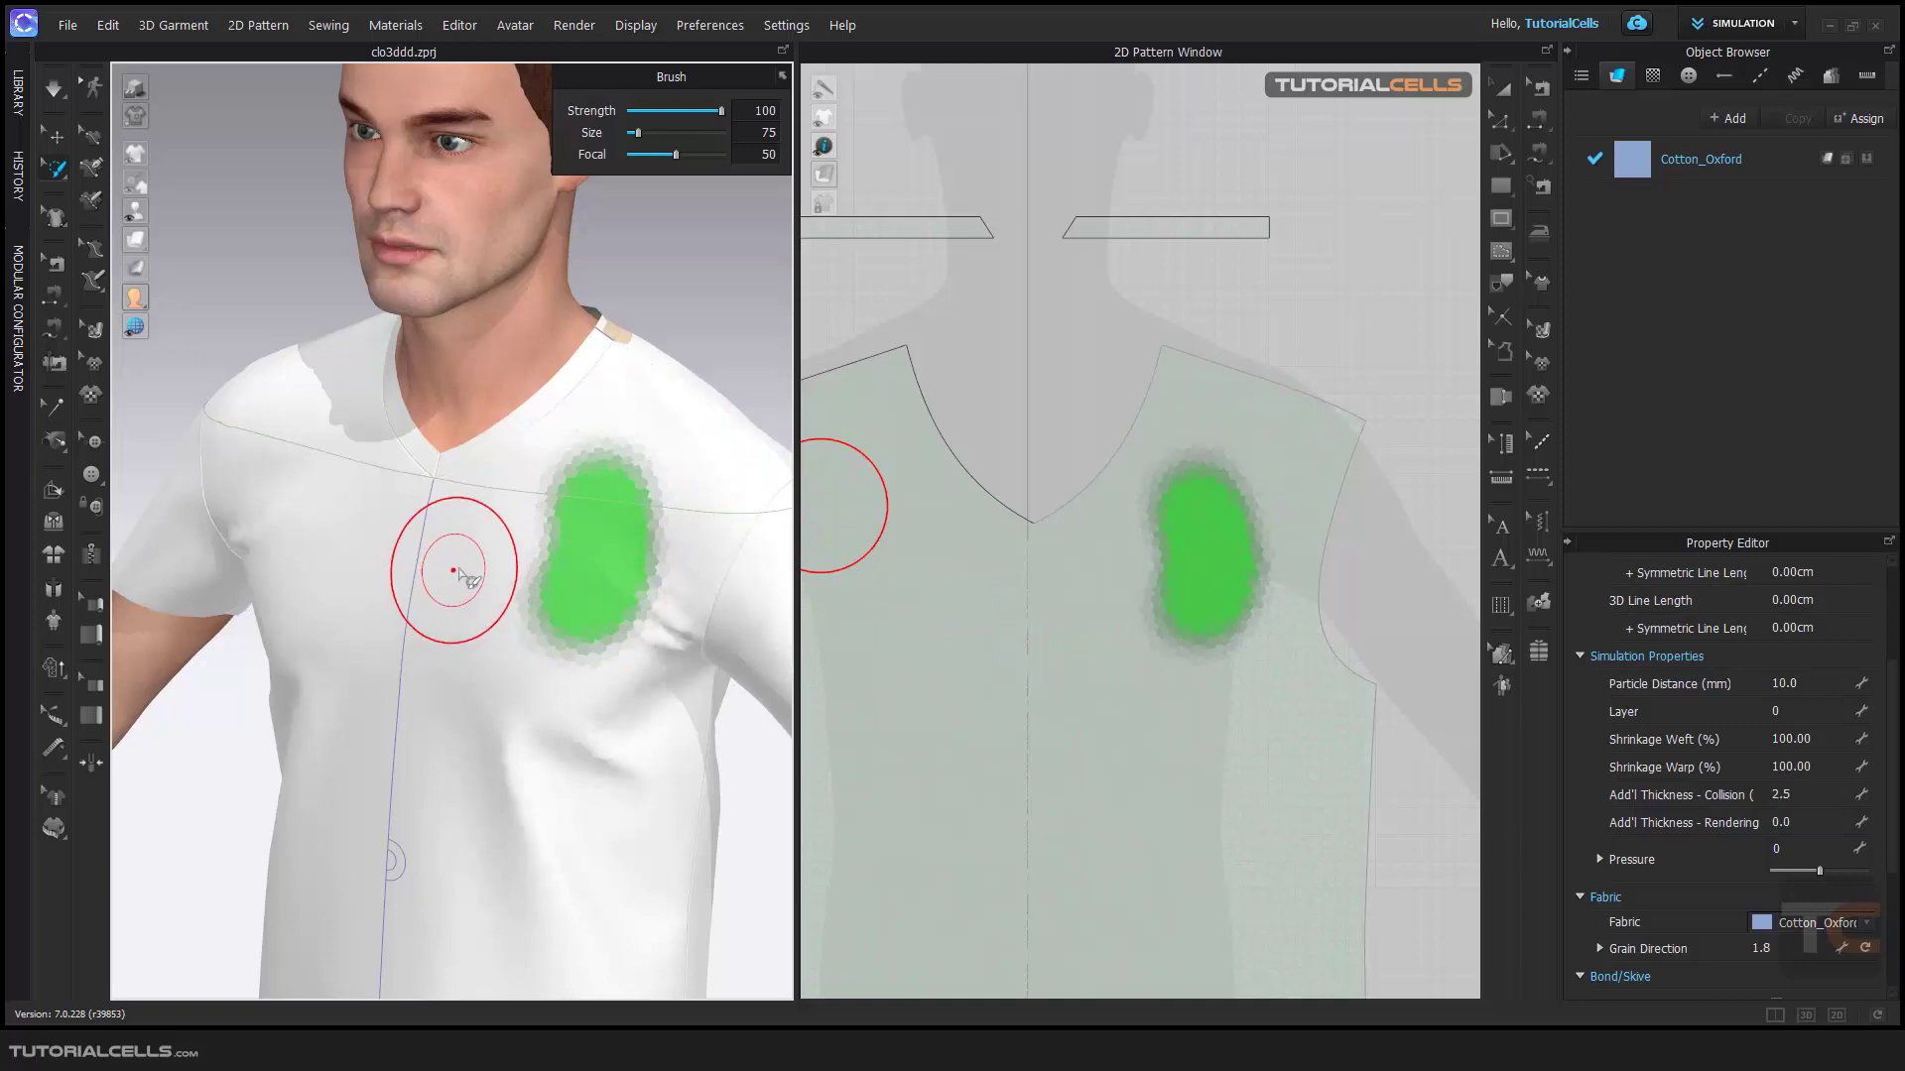
key(Escape)
mouse_move(1191, 375)
mouse_down()
mouse_move(1276, 412)
mouse_move(1284, 444)
mouse_up()
middle_drag(1021, 476, 1134, 469)
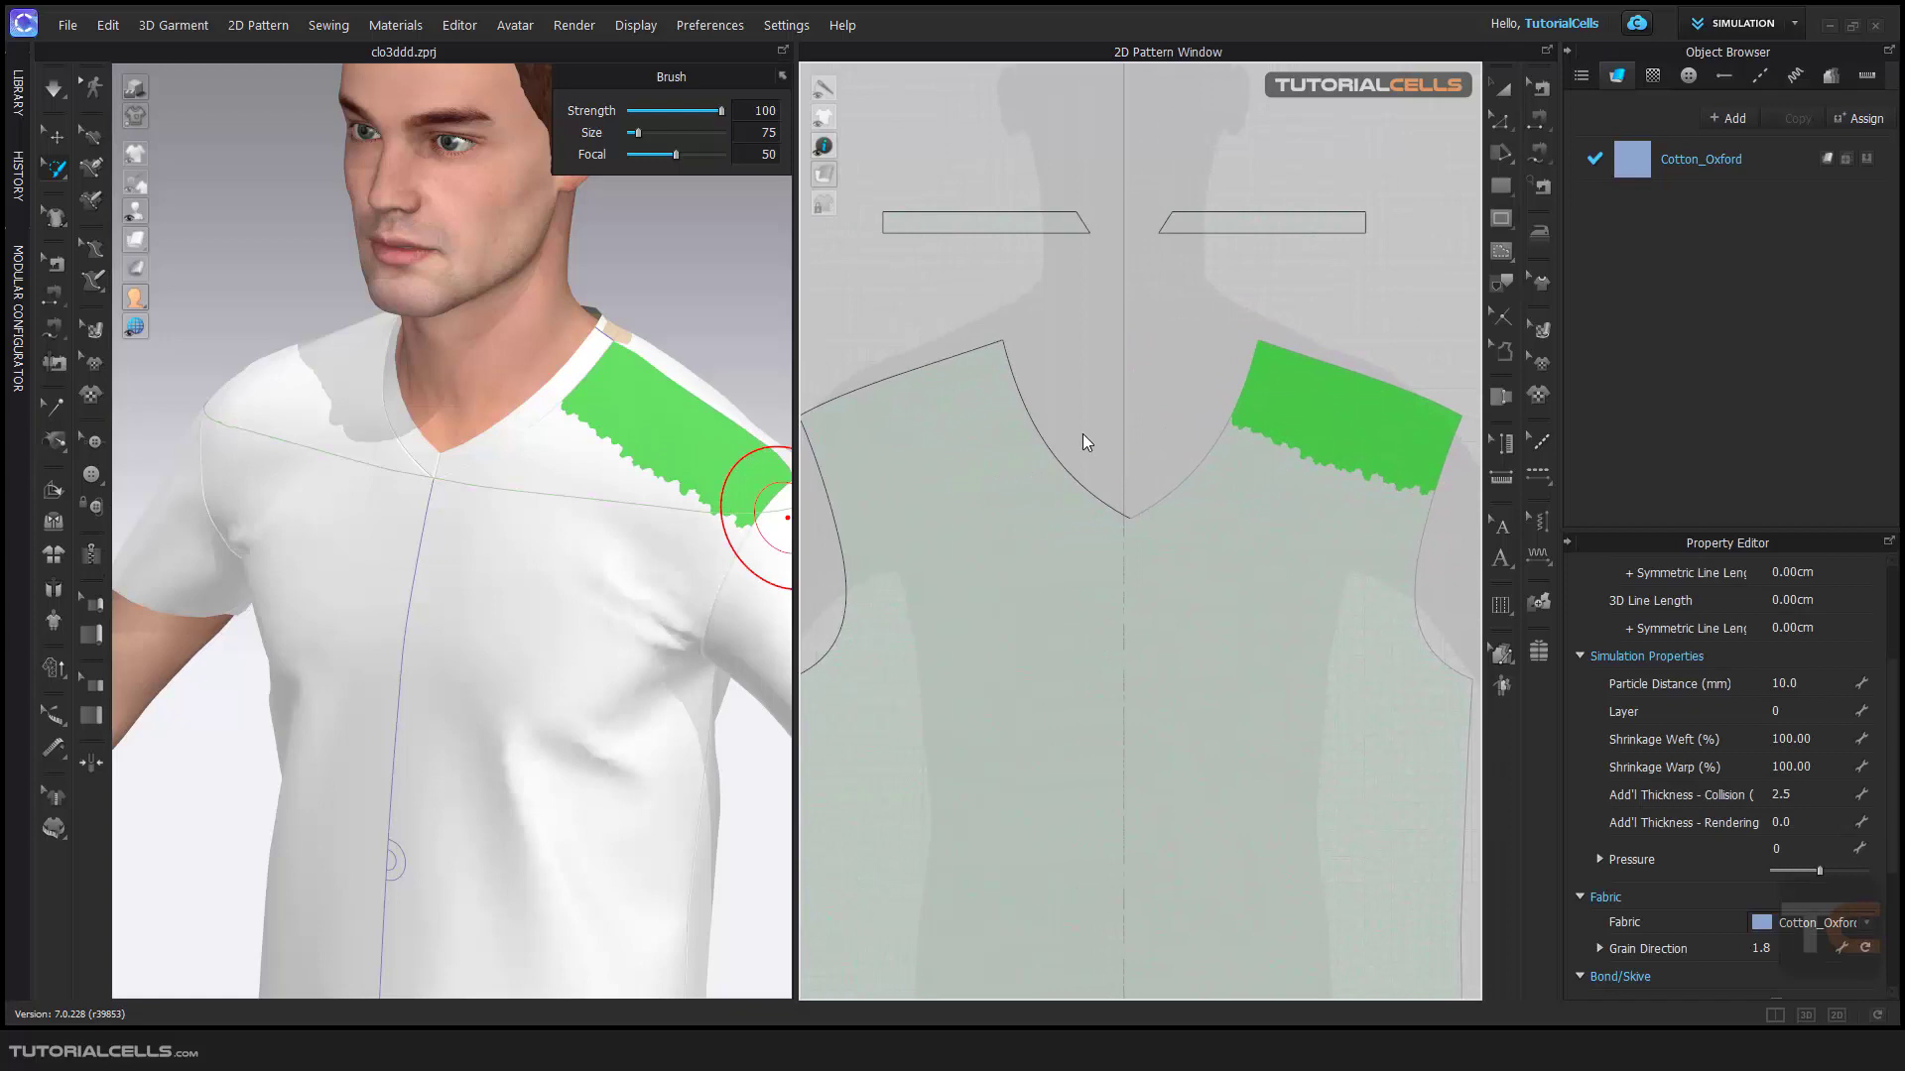
Paint and partly erase the left shoulder, then brush a band around the whole neckline
middle_drag(1018, 372, 1042, 374)
click(1018, 364)
drag(1017, 367, 862, 426)
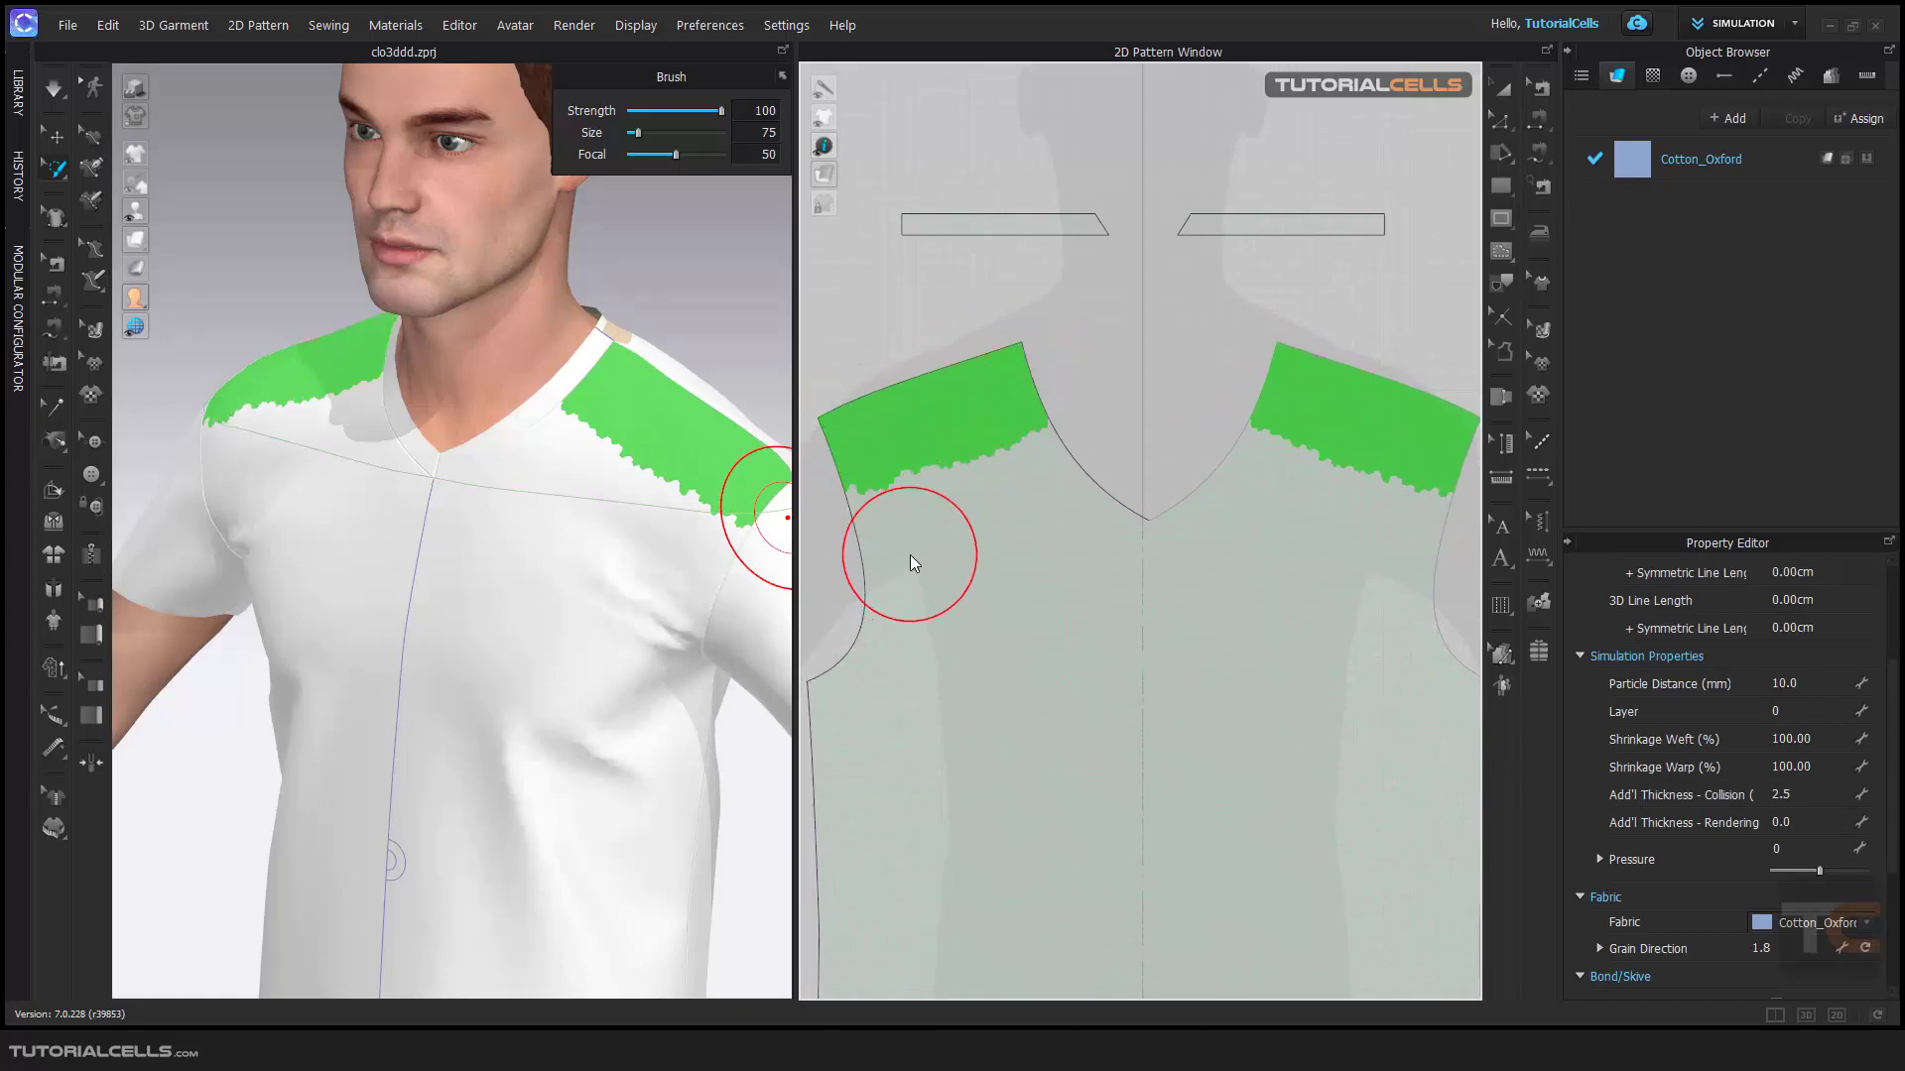
mouse_move(900, 542)
ctrl+mouse_down()
mouse_move(873, 437)
mouse_move(914, 502)
mouse_move(961, 489)
mouse_move(930, 428)
ctrl+mouse_up()
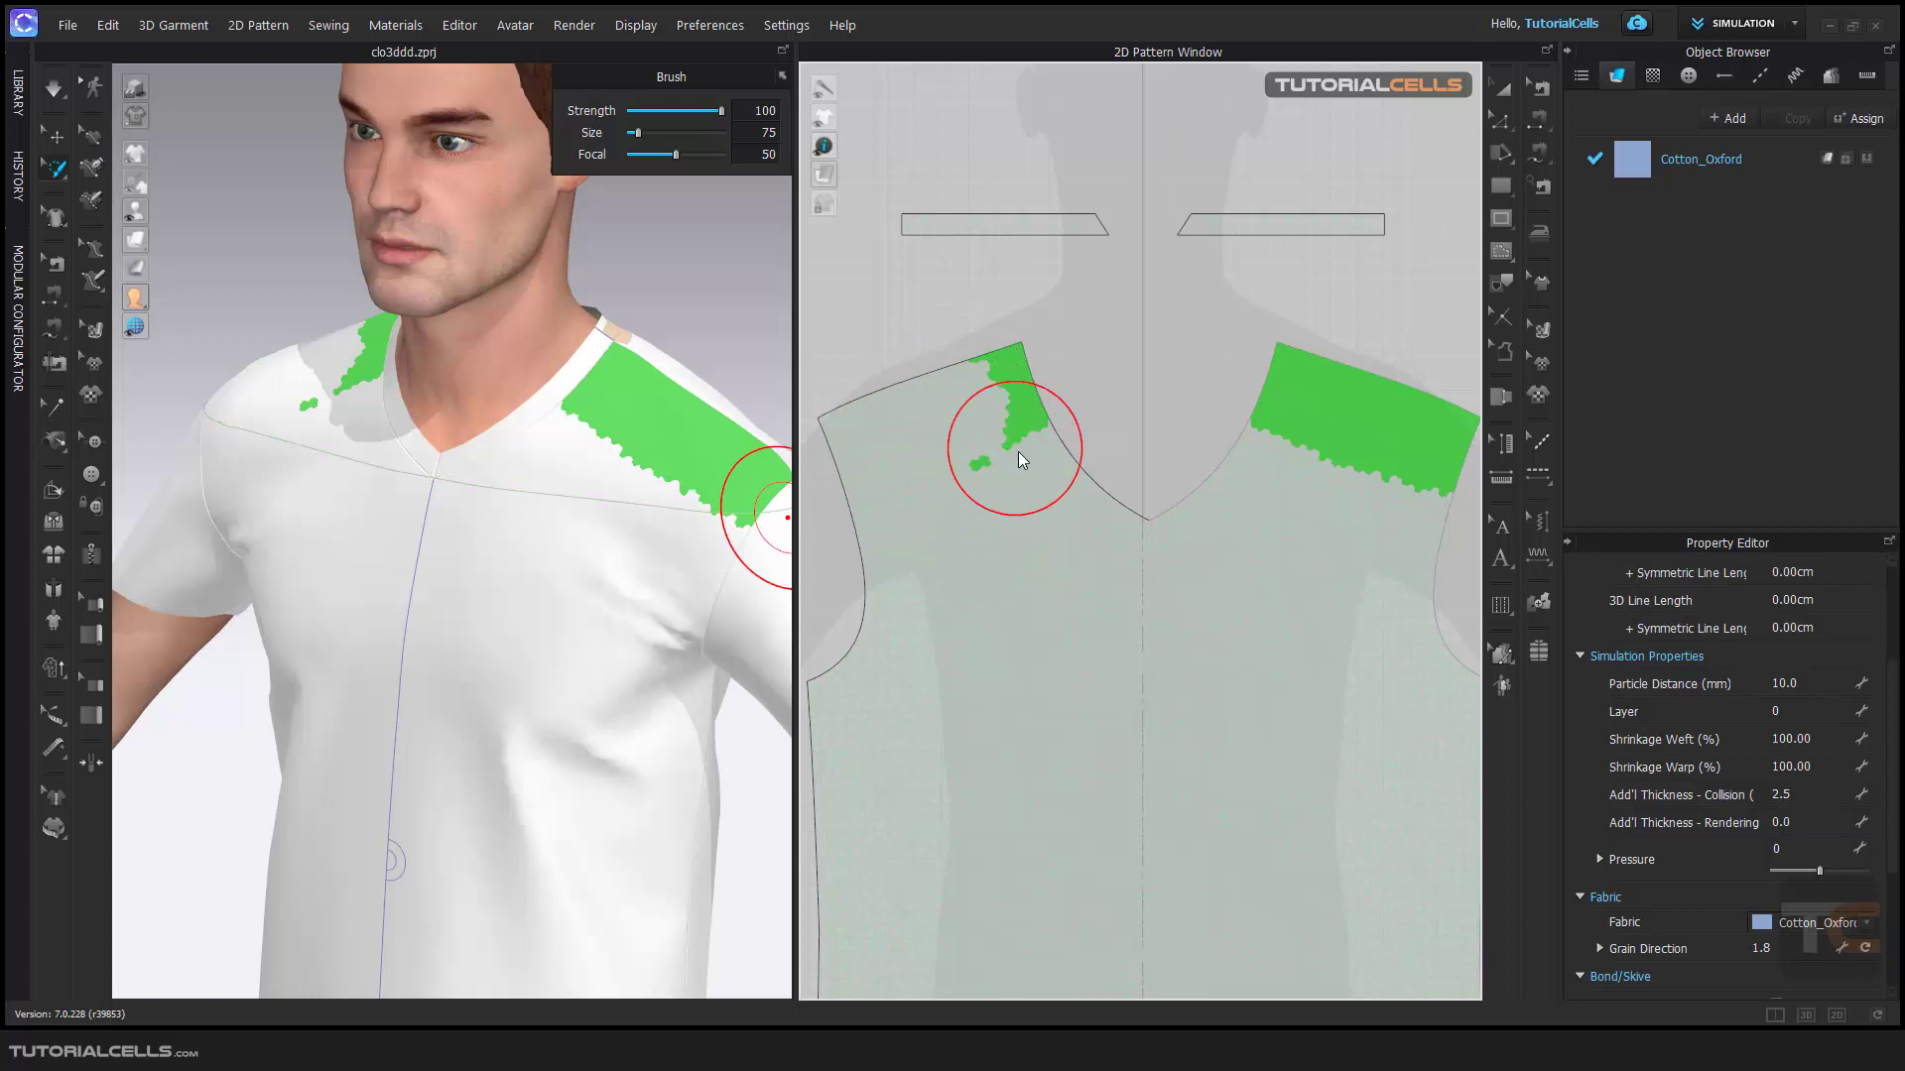
mouse_move(962, 381)
mouse_down()
mouse_move(1138, 520)
mouse_move(1269, 409)
mouse_move(1234, 484)
mouse_move(1181, 515)
mouse_move(1209, 483)
mouse_up()
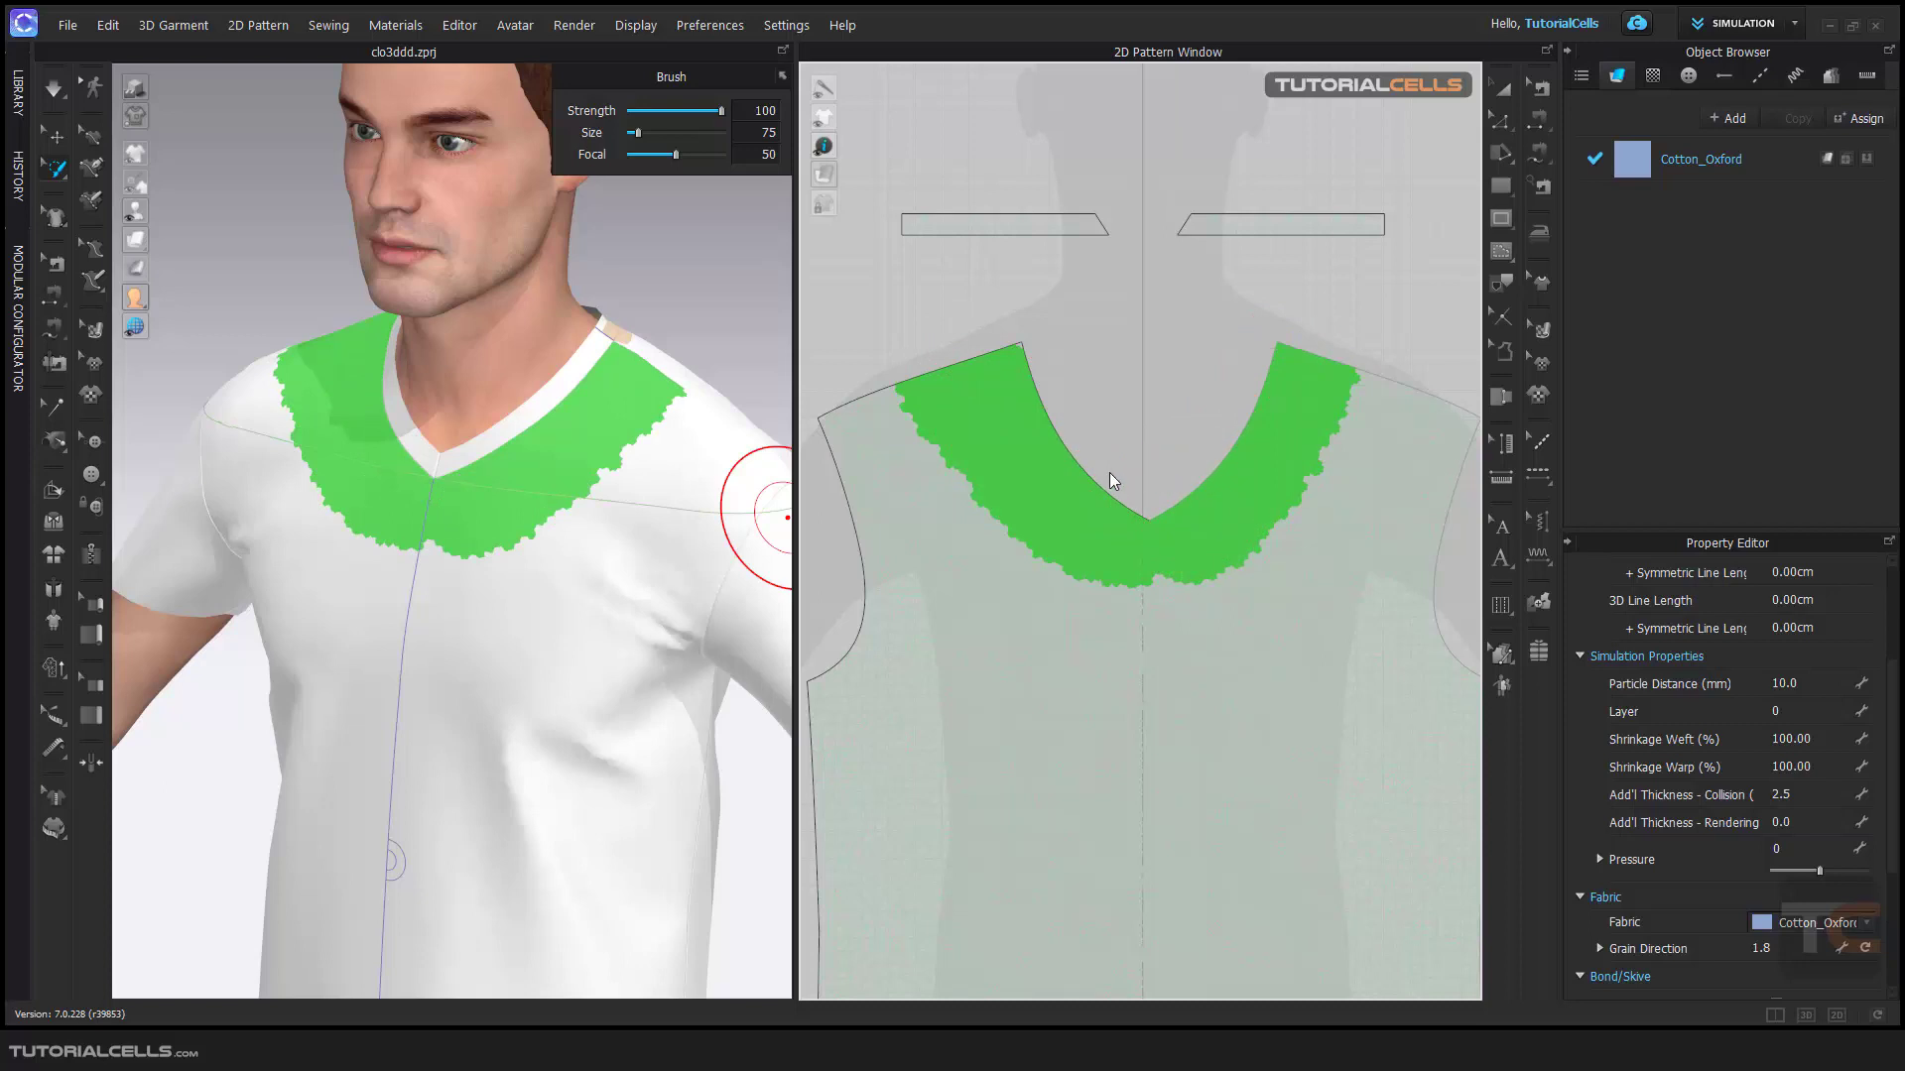
drag(627, 134, 670, 157)
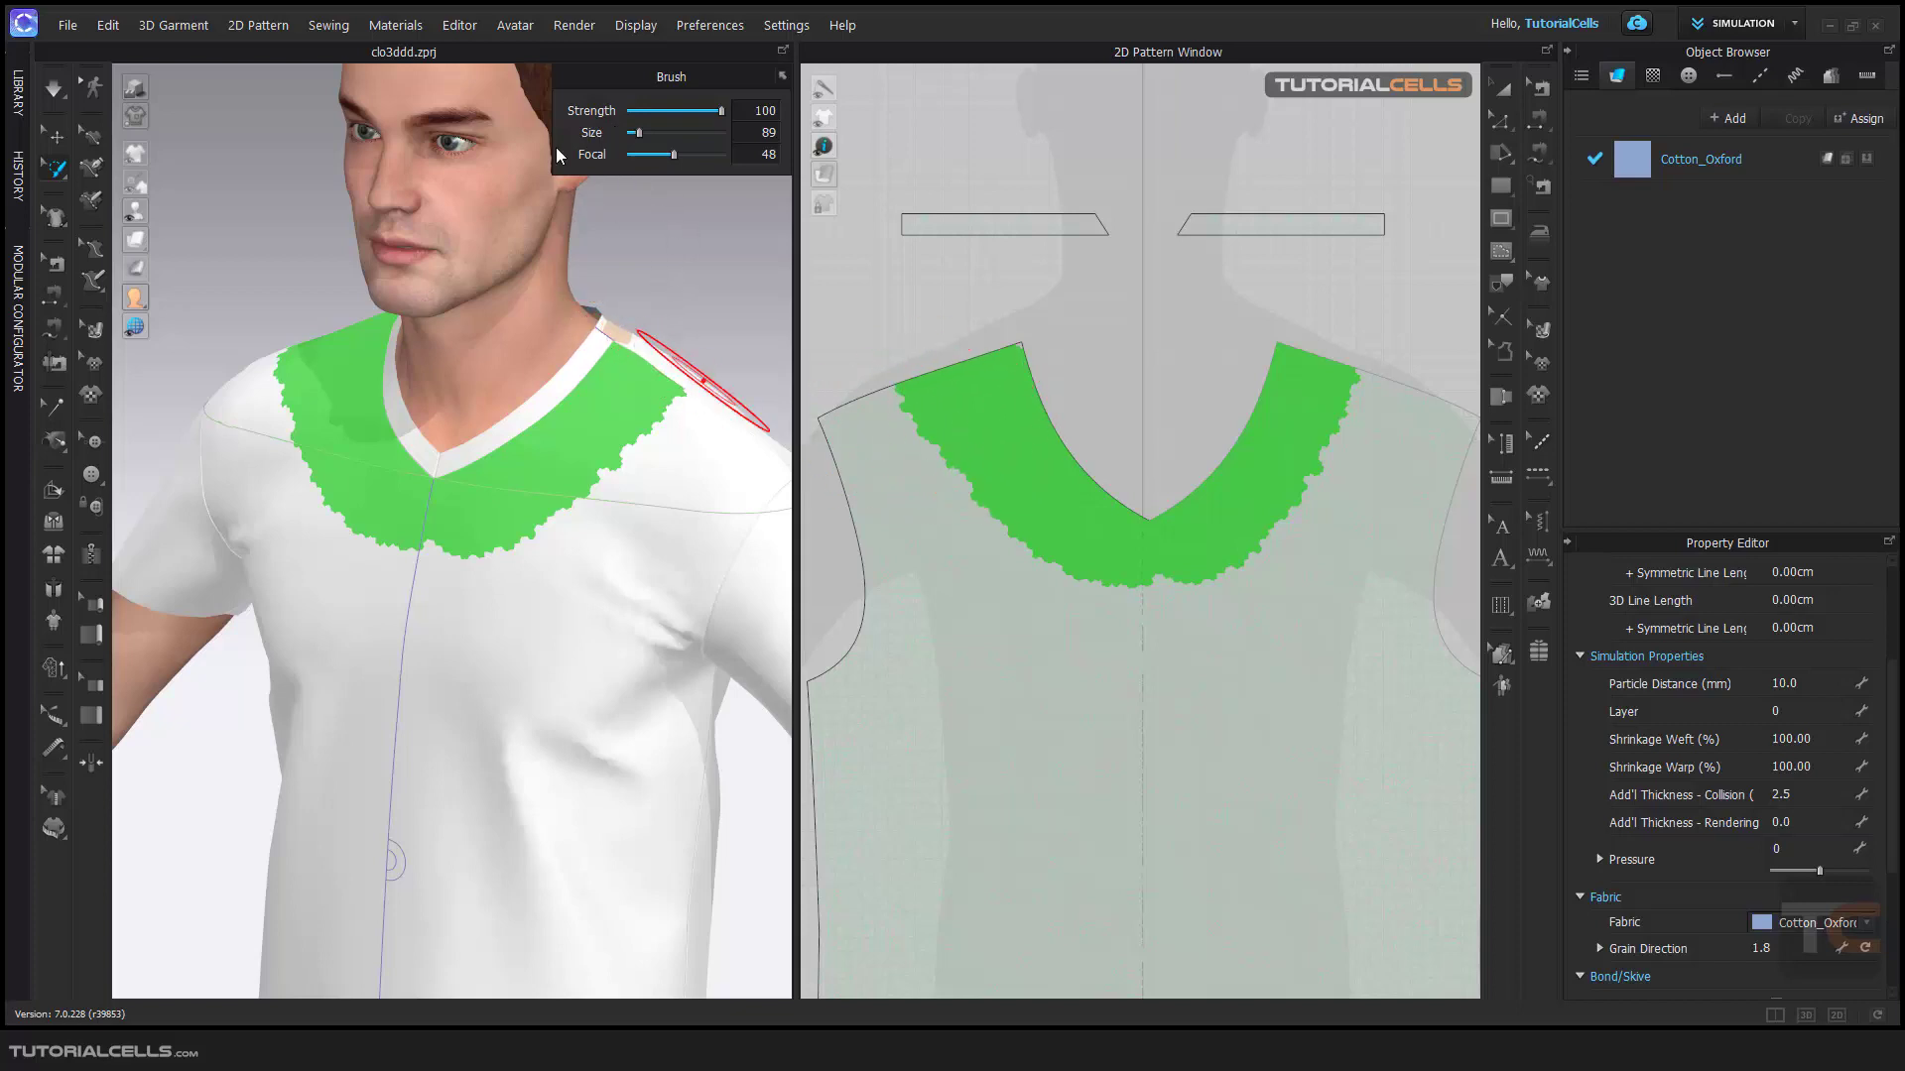
Review the band's Subdivide, Create Pin, Freeze and Solidify actions without applying any, then exit mesh selection
right_click(977, 399)
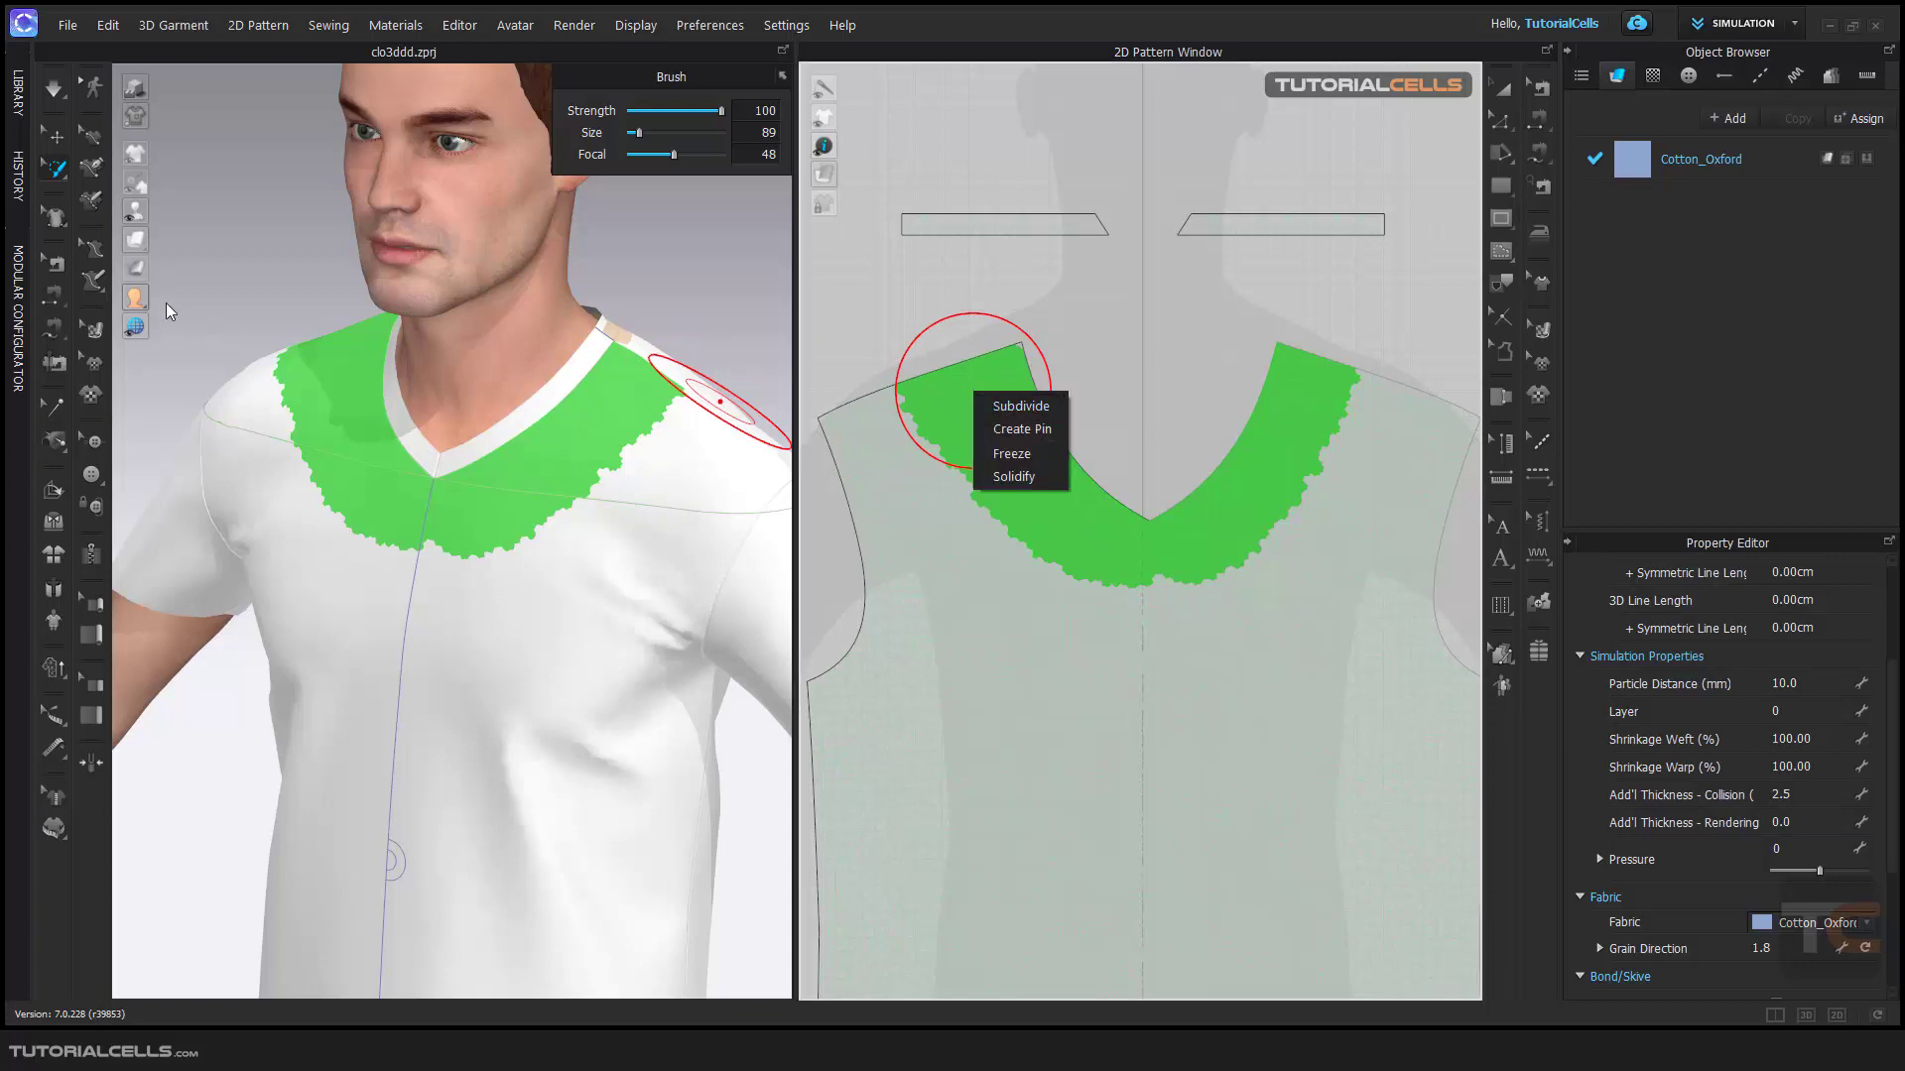
click(134, 273)
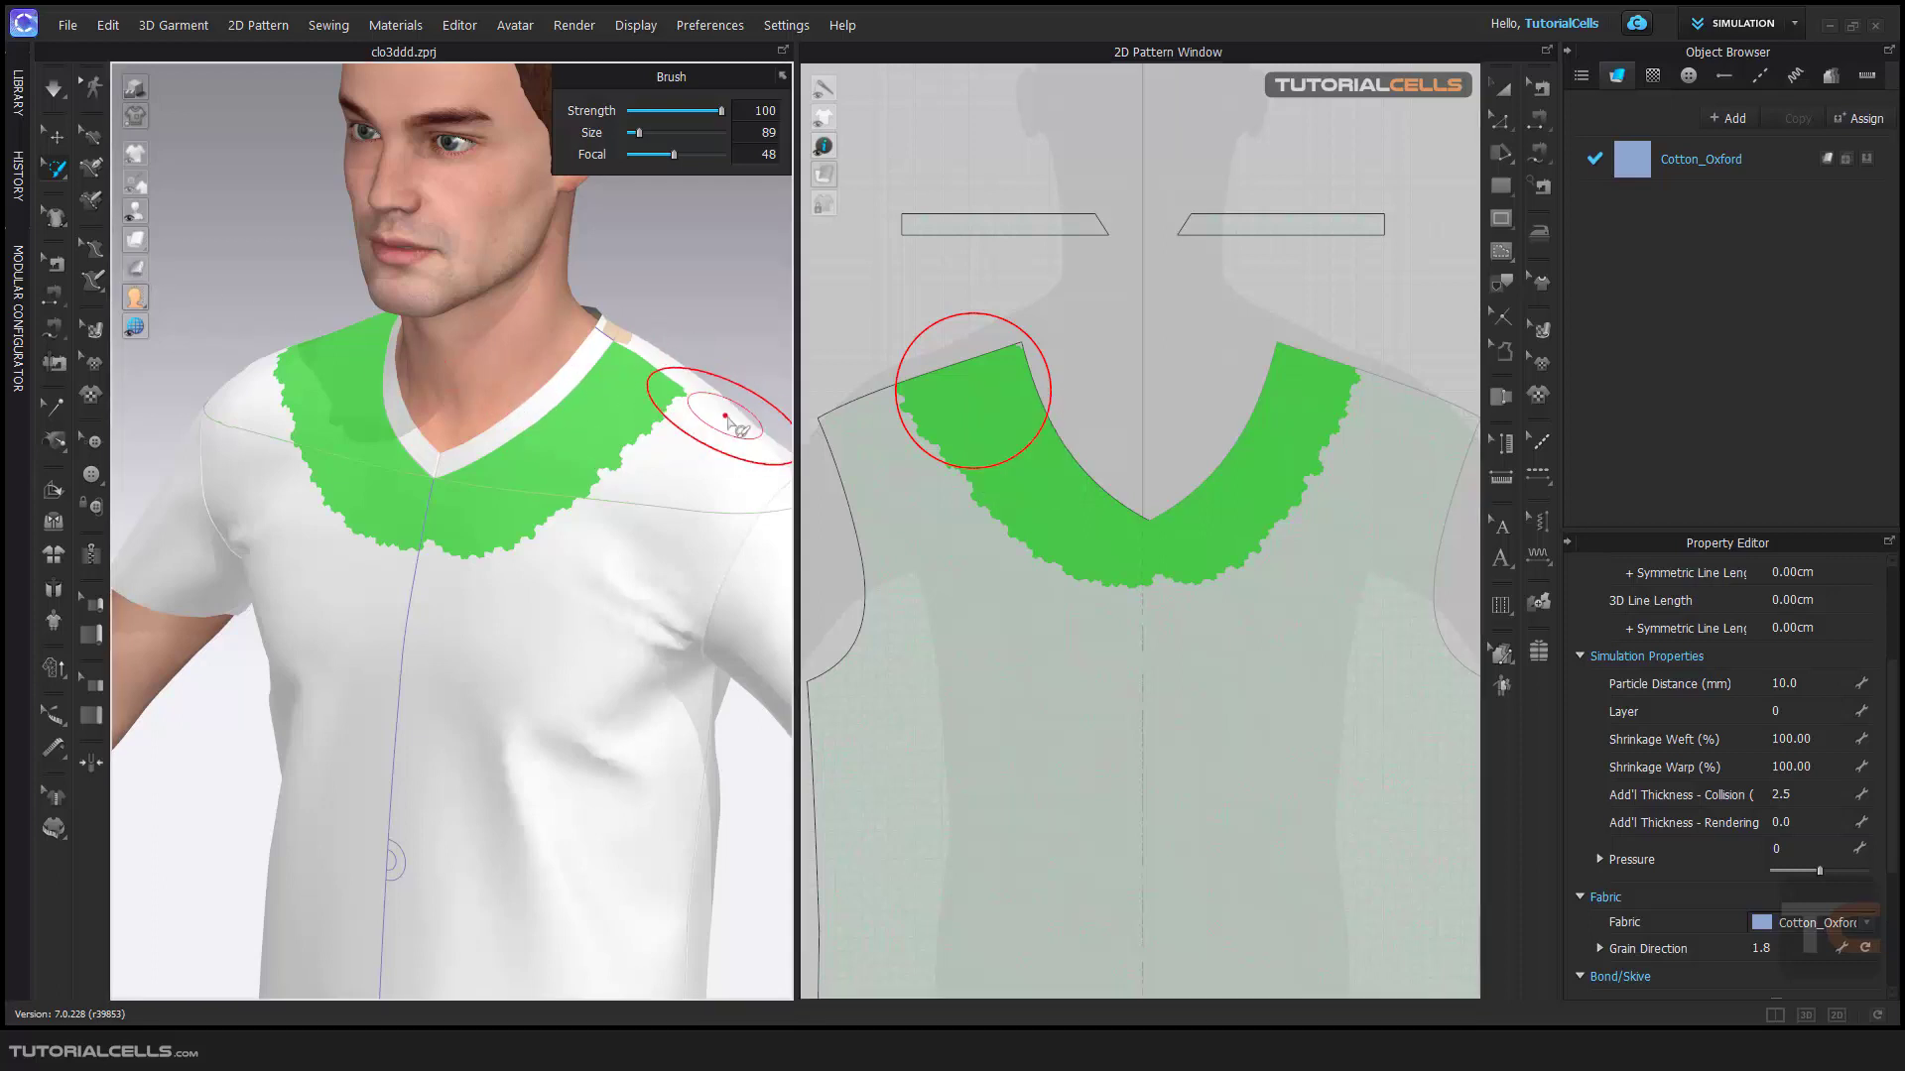
scroll(1026, 457, up, 4)
scroll(1025, 458, down, 1)
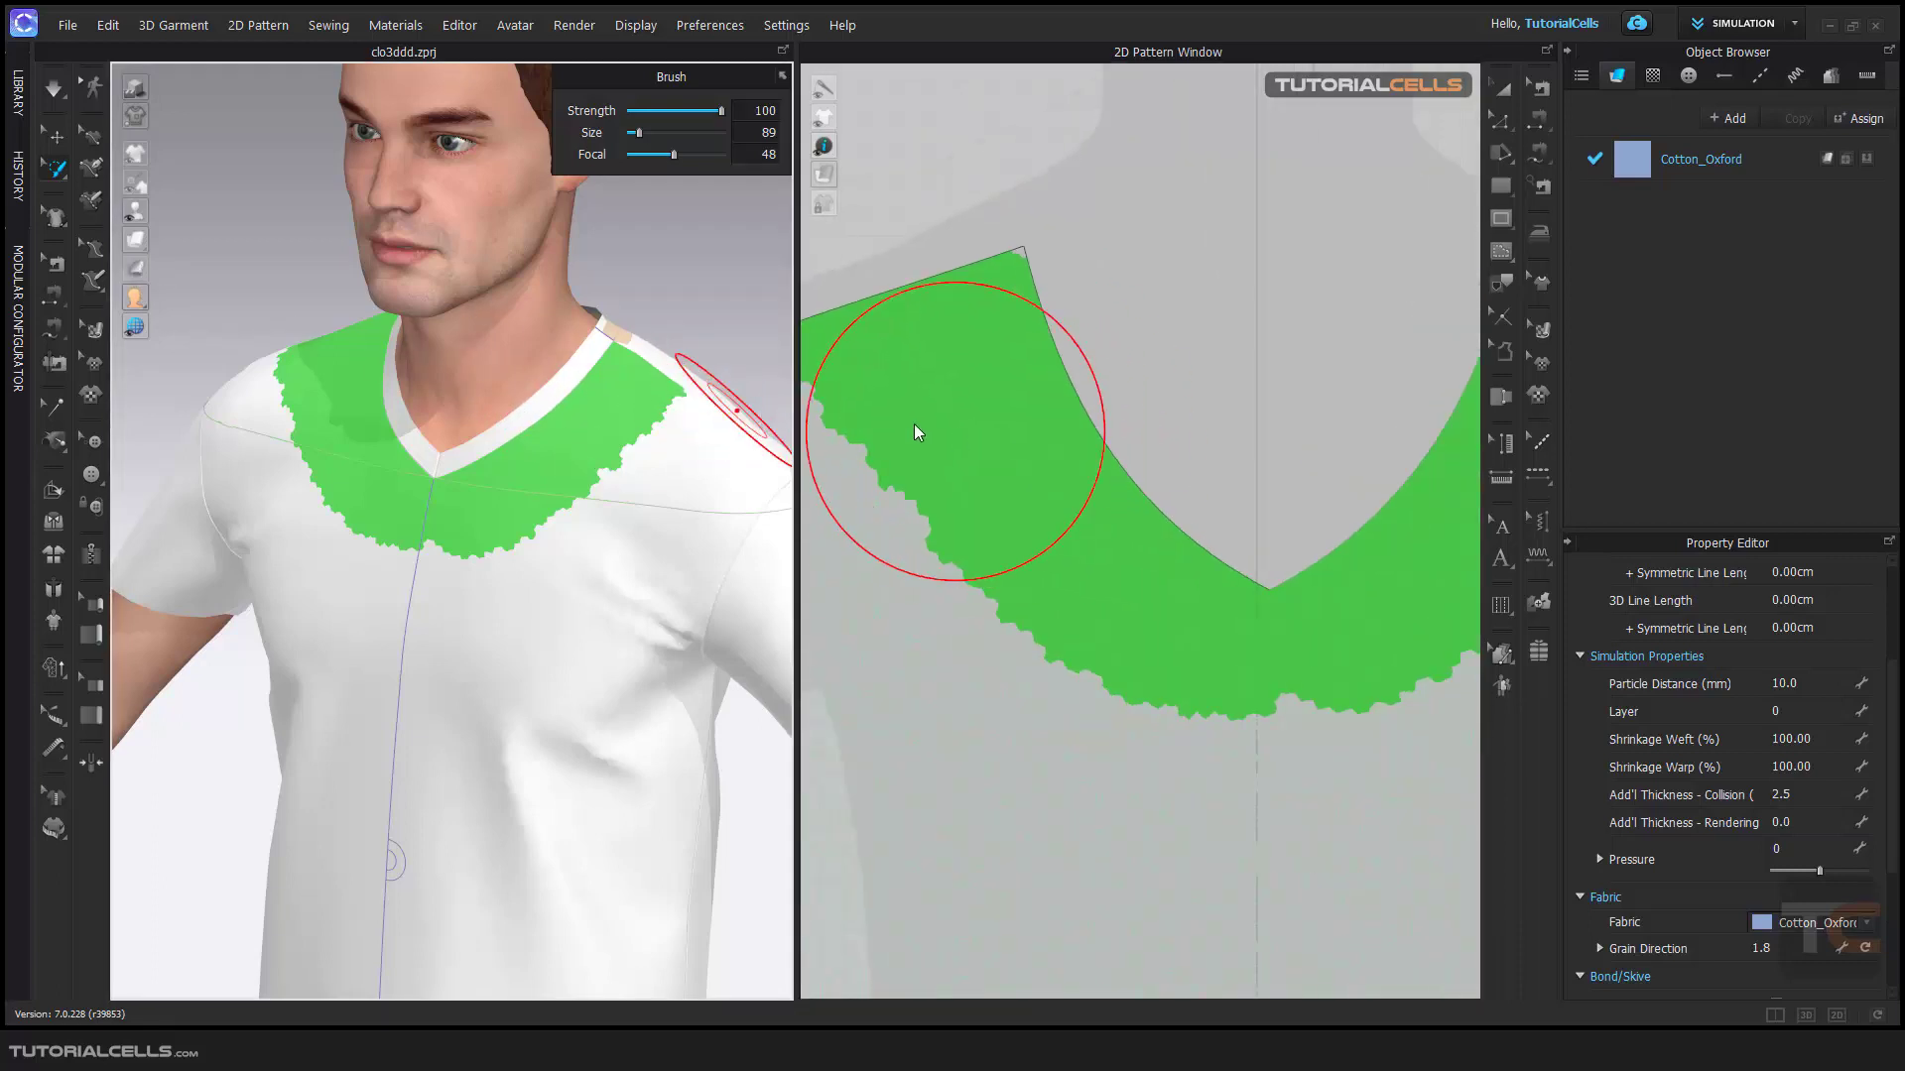
click(54, 135)
Display the shirt as a wireframe Mesh and zoom out to show every pattern piece
mouse_move(136, 246)
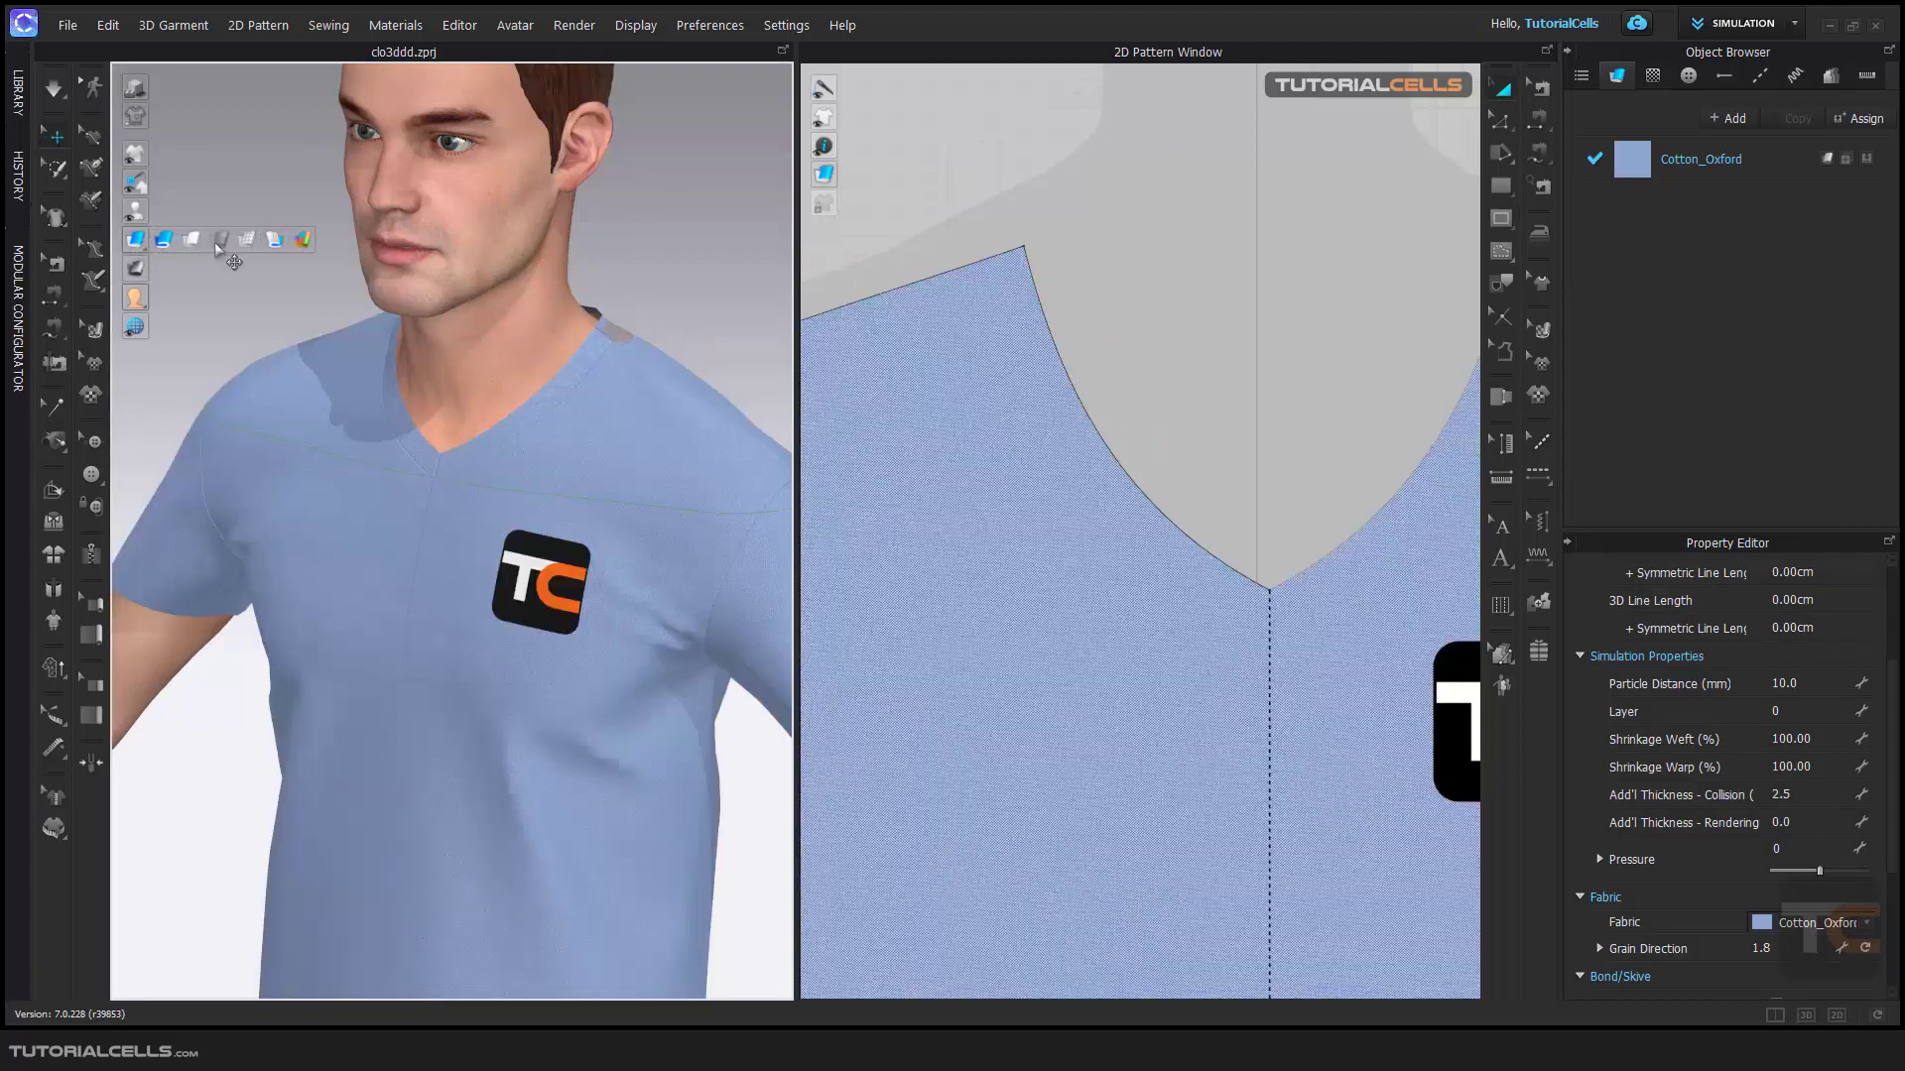
click(259, 247)
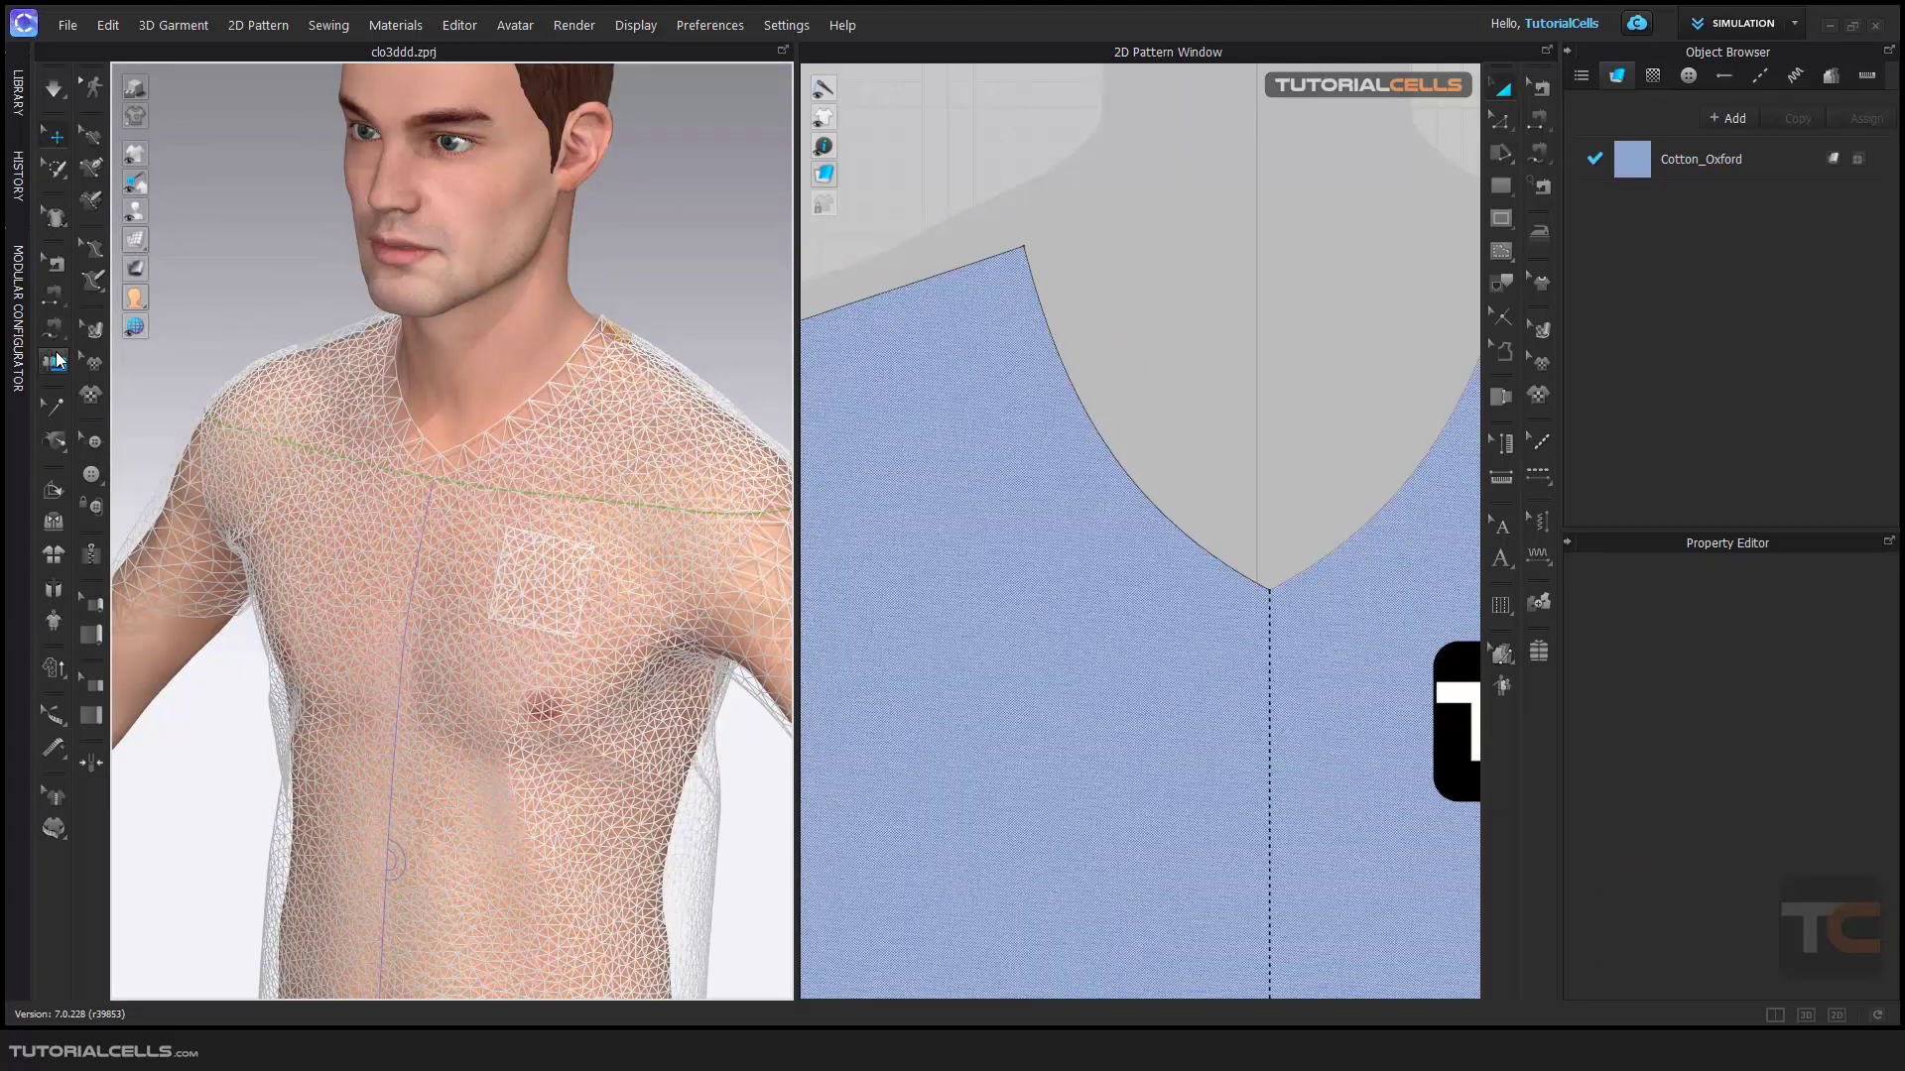
scroll(493, 449, up, 1)
scroll(498, 439, up, 3)
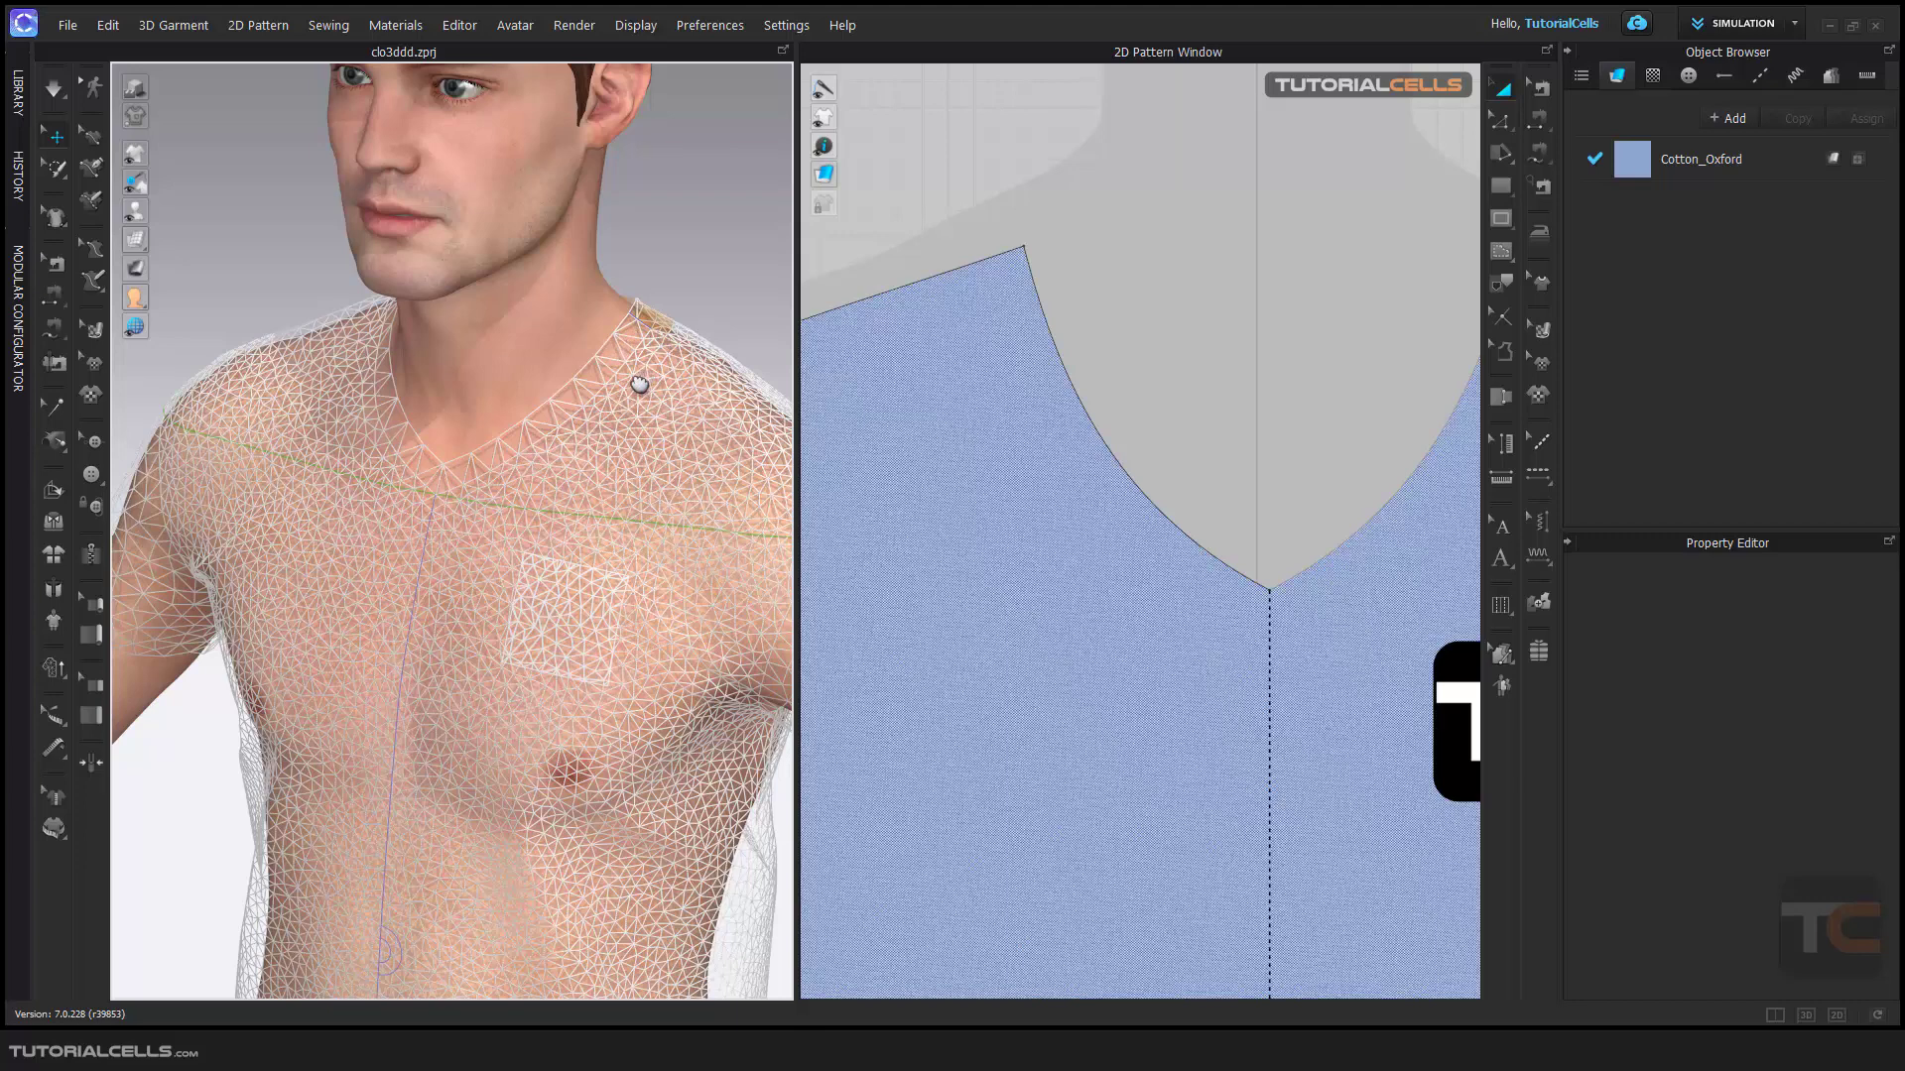
right_drag(233, 542, 298, 593)
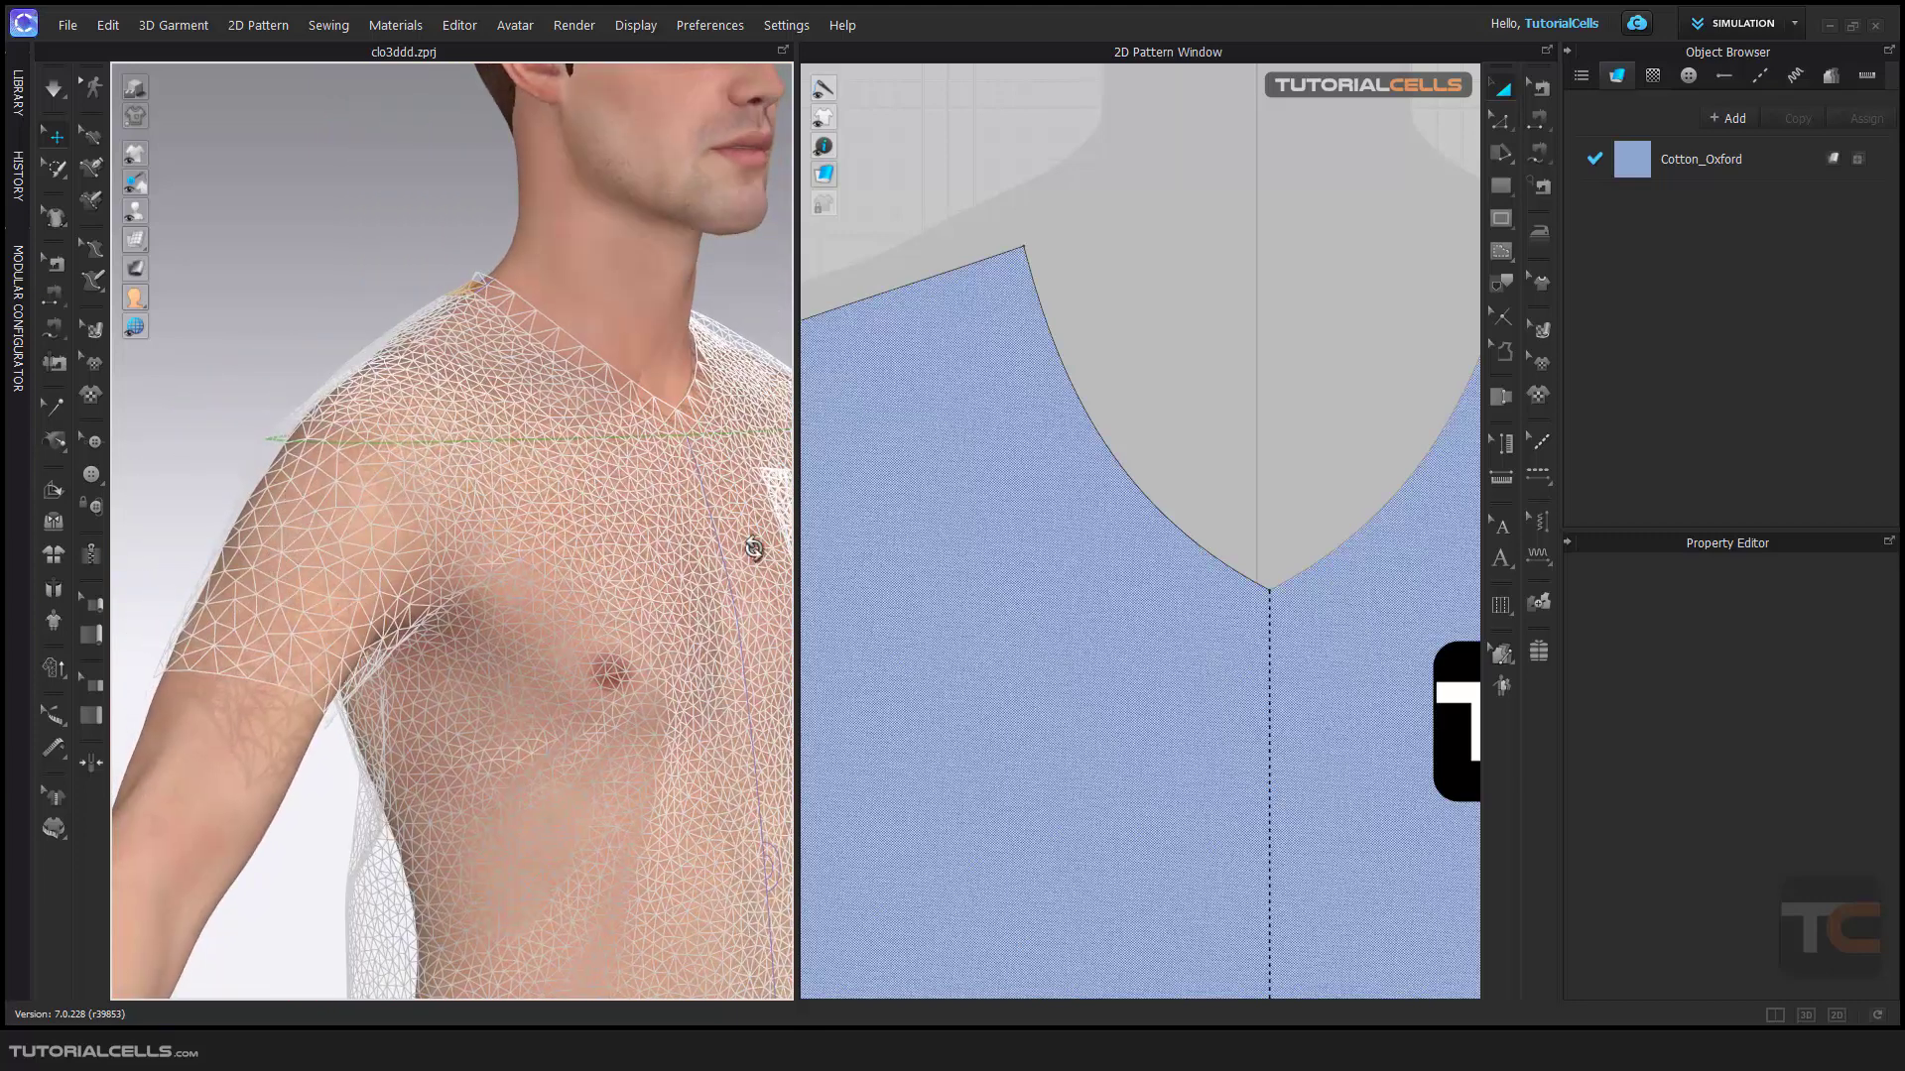
scroll(944, 540, down, 6)
scroll(1057, 580, up, 6)
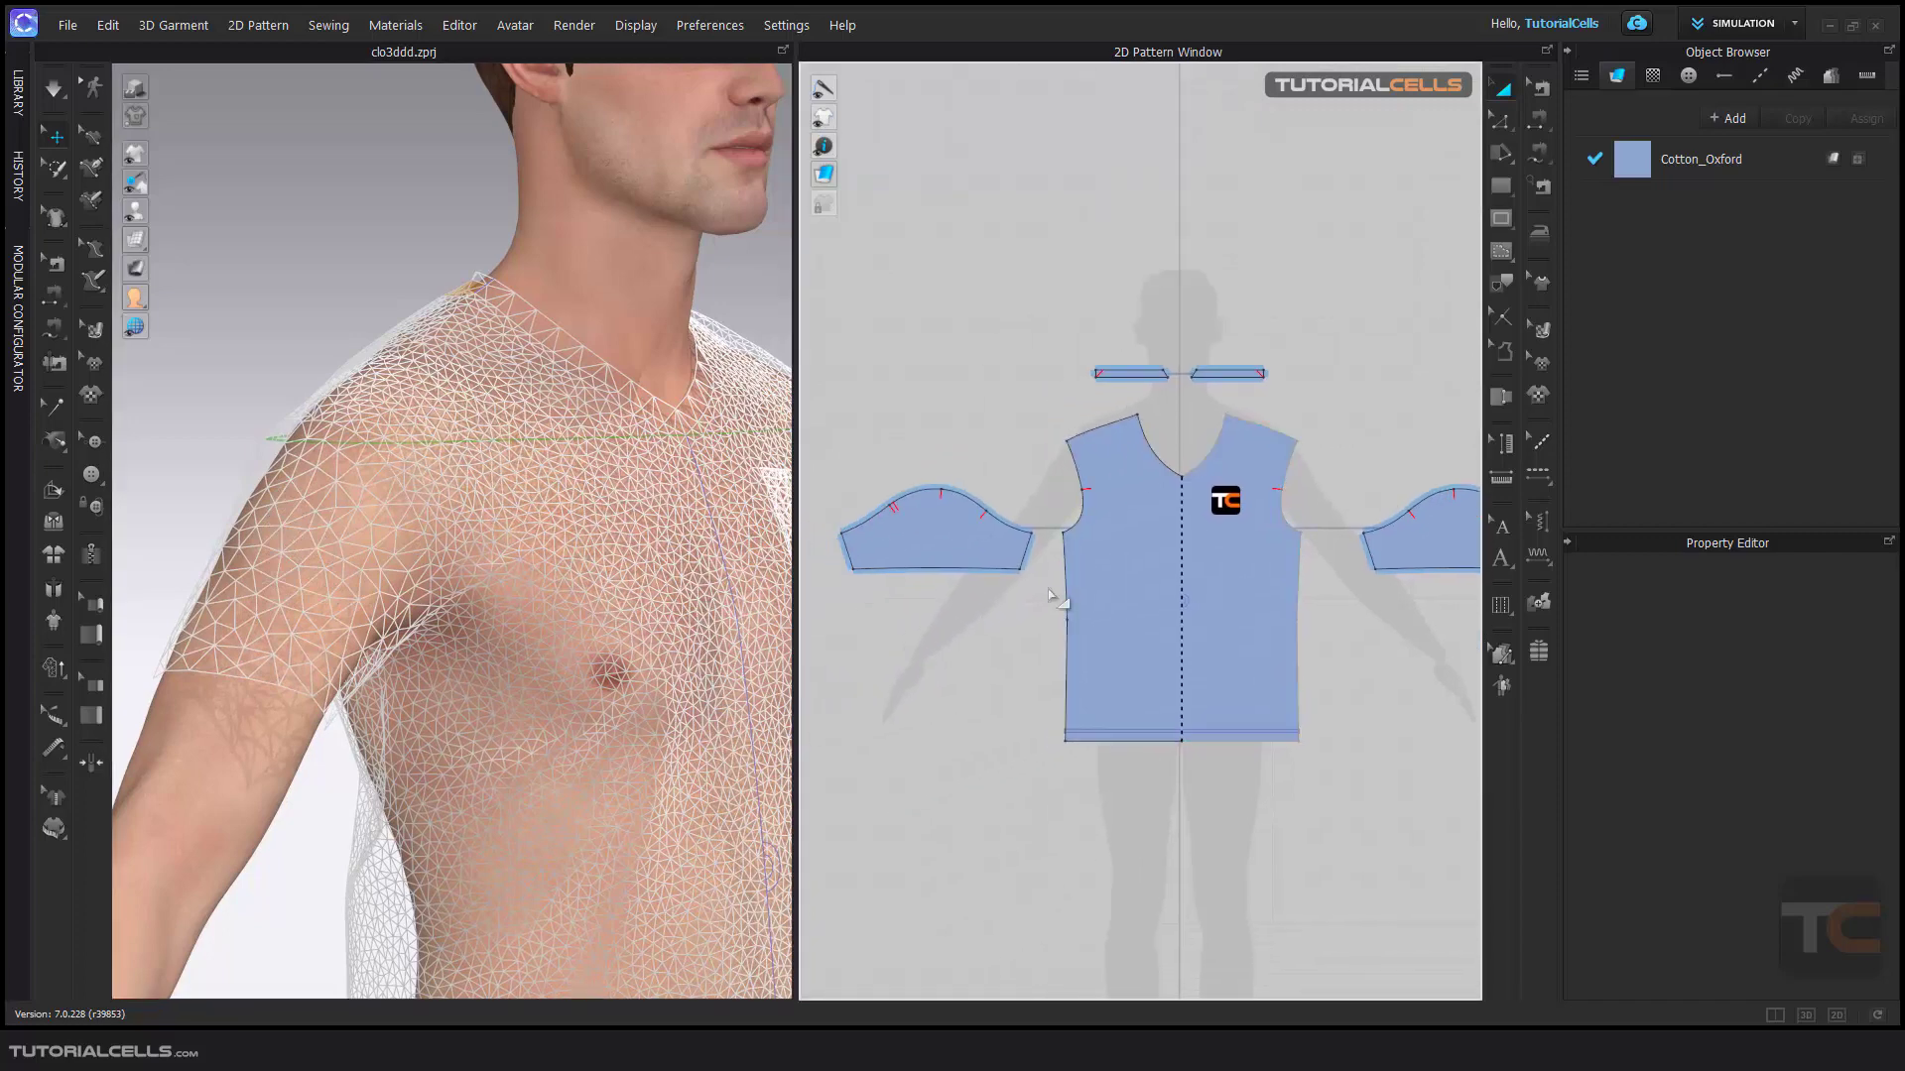
Frame the sleeve in both the 2D and 3D views and open the Select Mesh flyout
middle_drag(1041, 556, 1102, 593)
scroll(368, 456, up, 1)
middle_drag(361, 482, 391, 438)
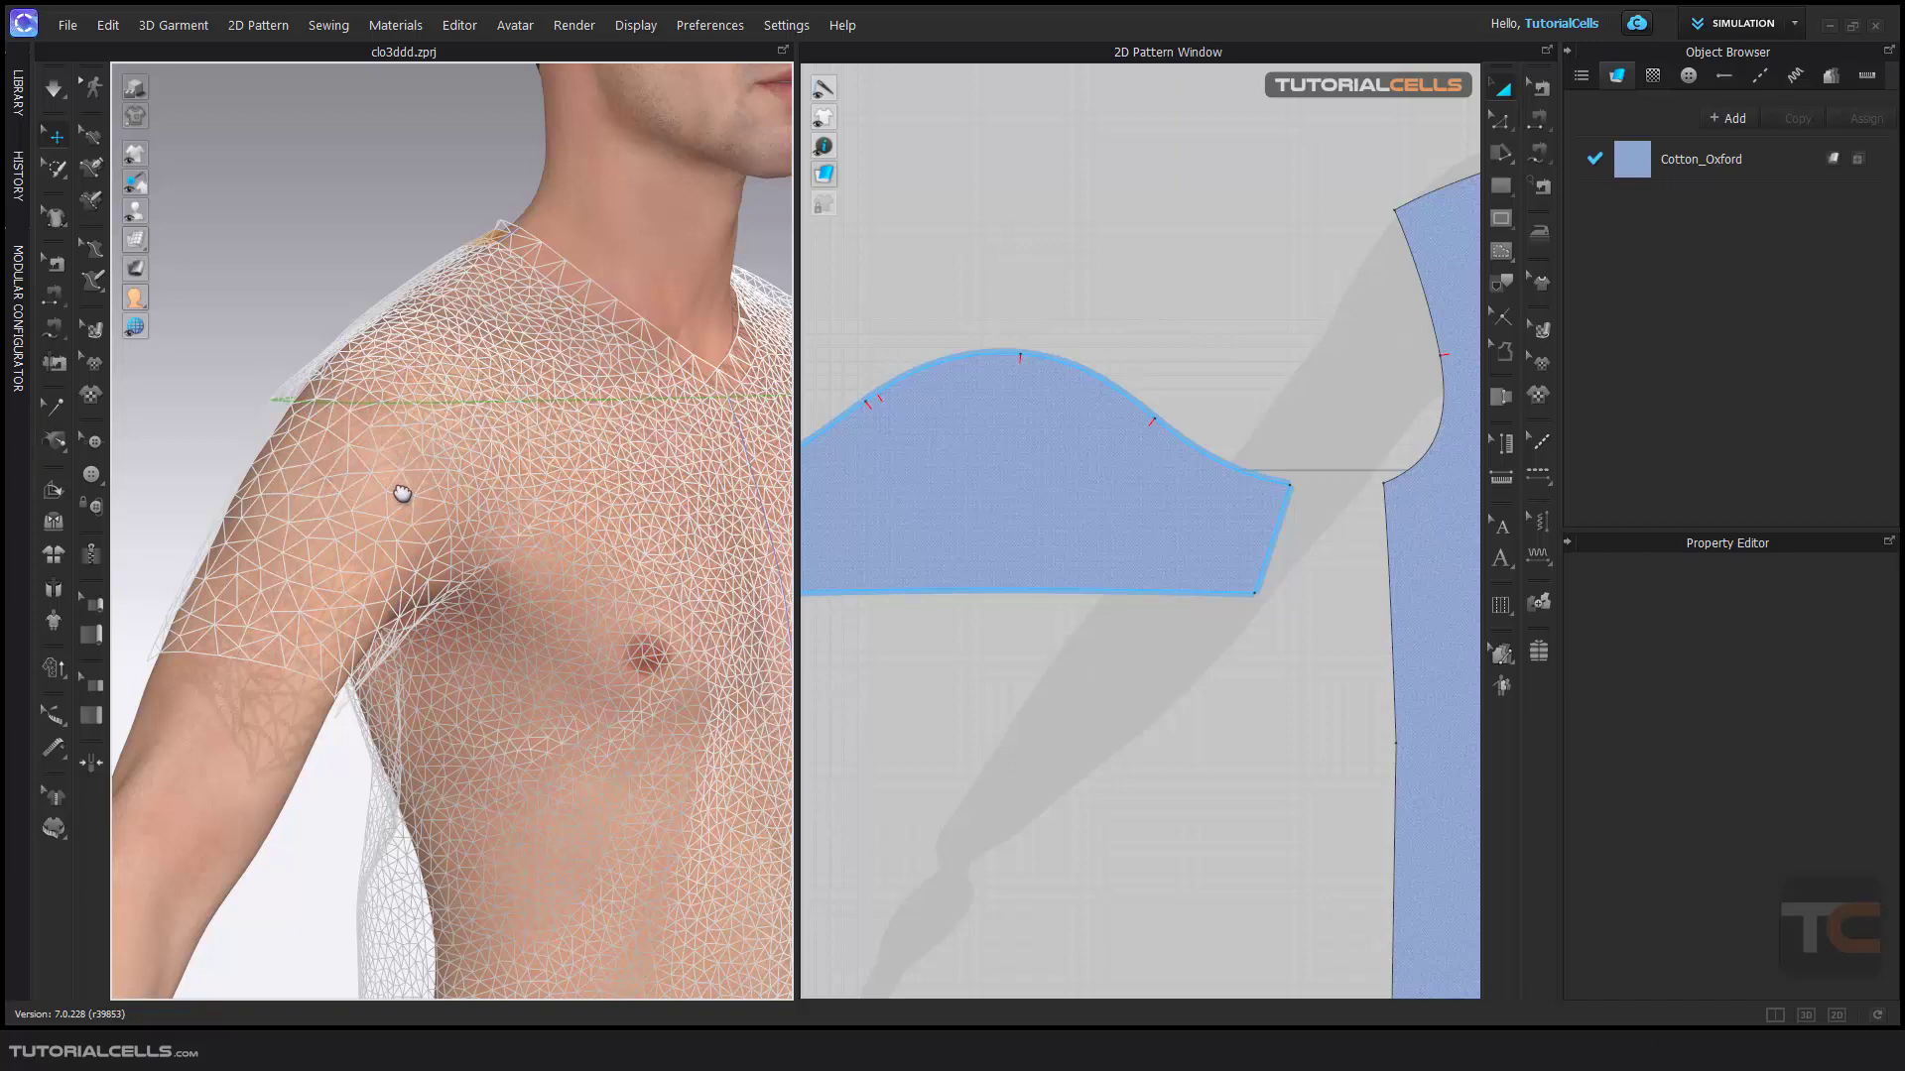
click(58, 180)
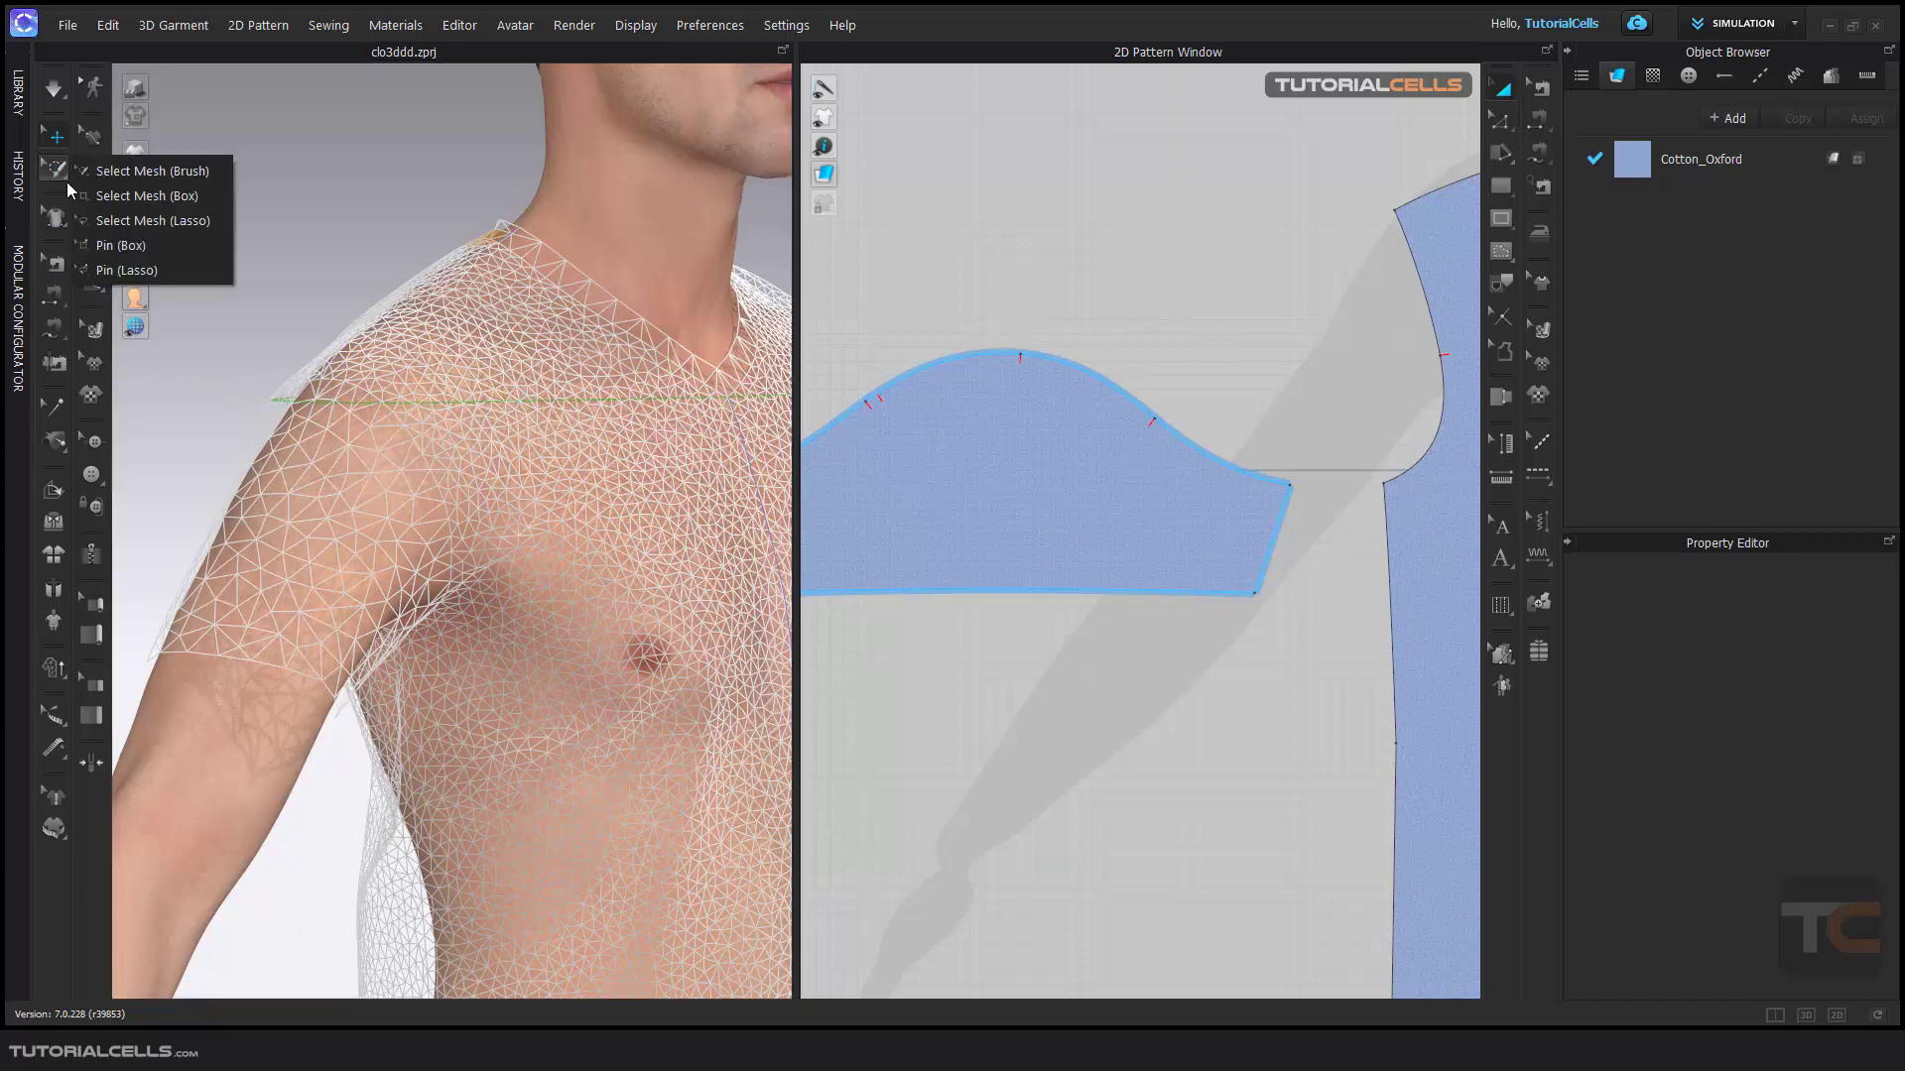
Box-select the upper sleeve mesh with Select Mesh (Box)
click(131, 198)
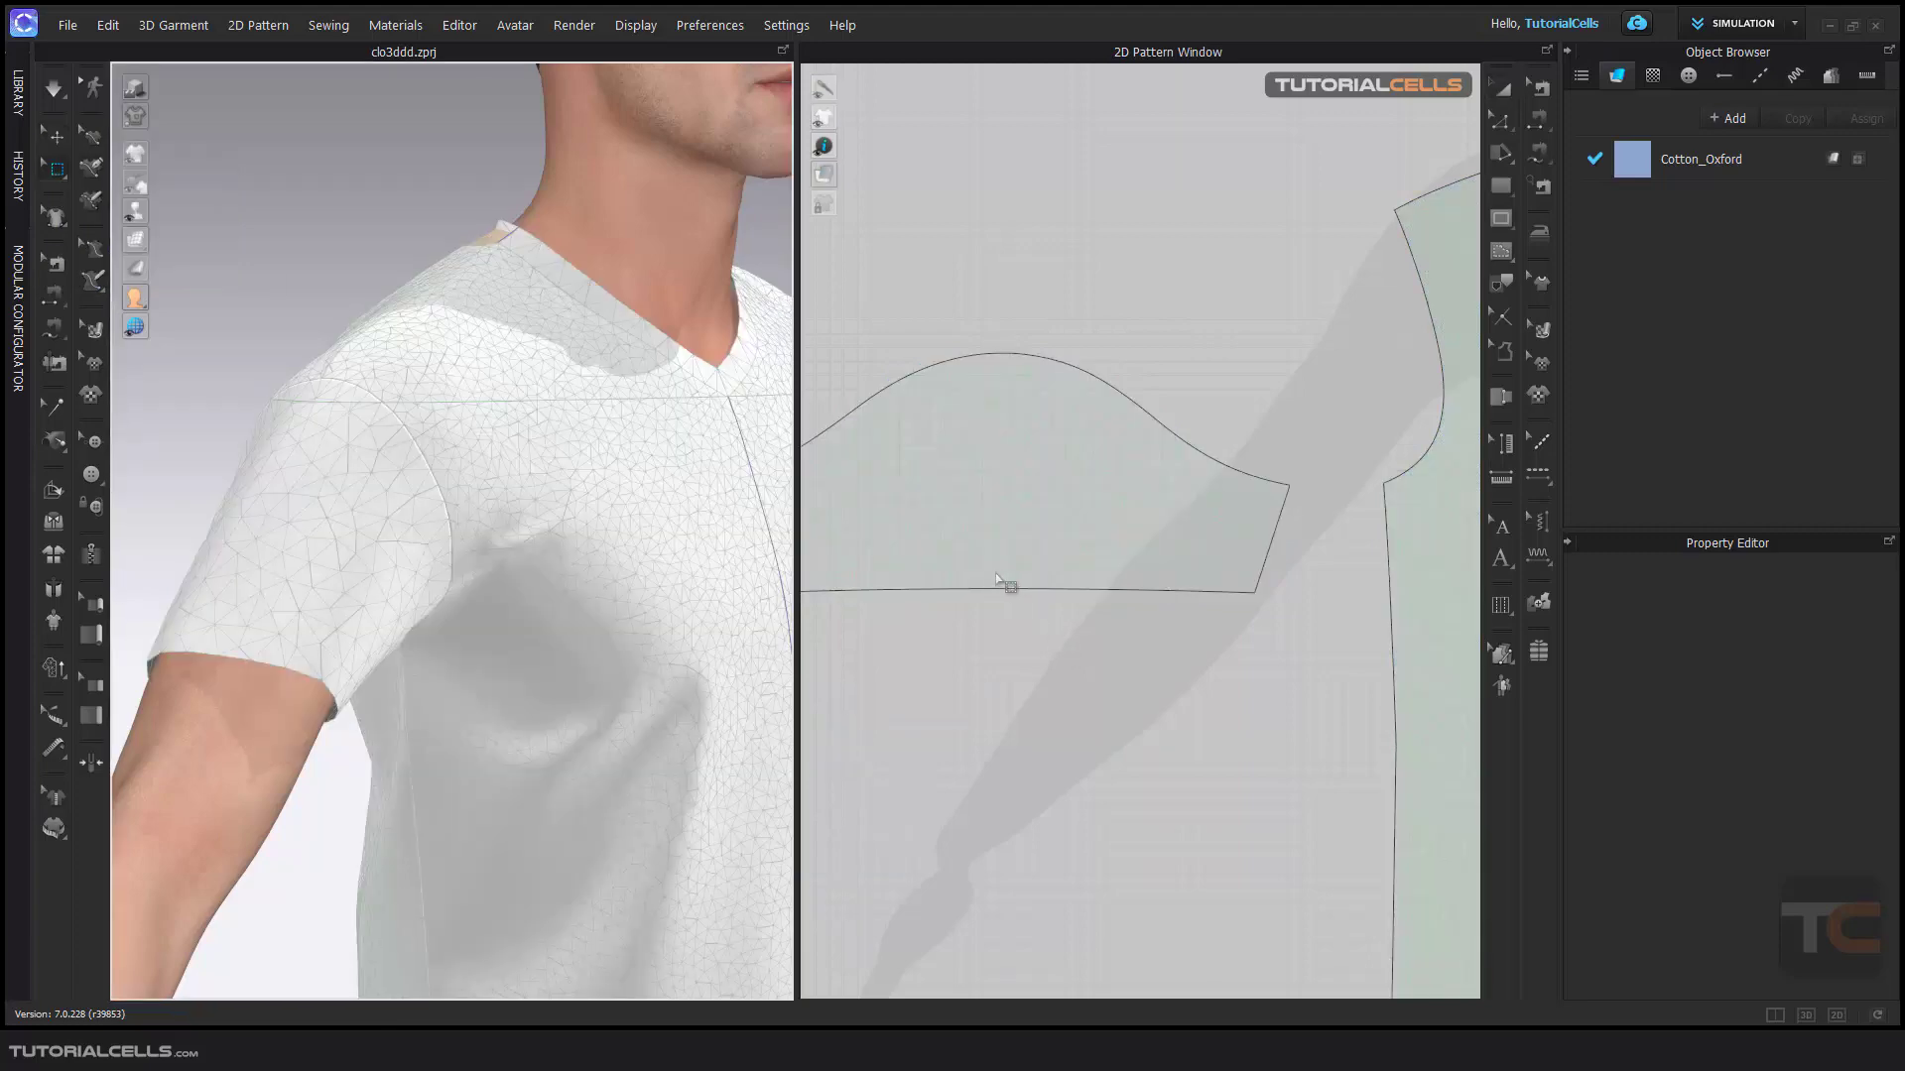
scroll(997, 580, down, 3)
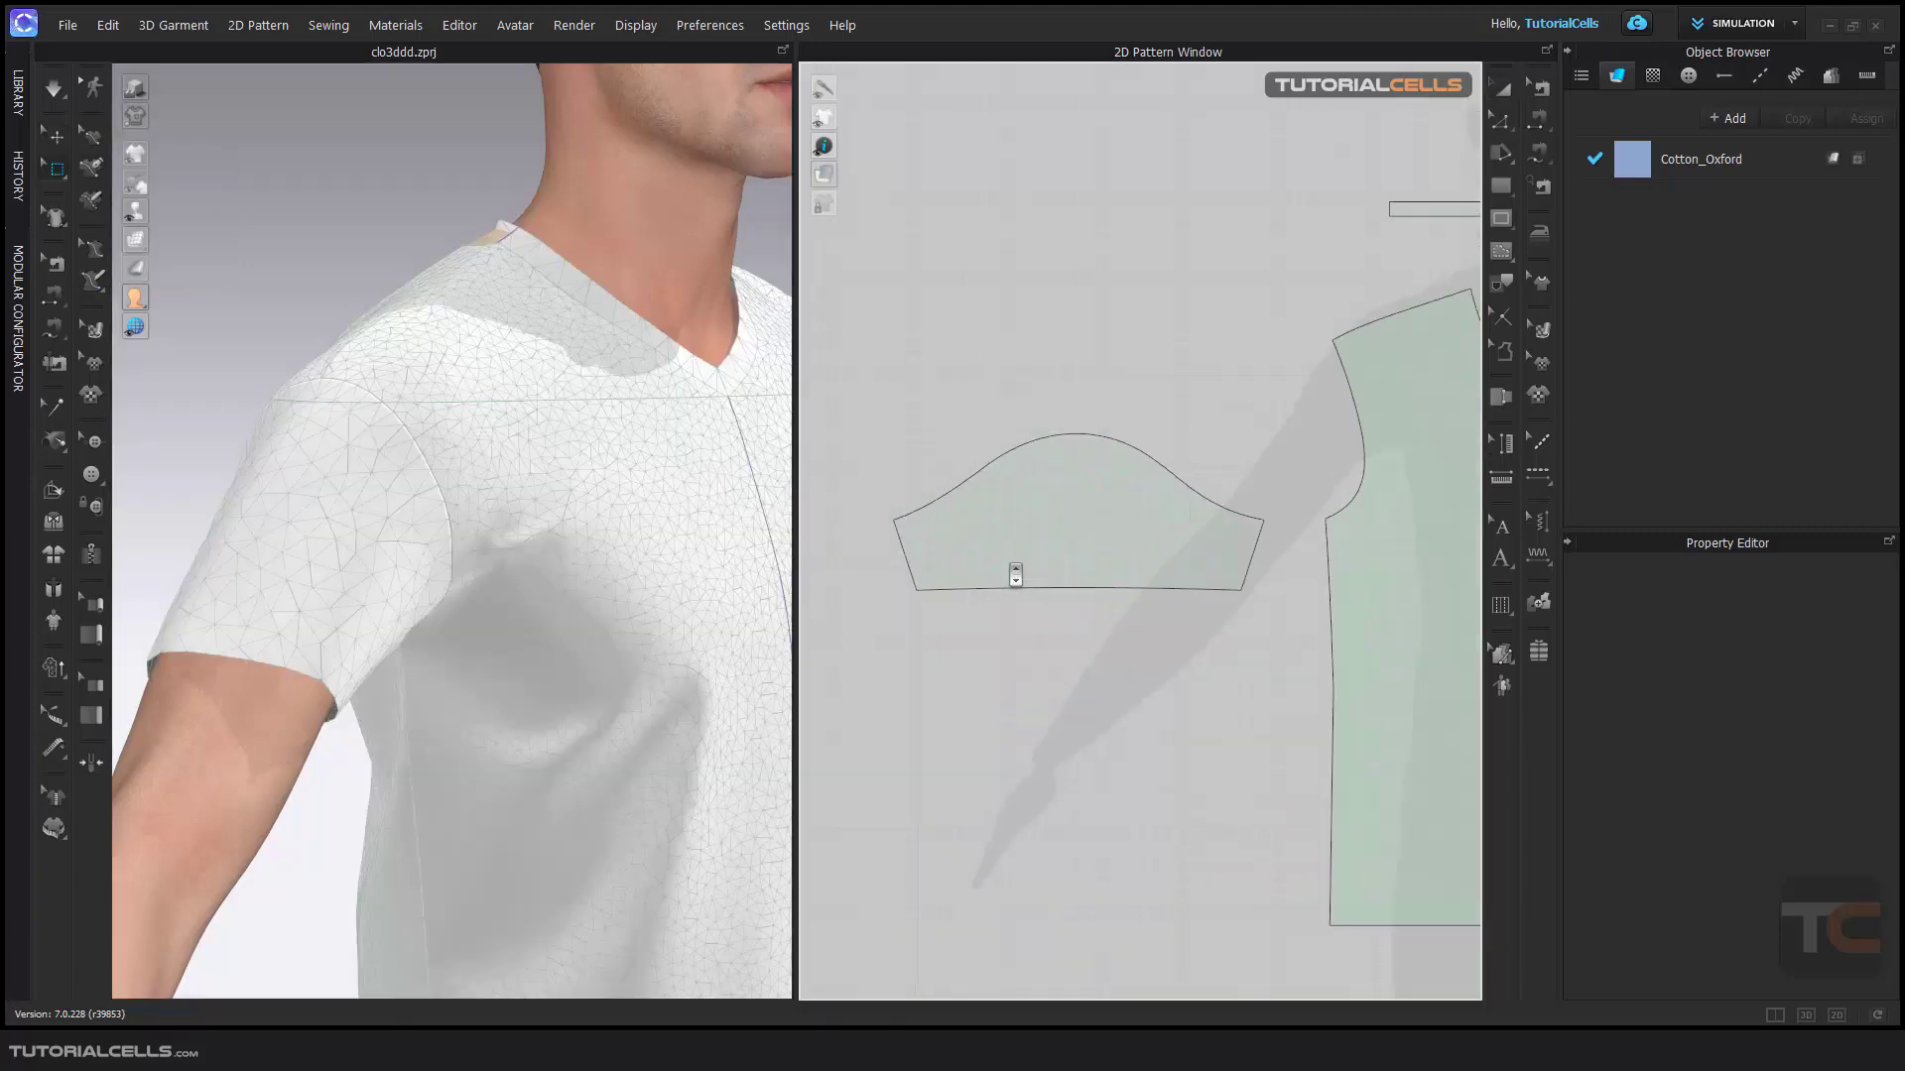
drag(865, 401, 1282, 540)
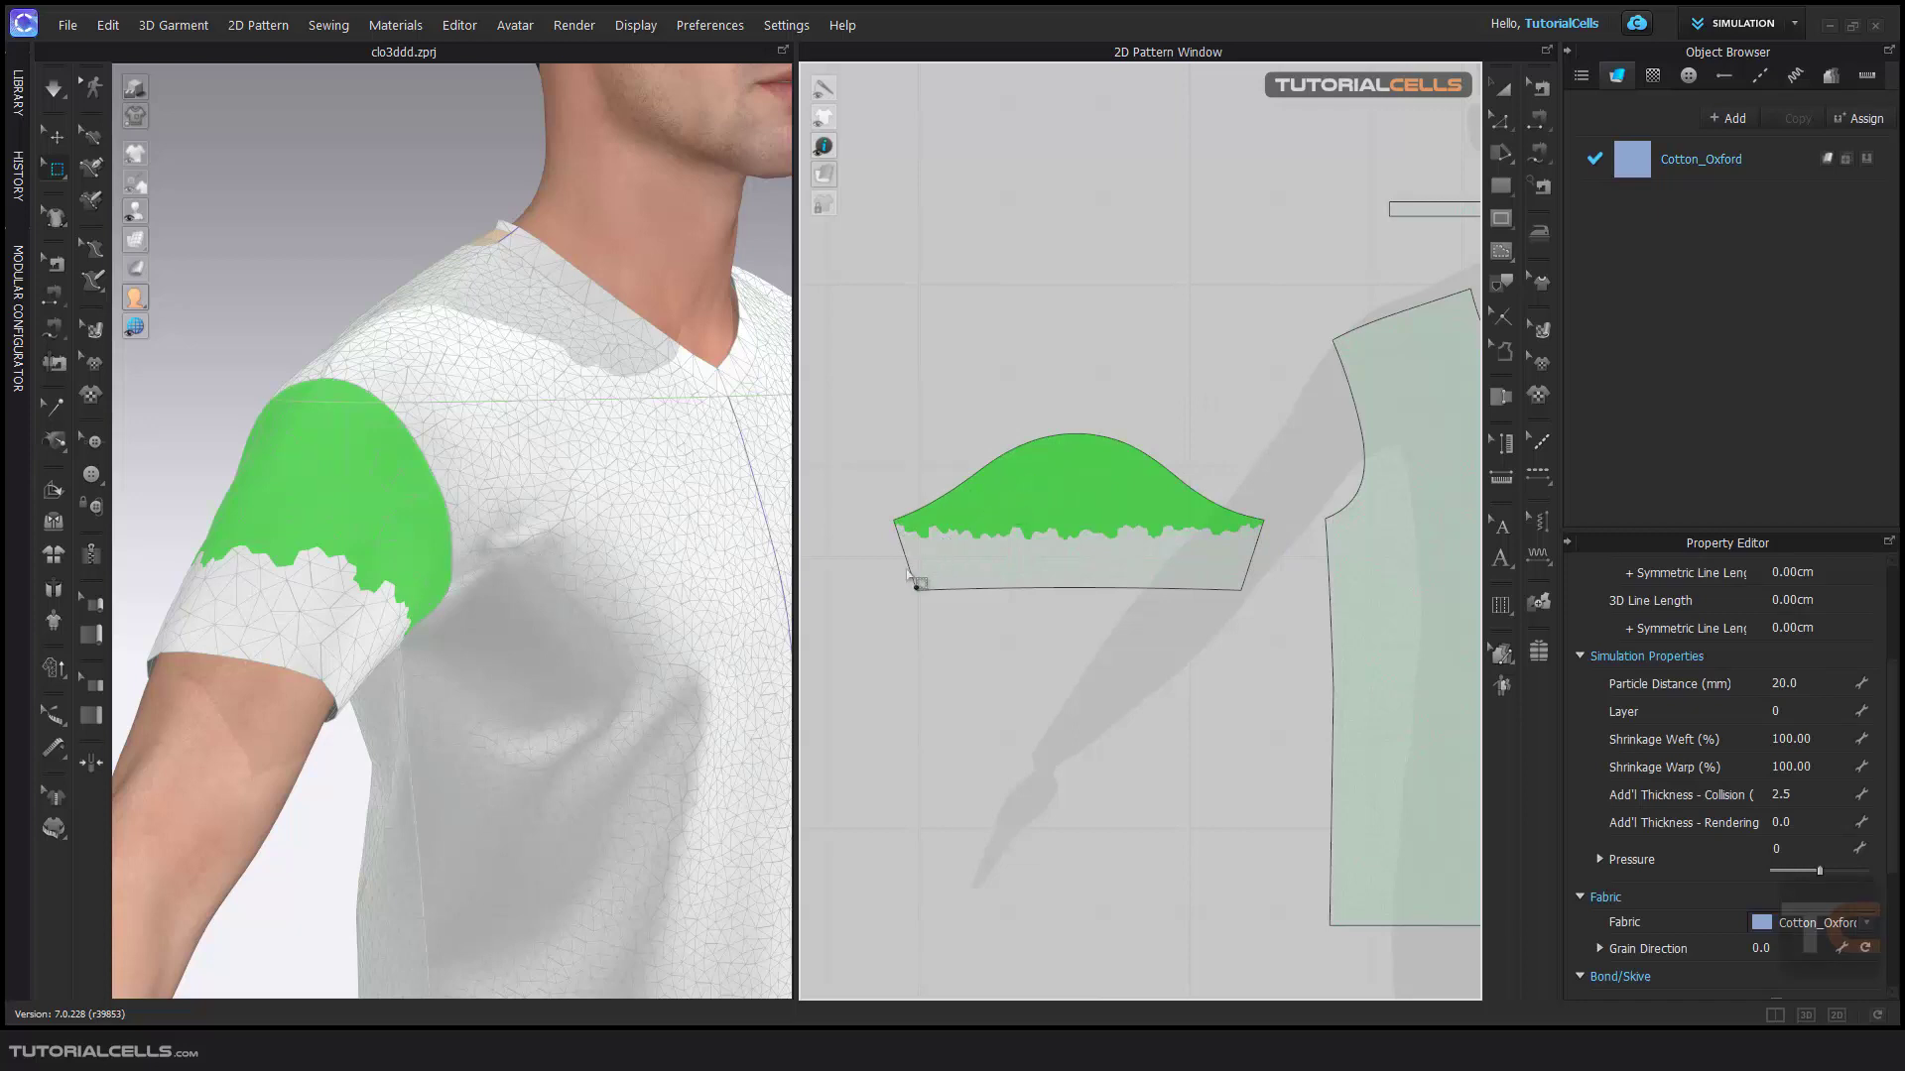
Reselect the upper sleeve cap with Select Mesh (Lasso) and check it from another angle
click(56, 168)
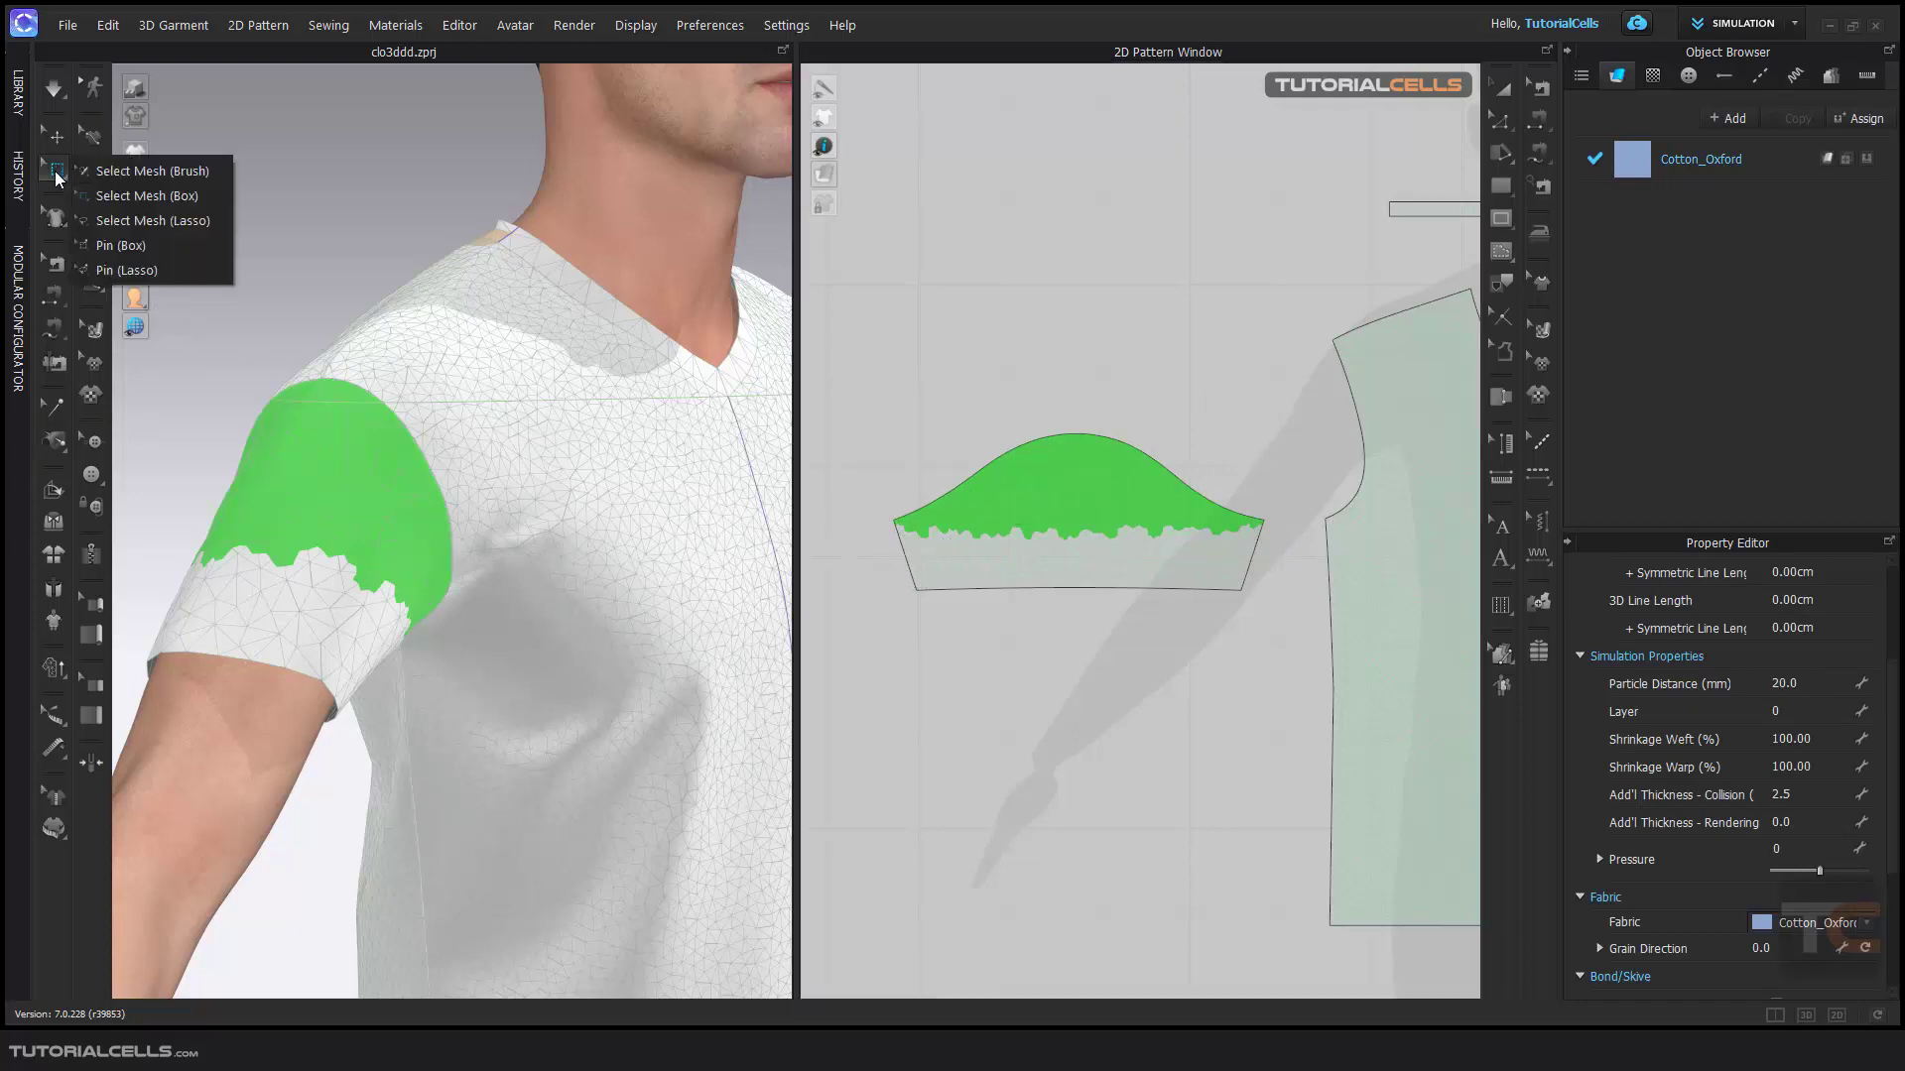
click(149, 220)
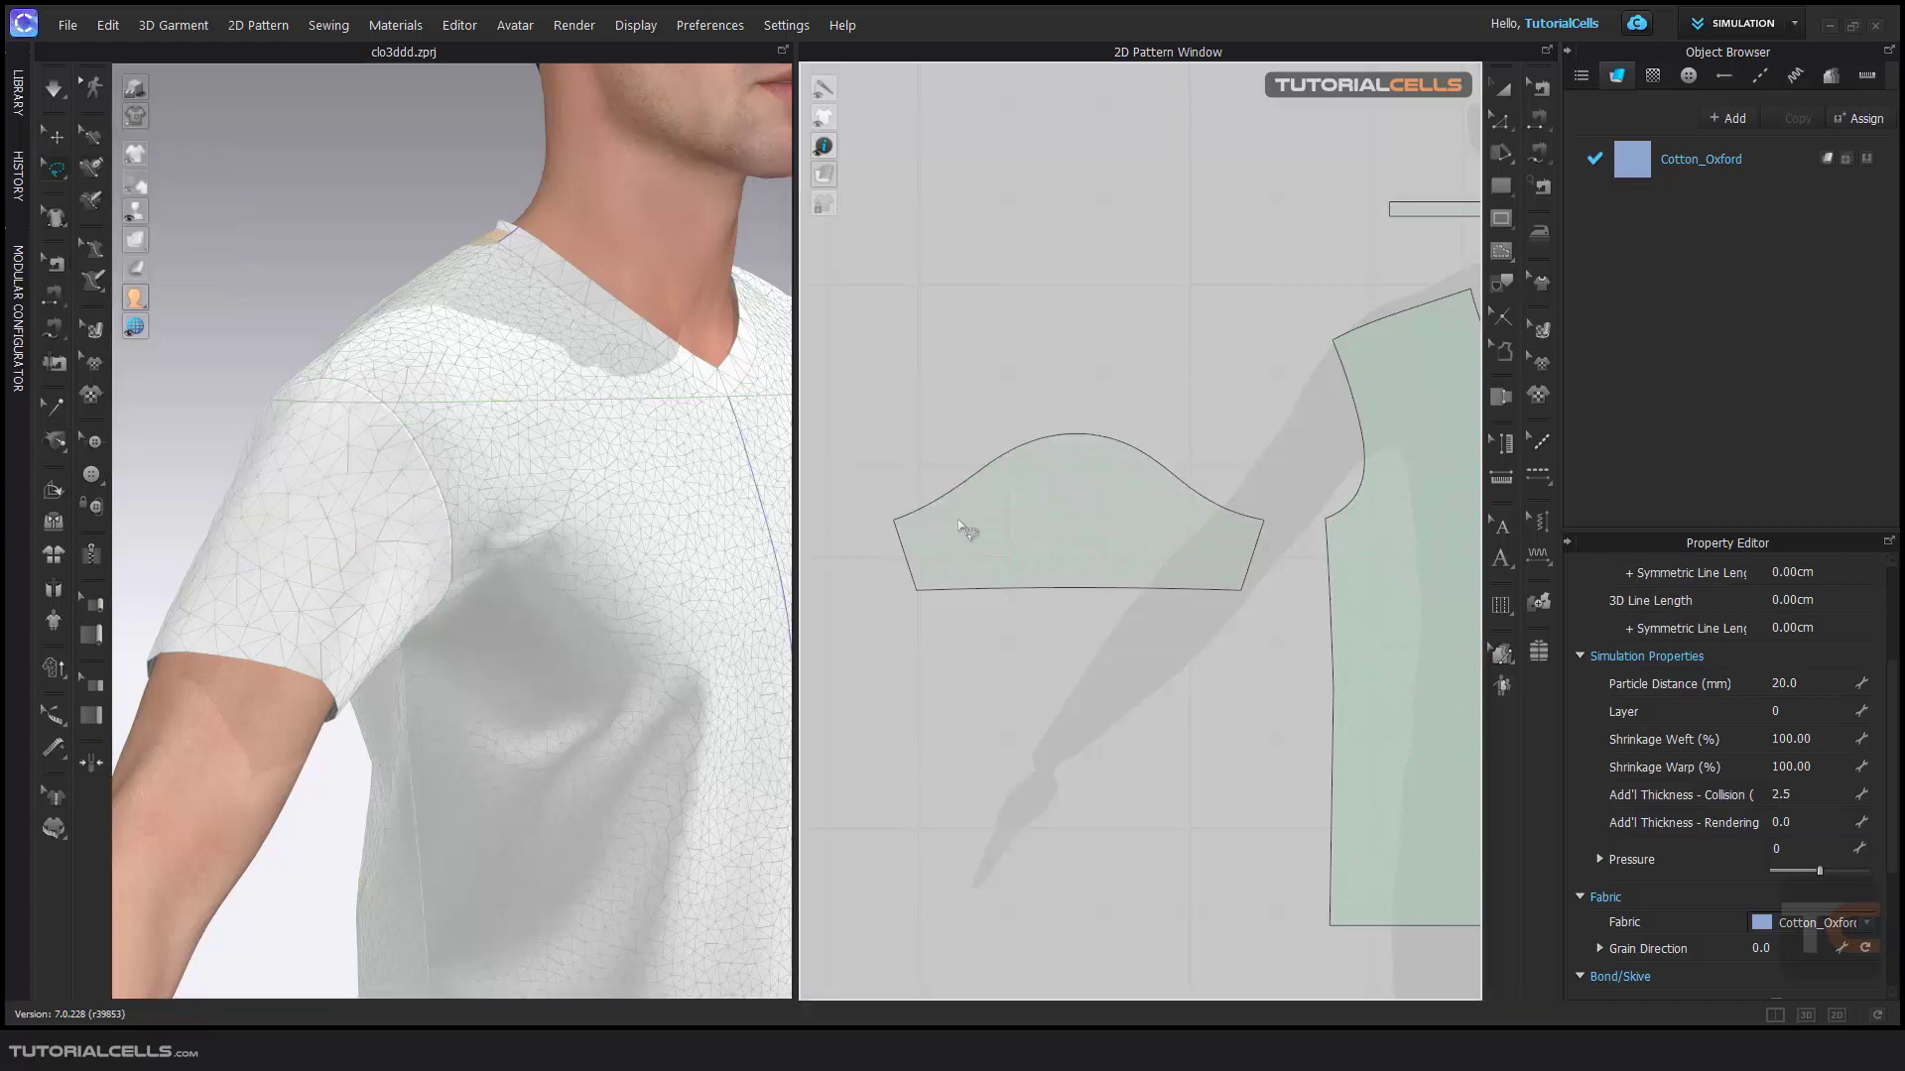
mouse_move(883, 537)
mouse_down()
mouse_move(1101, 506)
mouse_move(1211, 536)
mouse_move(1292, 500)
mouse_up()
mouse_move(1072, 384)
mouse_down()
mouse_move(884, 499)
mouse_move(879, 534)
mouse_up()
scroll(404, 541, down, 3)
right_drag(403, 541, 370, 480)
scroll(370, 480, up, 2)
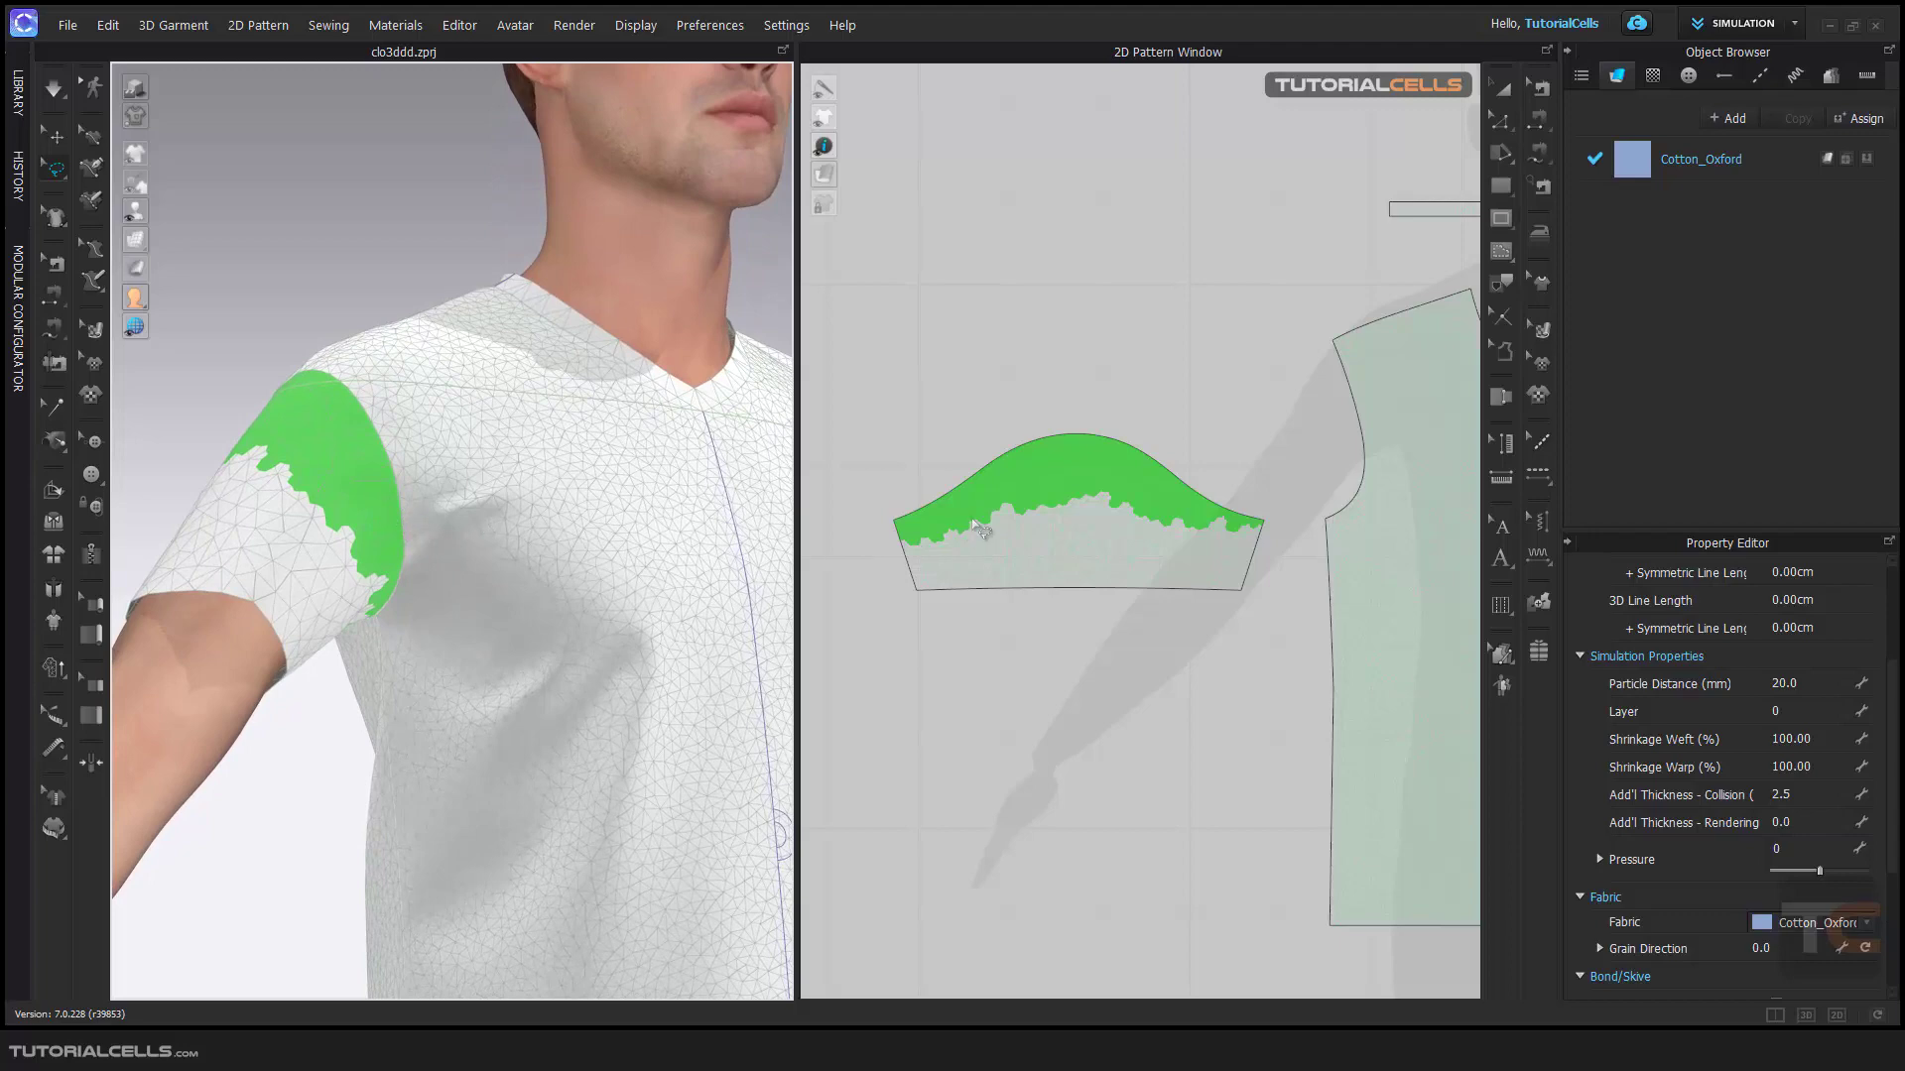
click(57, 169)
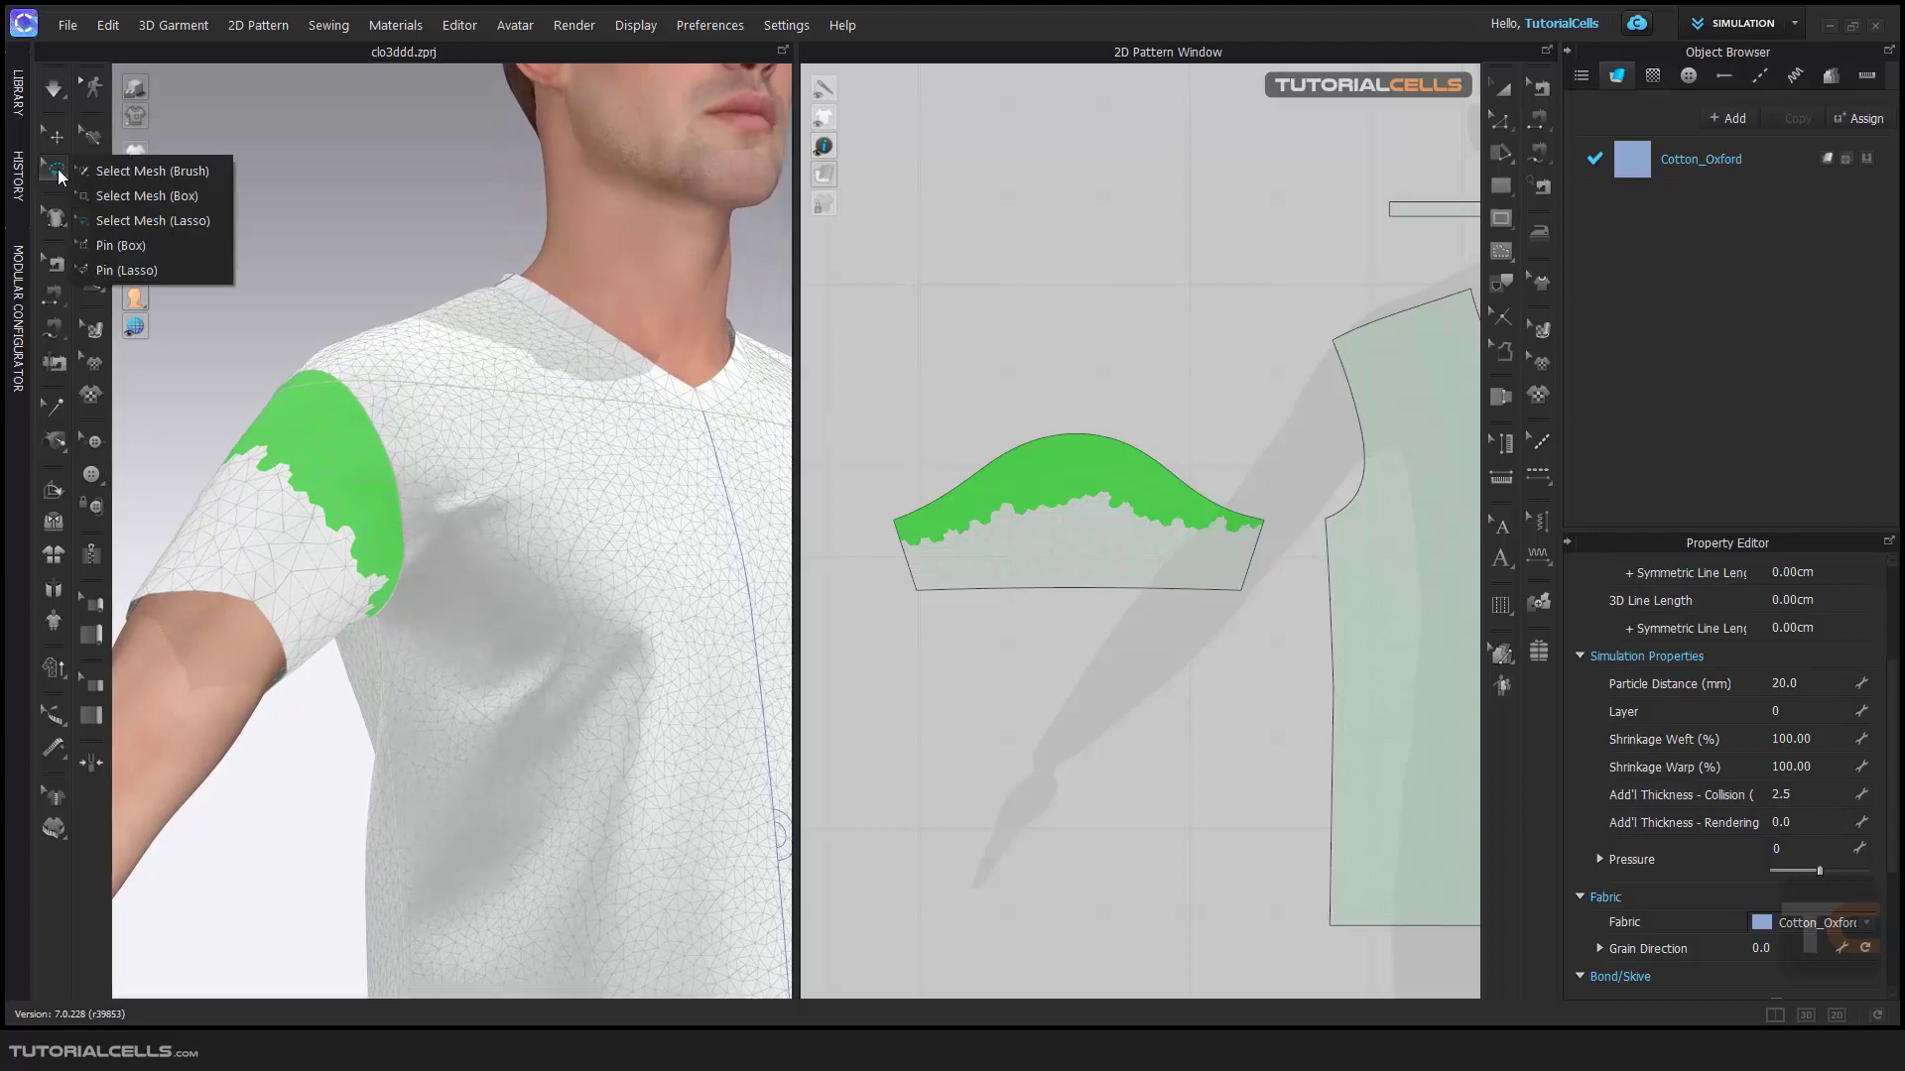
Brush-select the sleeve top and apply Subdivide at level 1 to it
click(149, 169)
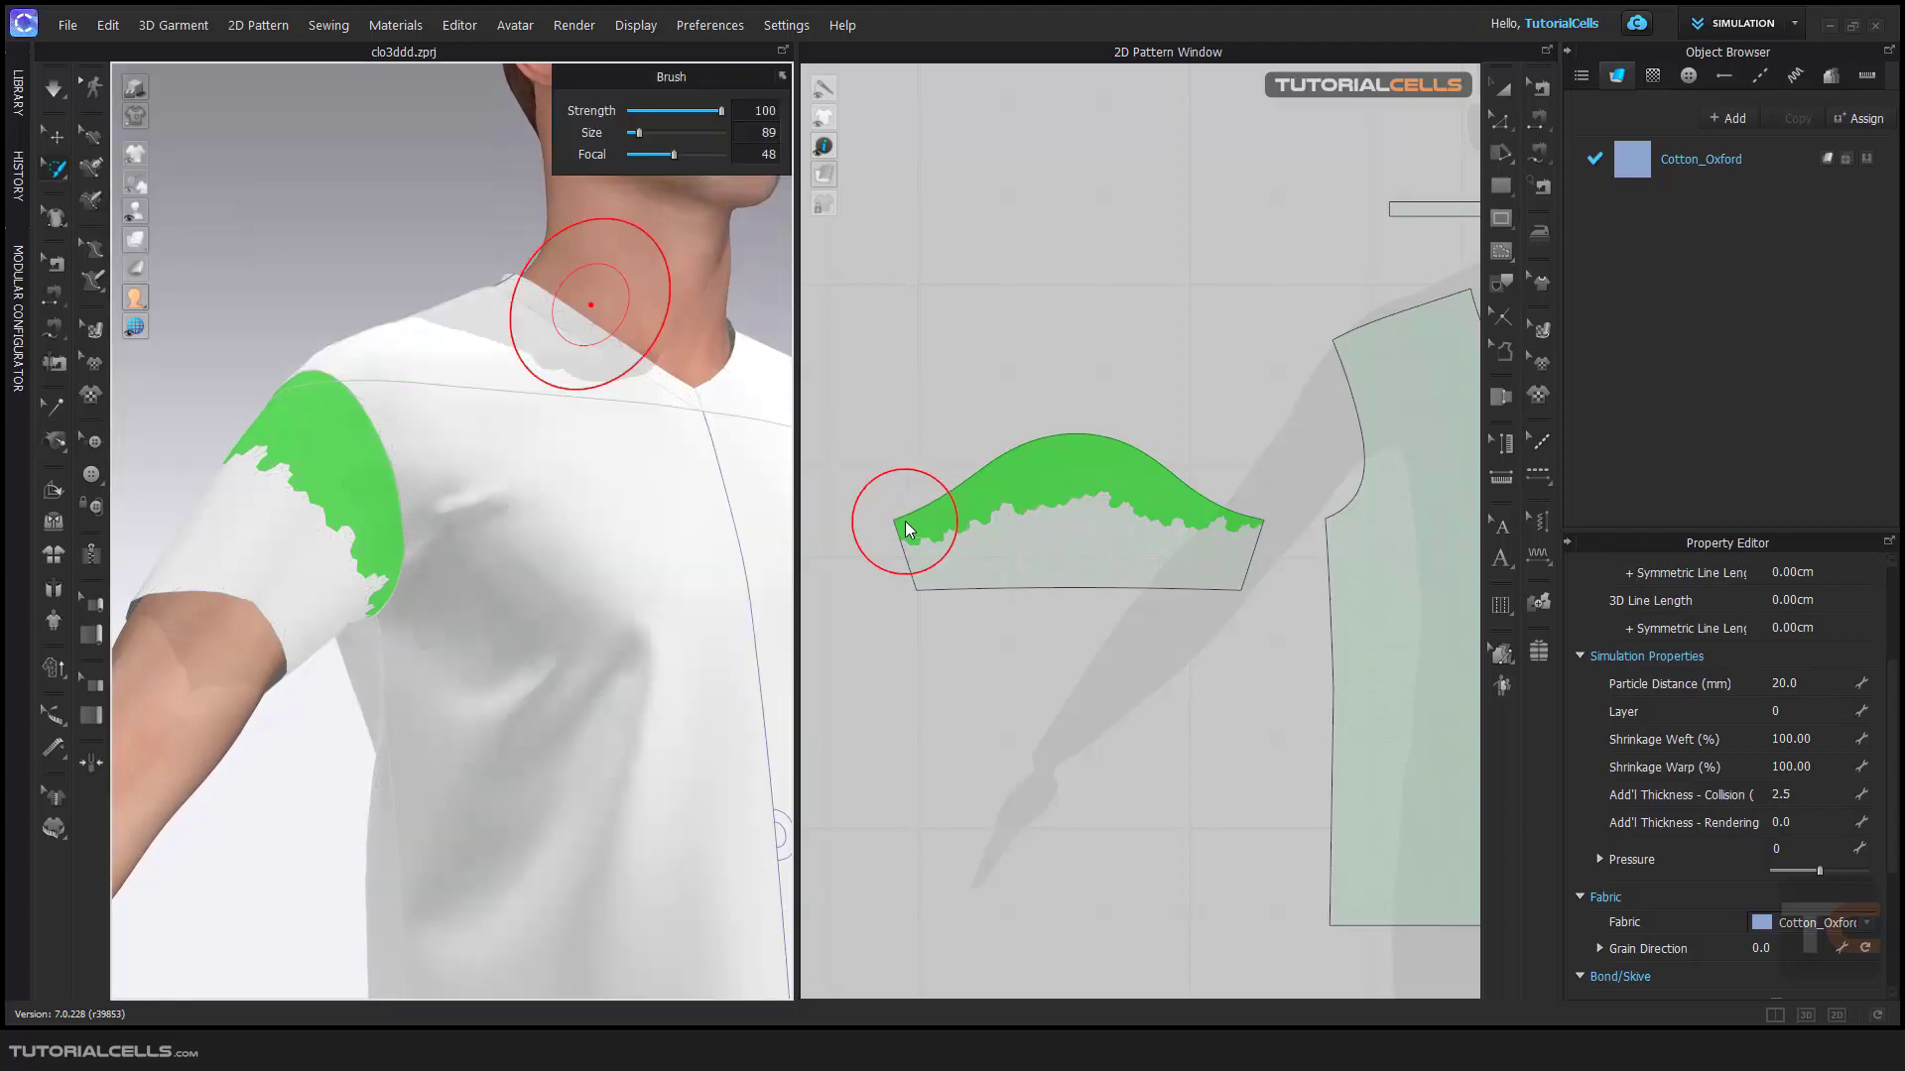
mouse_move(892, 530)
mouse_down()
mouse_move(1059, 480)
mouse_move(1246, 523)
mouse_up()
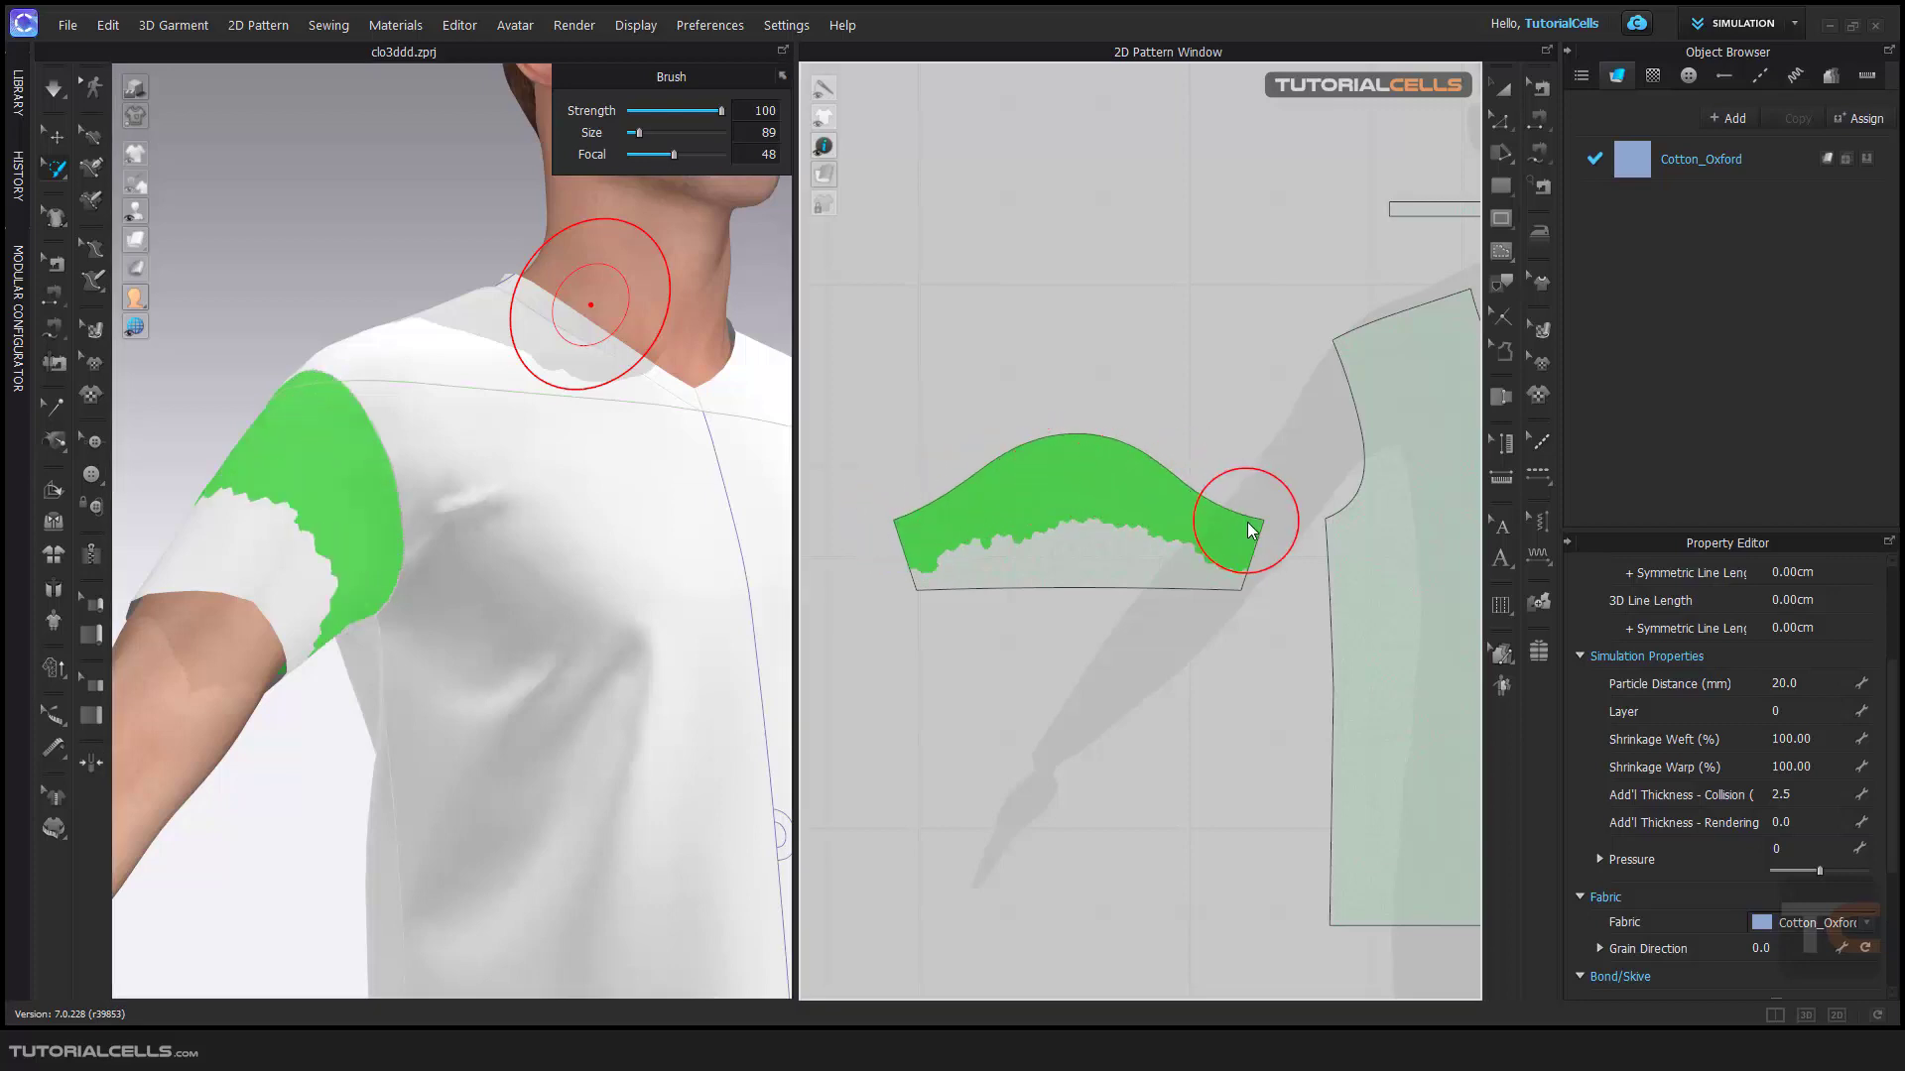
mouse_move(417, 543)
right_down()
mouse_move(437, 608)
mouse_move(437, 566)
right_up()
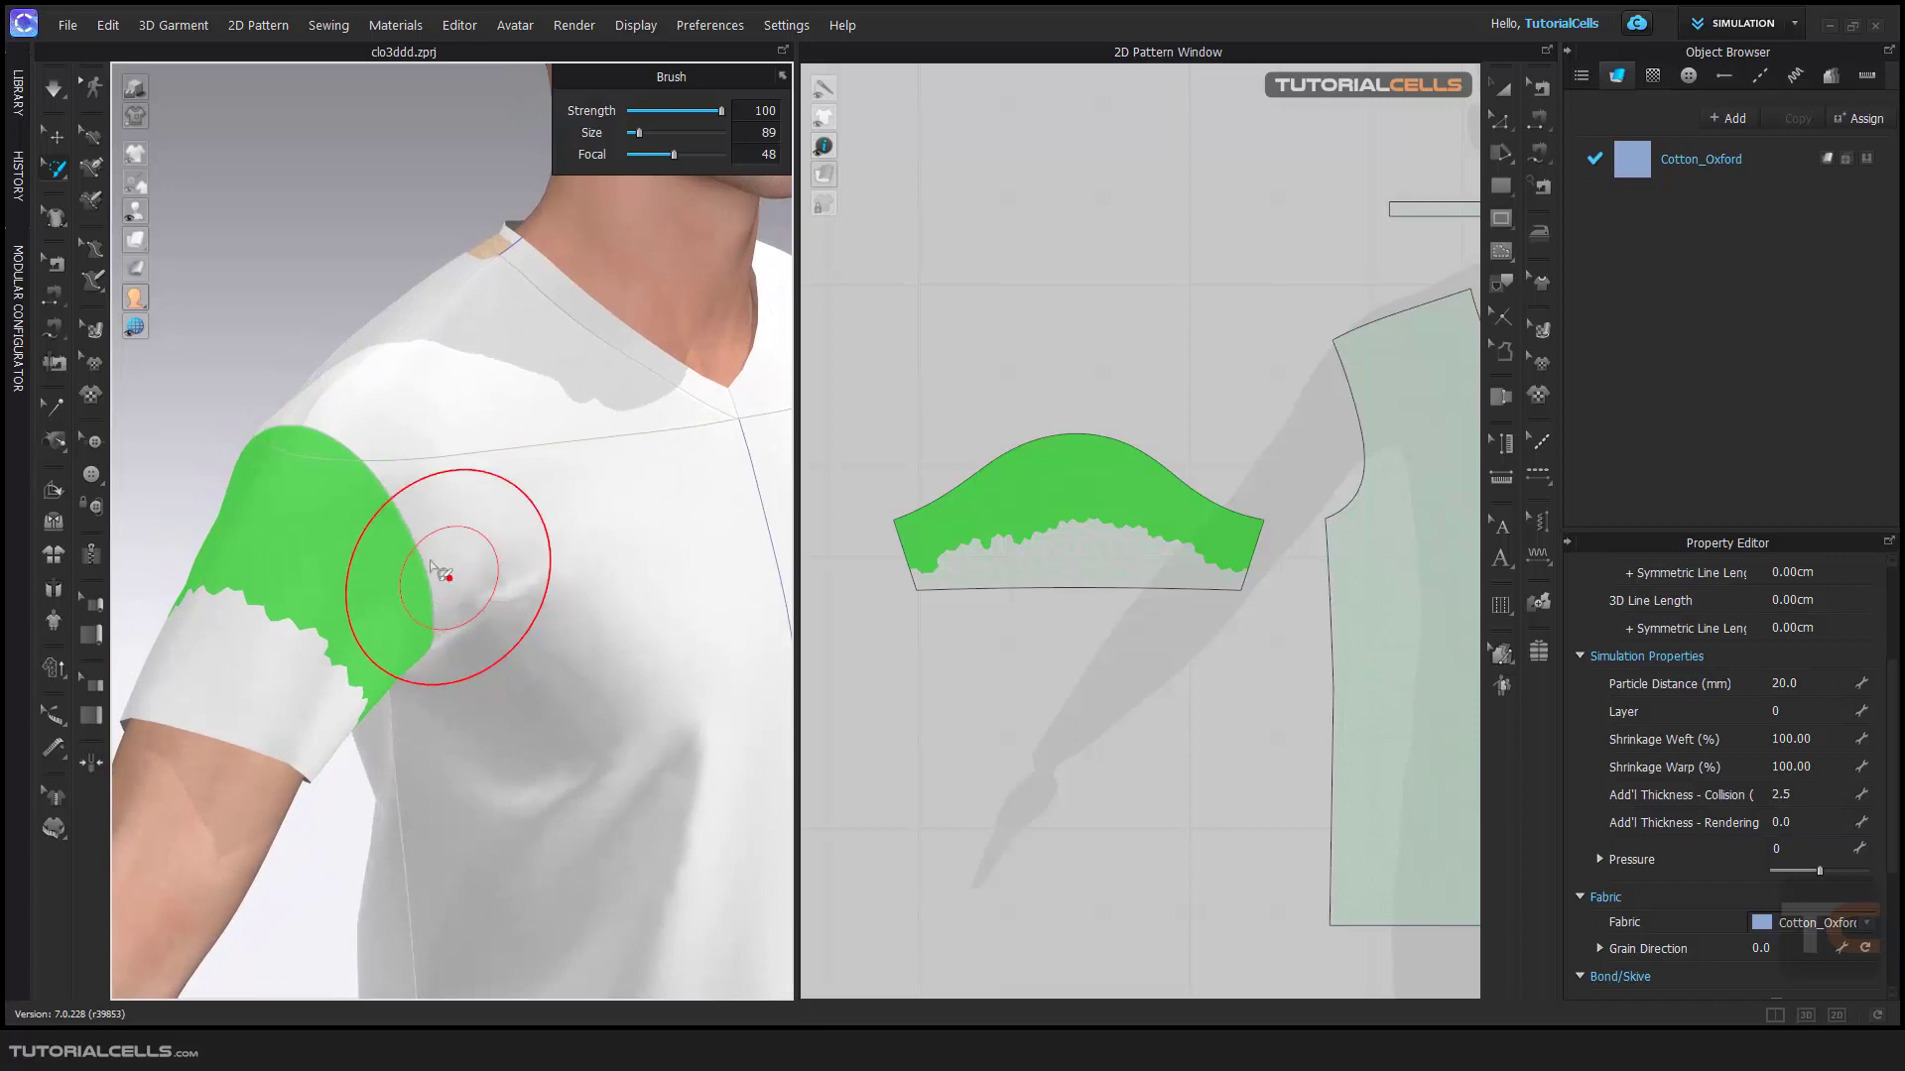
right_click(344, 503)
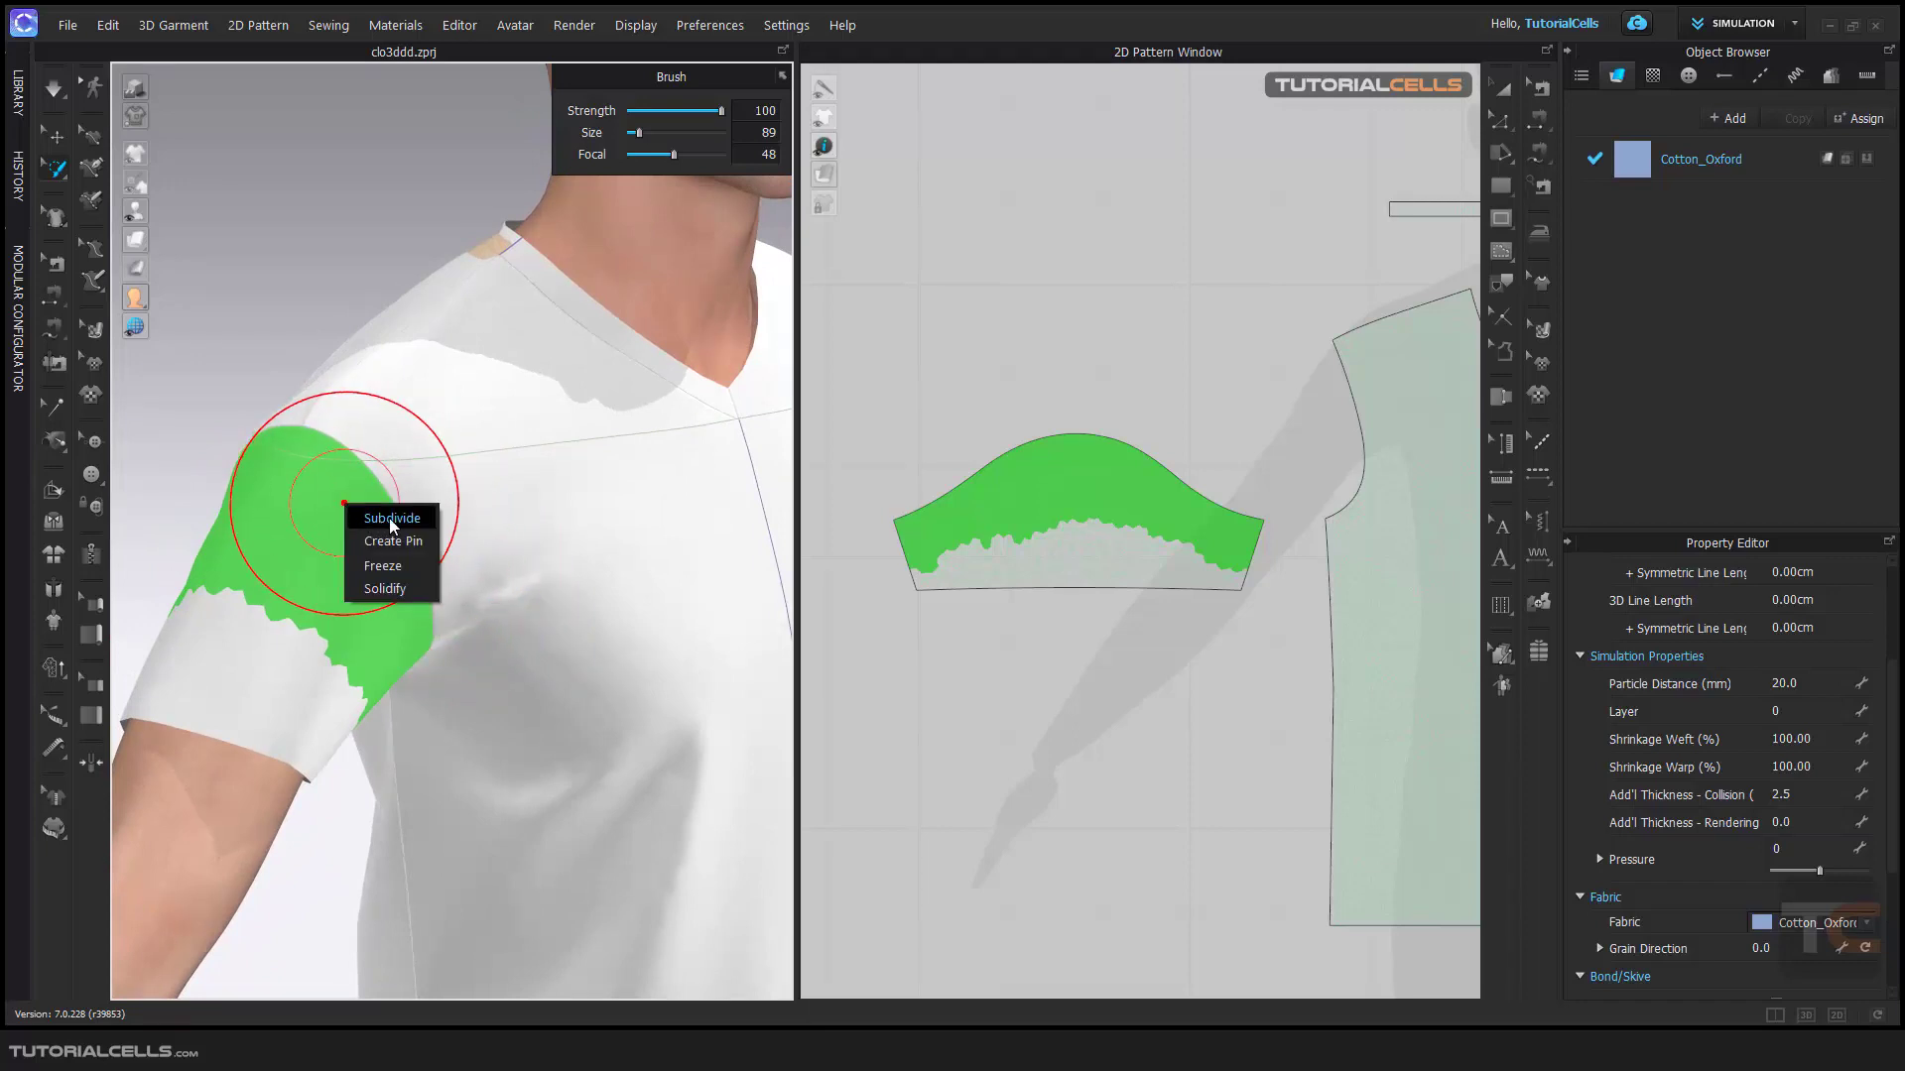
click(389, 518)
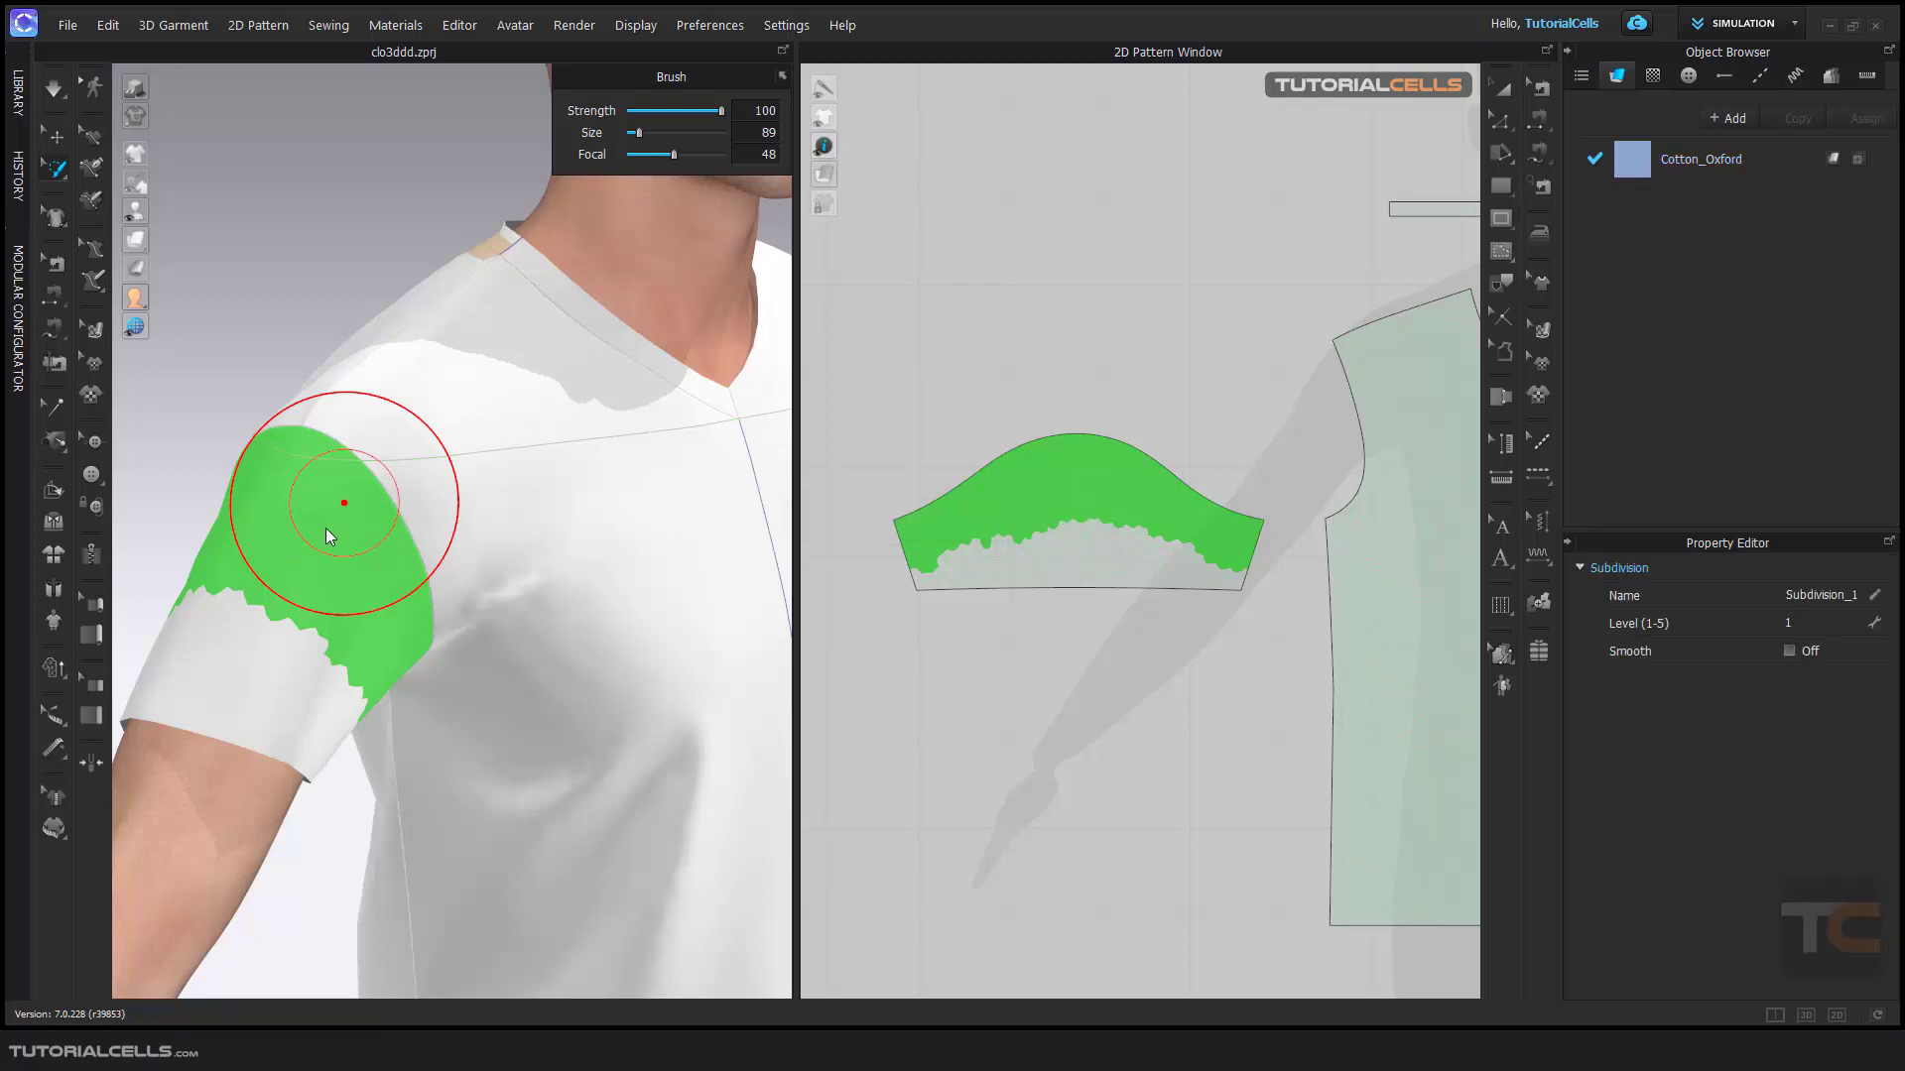
scroll(308, 555, up, 3)
middle_drag(306, 551, 487, 487)
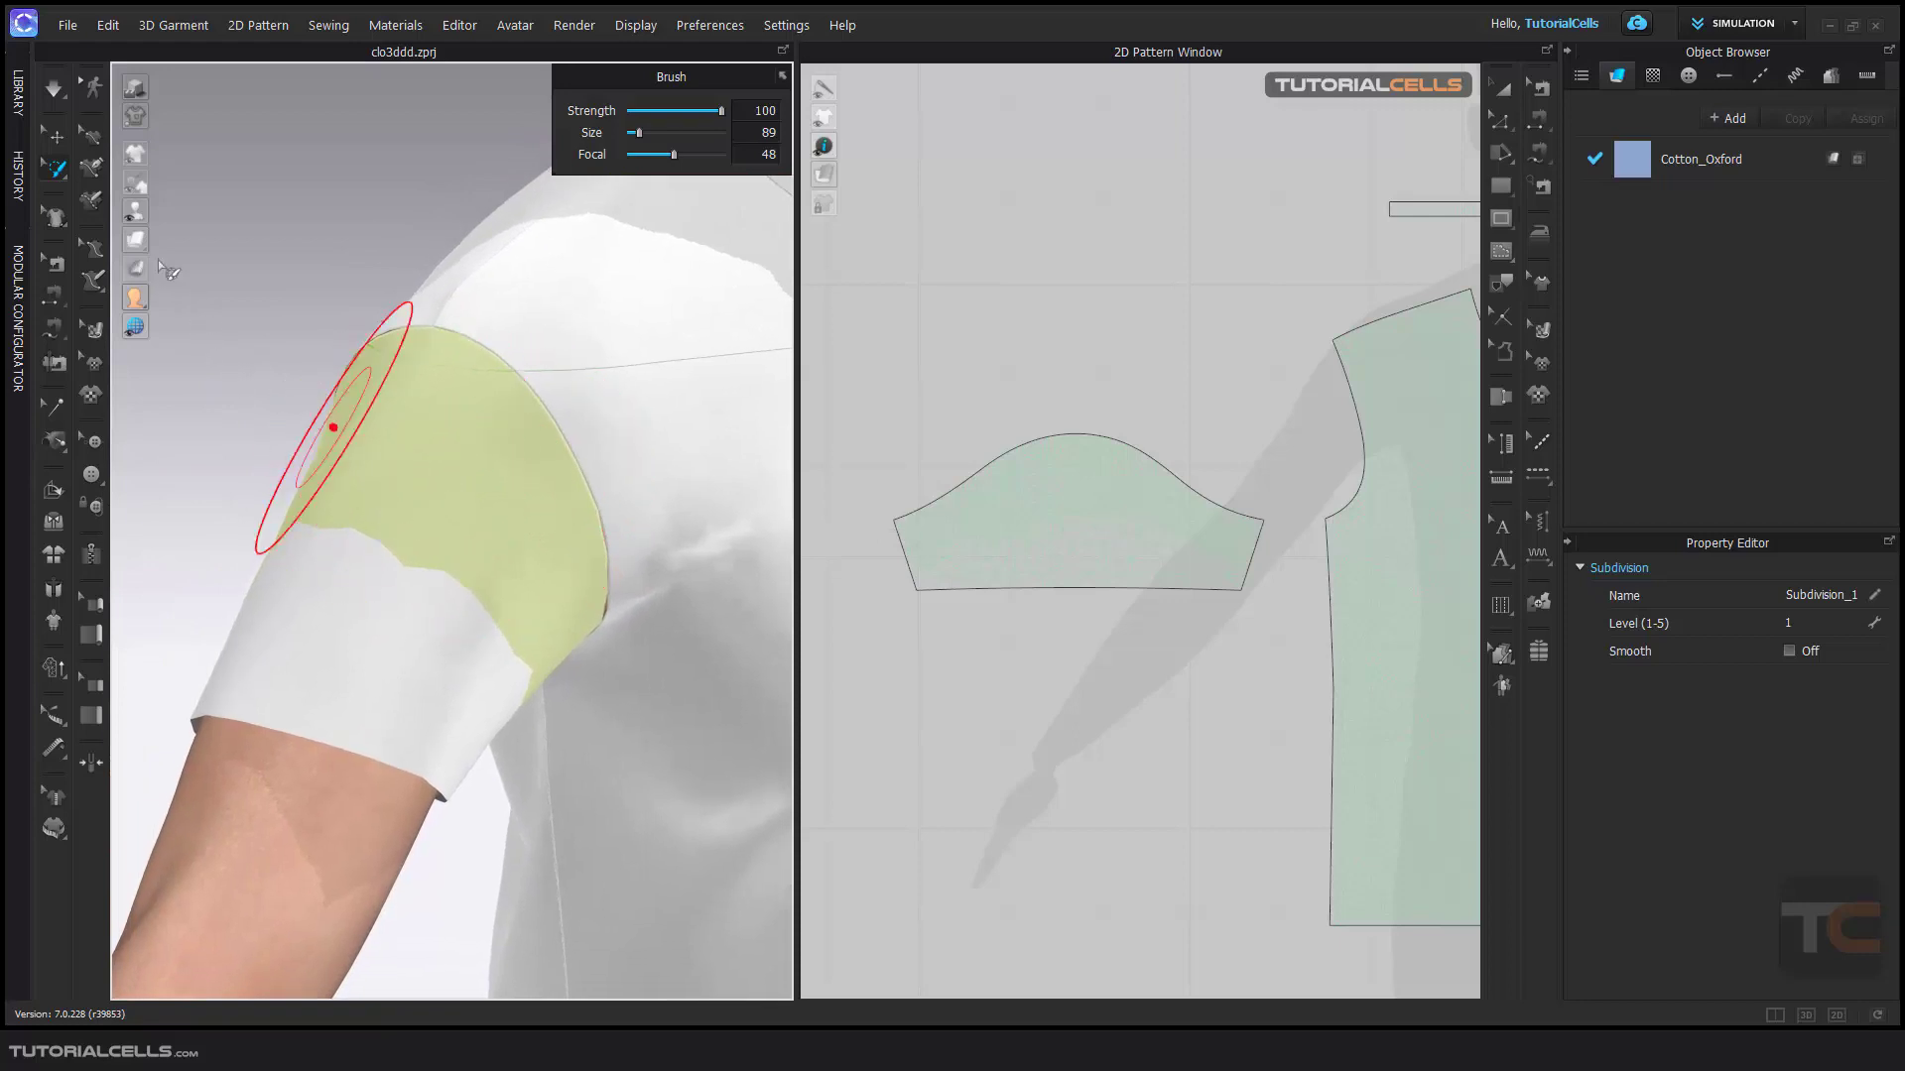
click(57, 137)
Orbit around the shoulder, switch to Select Mesh (Box), and bring up the 3D context menu
mouse_move(133, 240)
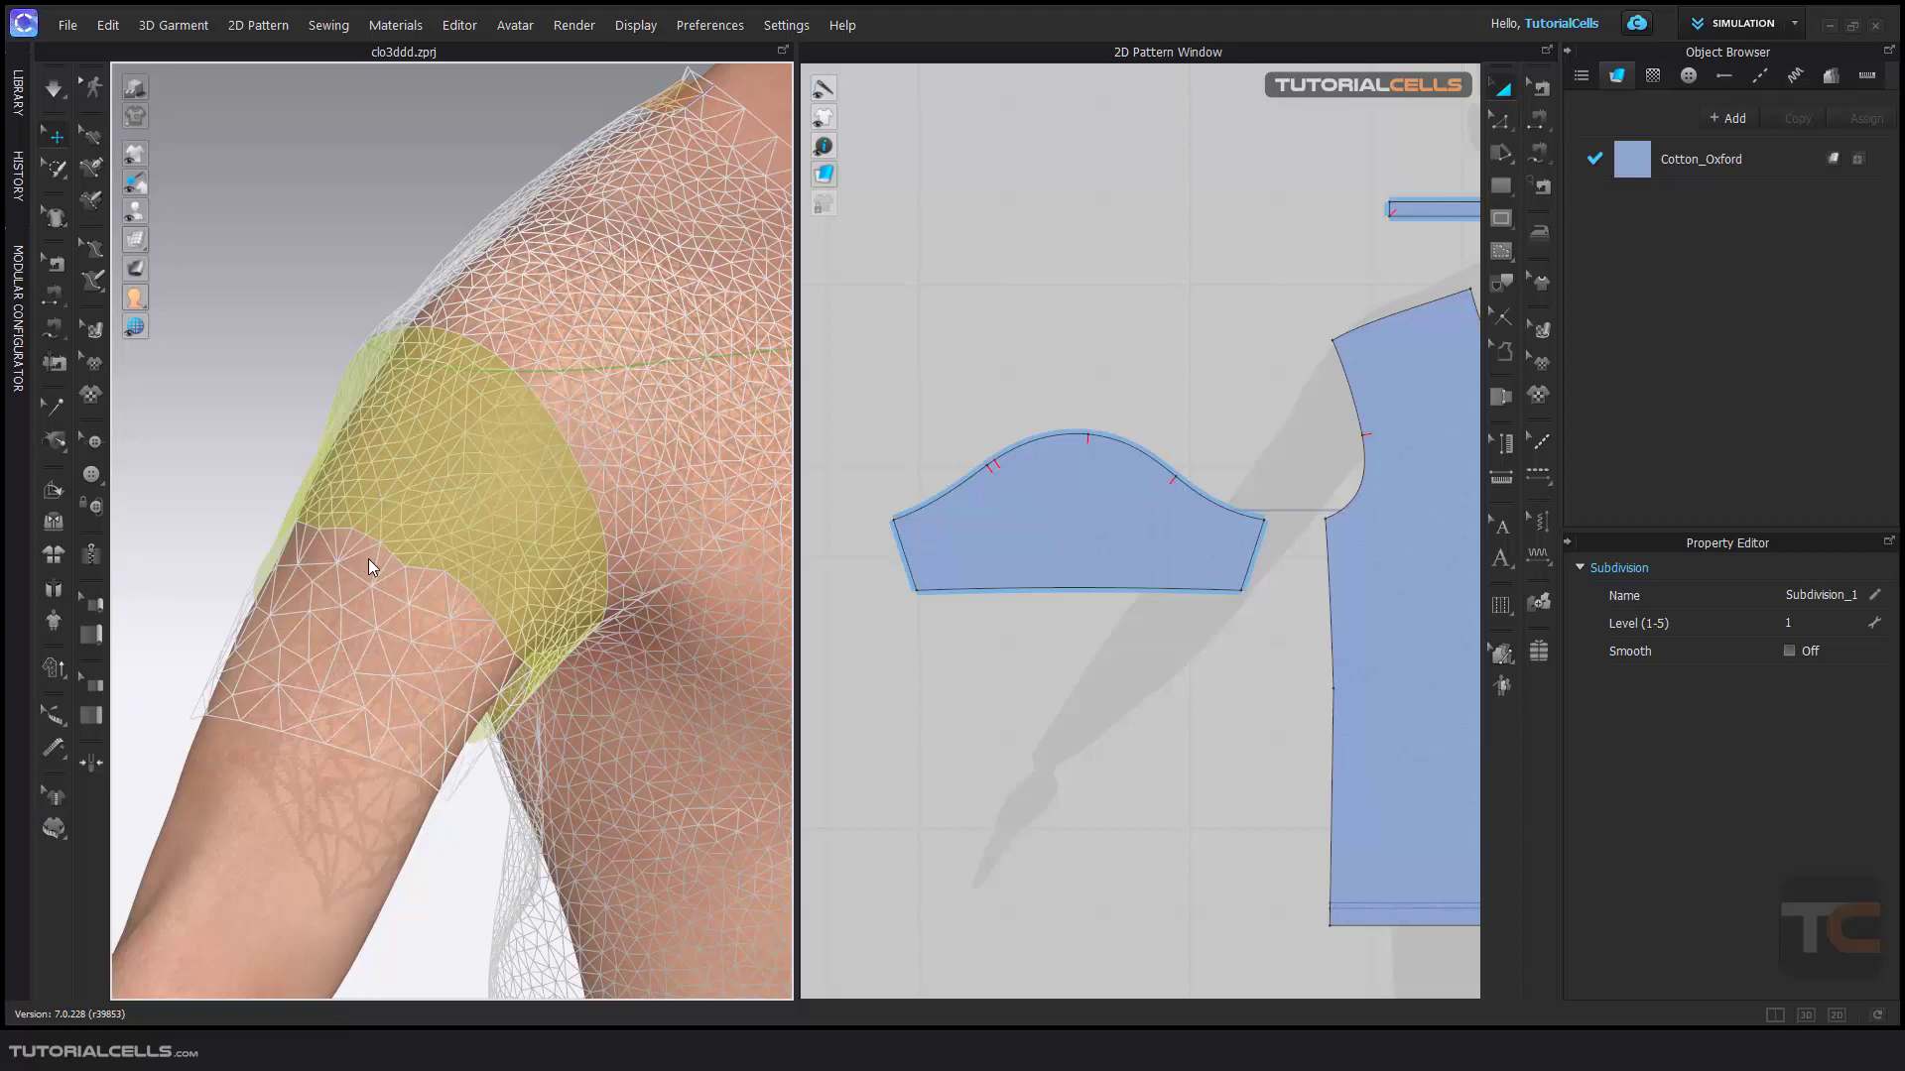
right_drag(442, 466, 374, 420)
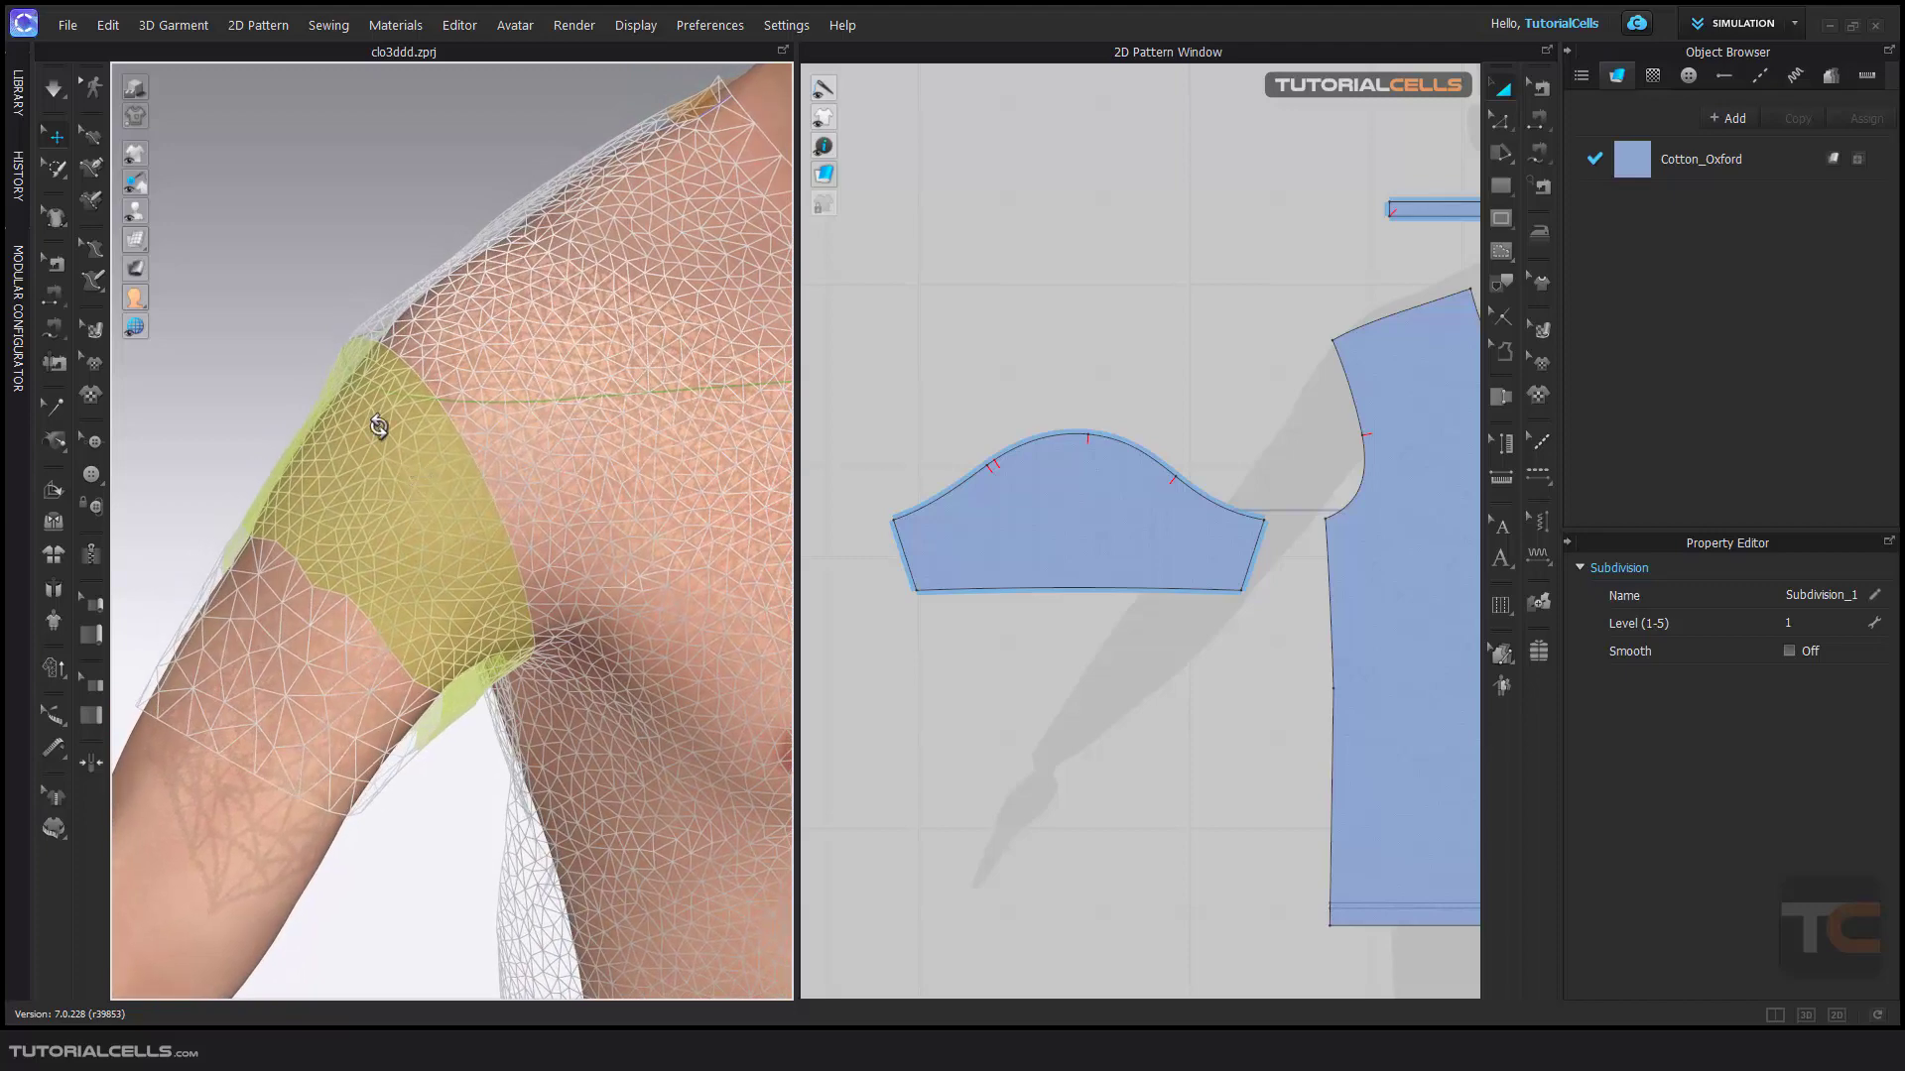
mouse_move(55, 175)
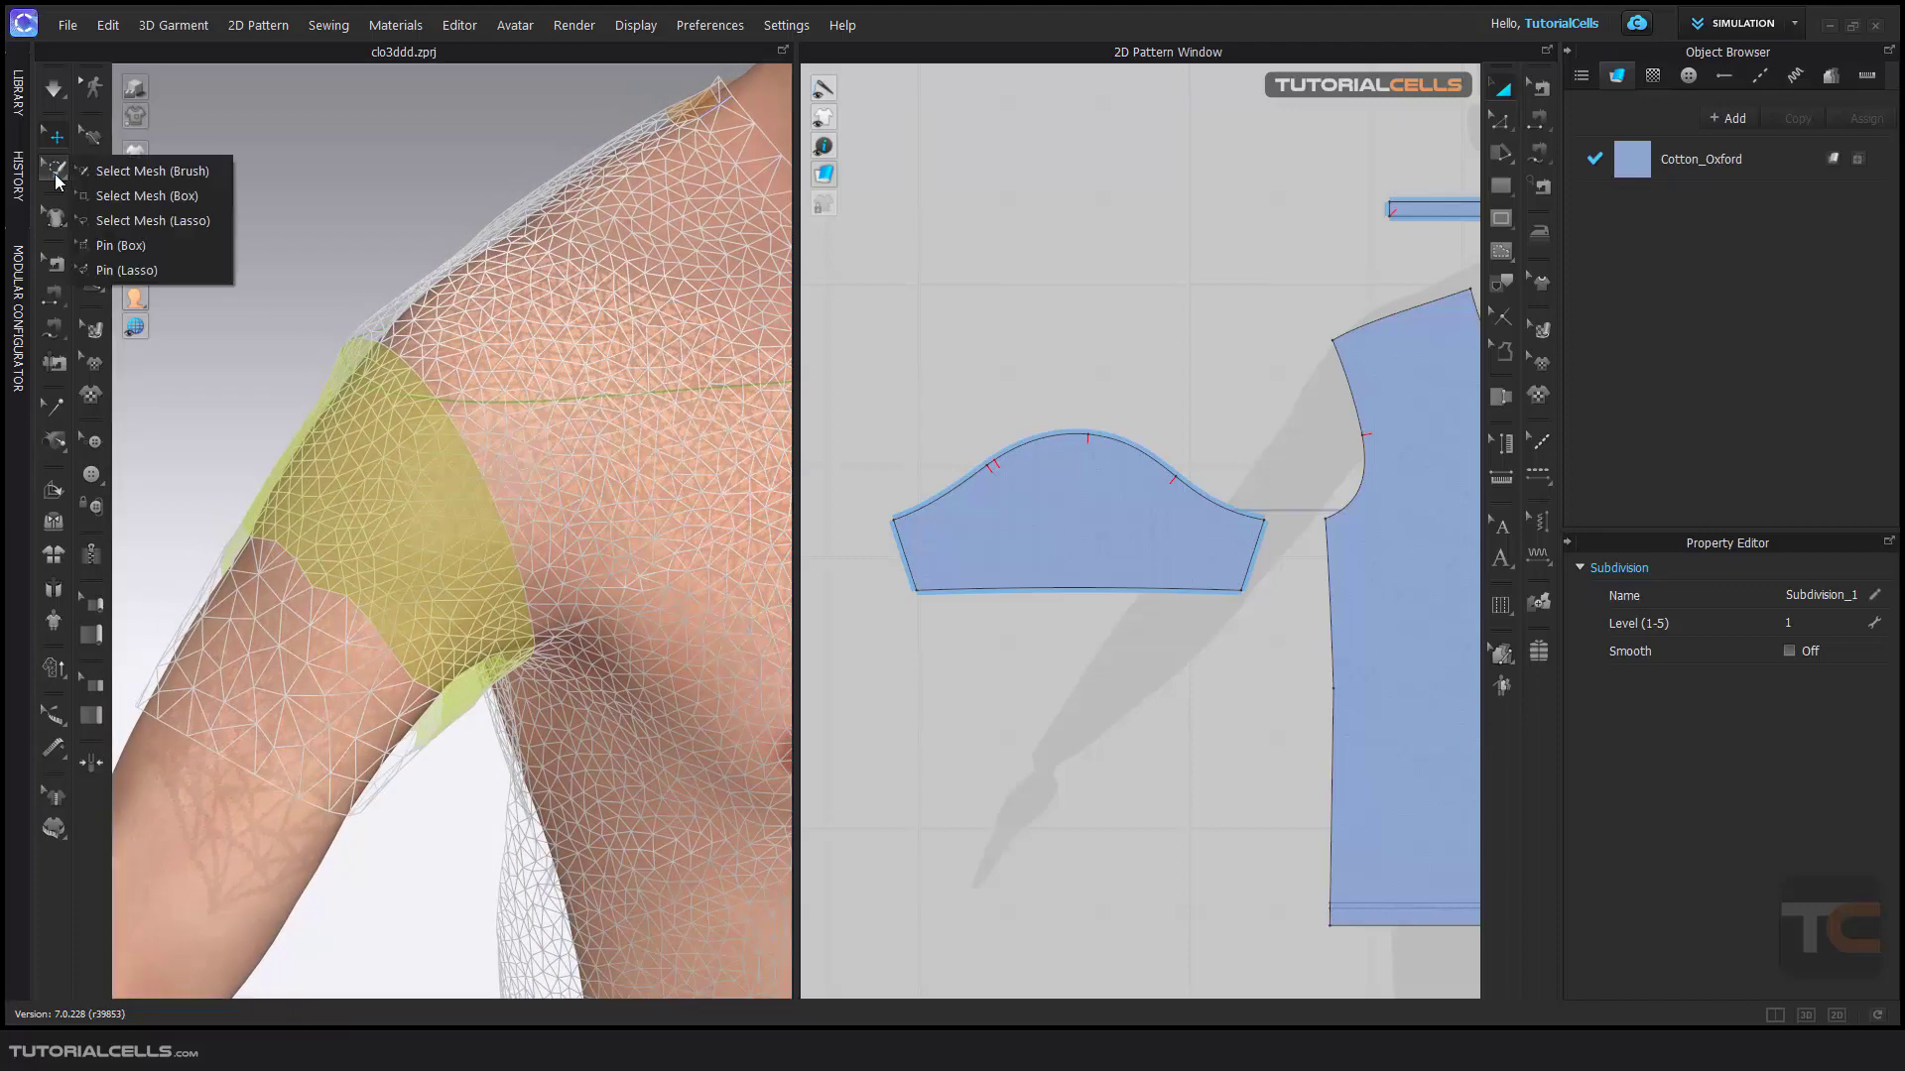
click(170, 195)
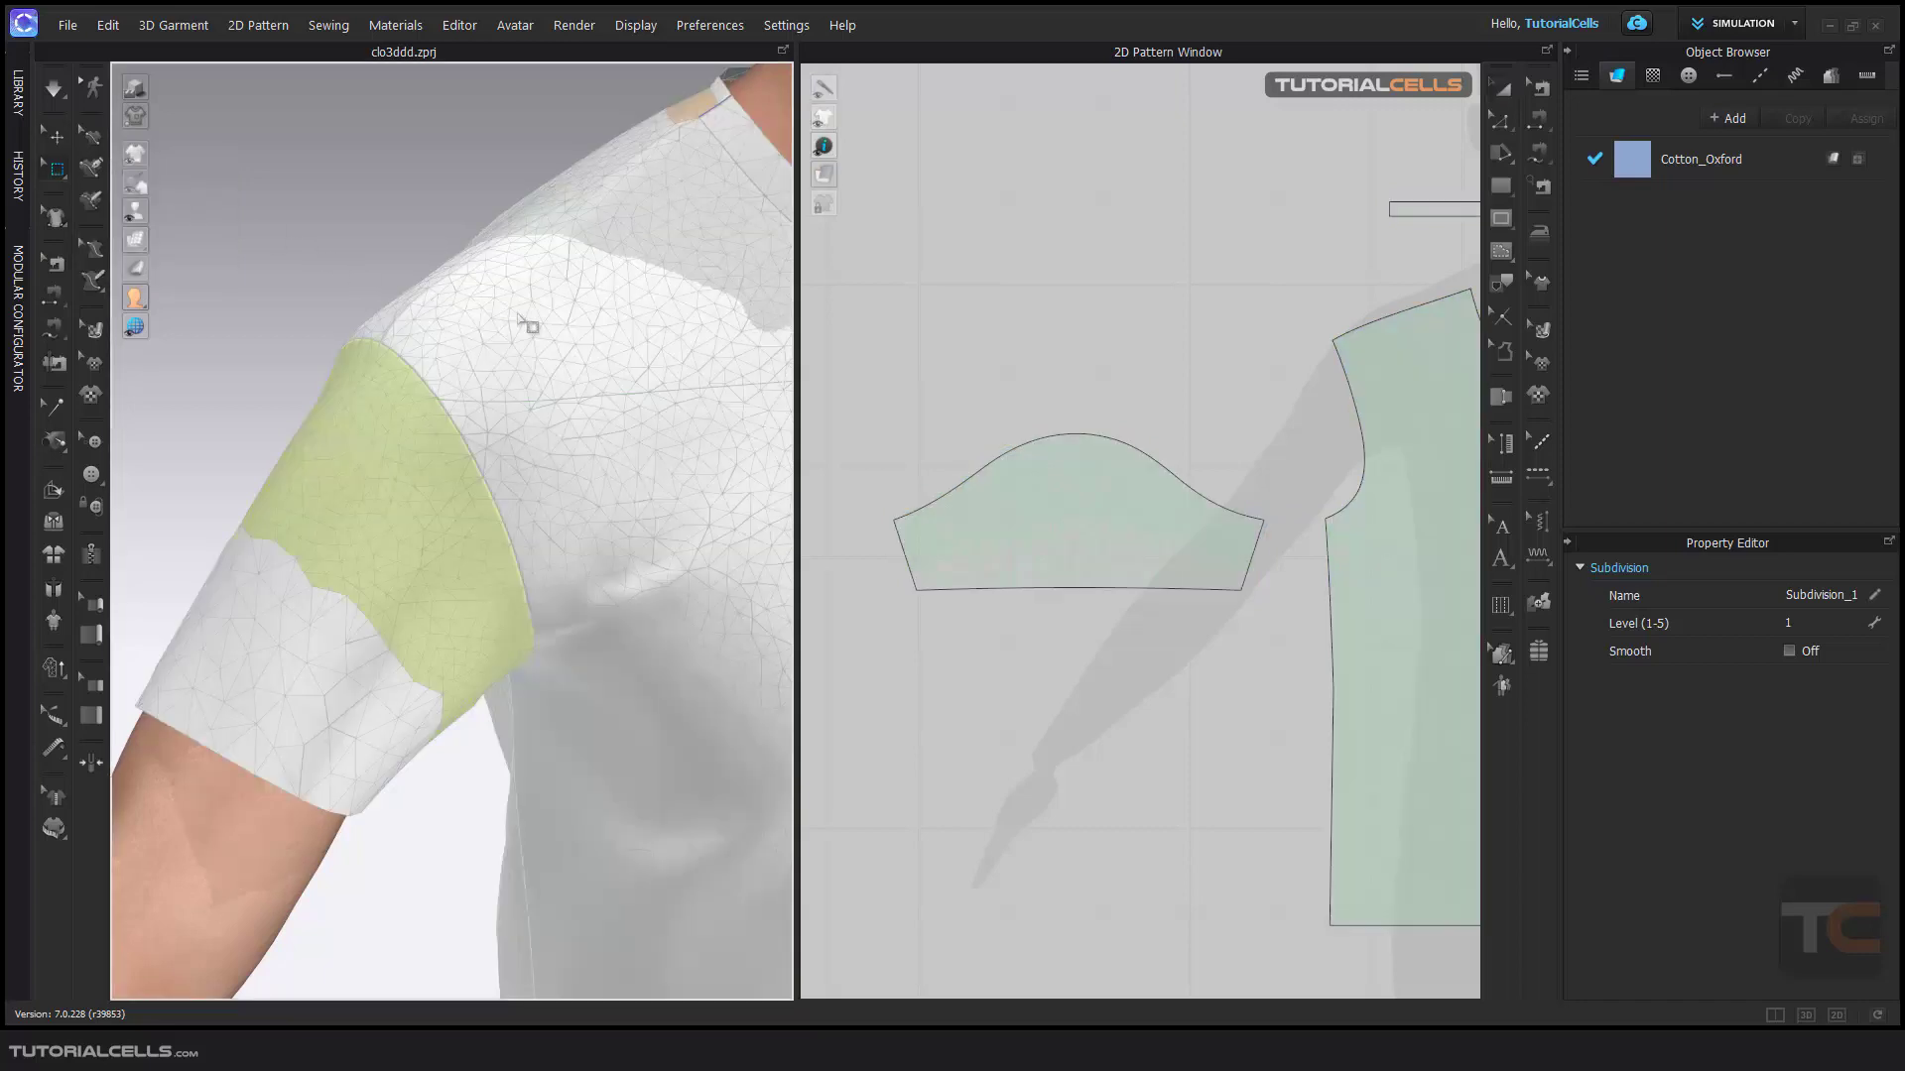
right_click(428, 440)
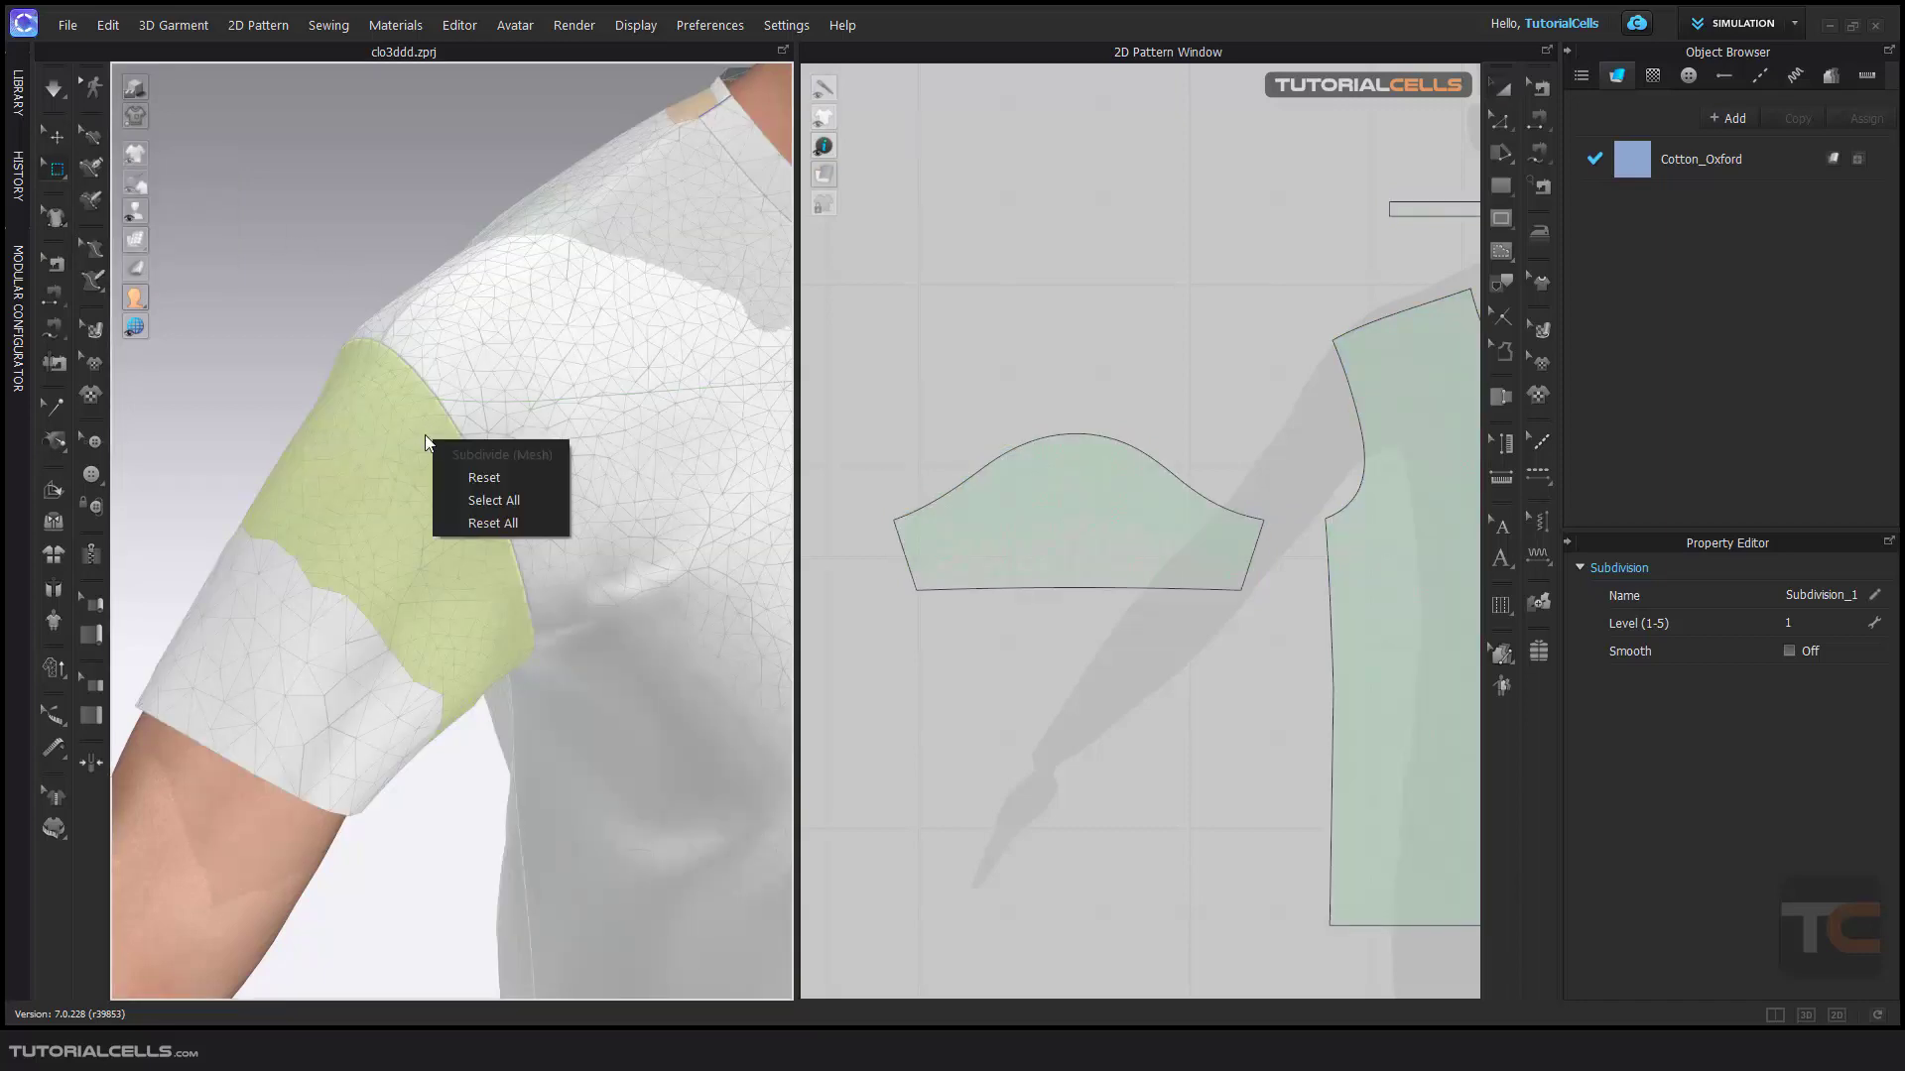
Reset the sleeve subdivision, then box-select the sleeve cap and dismiss its action menu
click(476, 478)
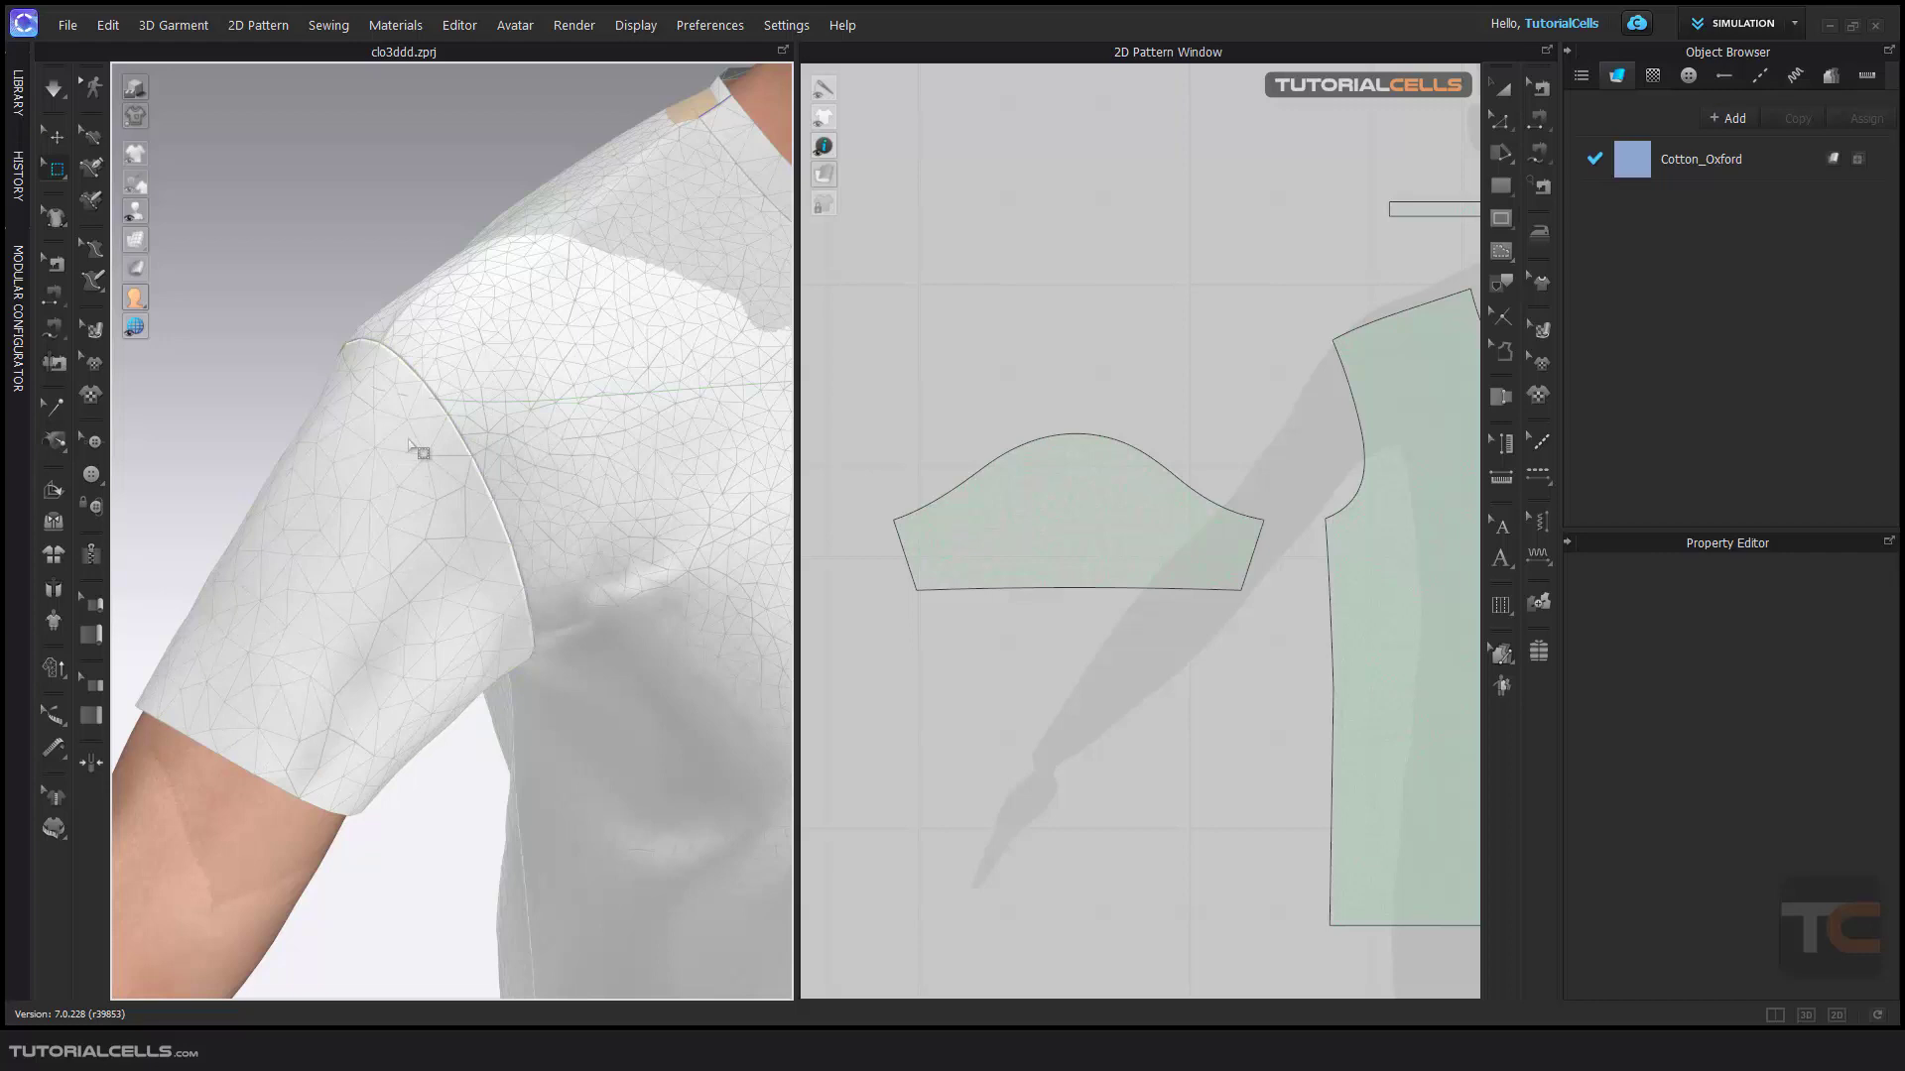
drag(880, 377, 1190, 508)
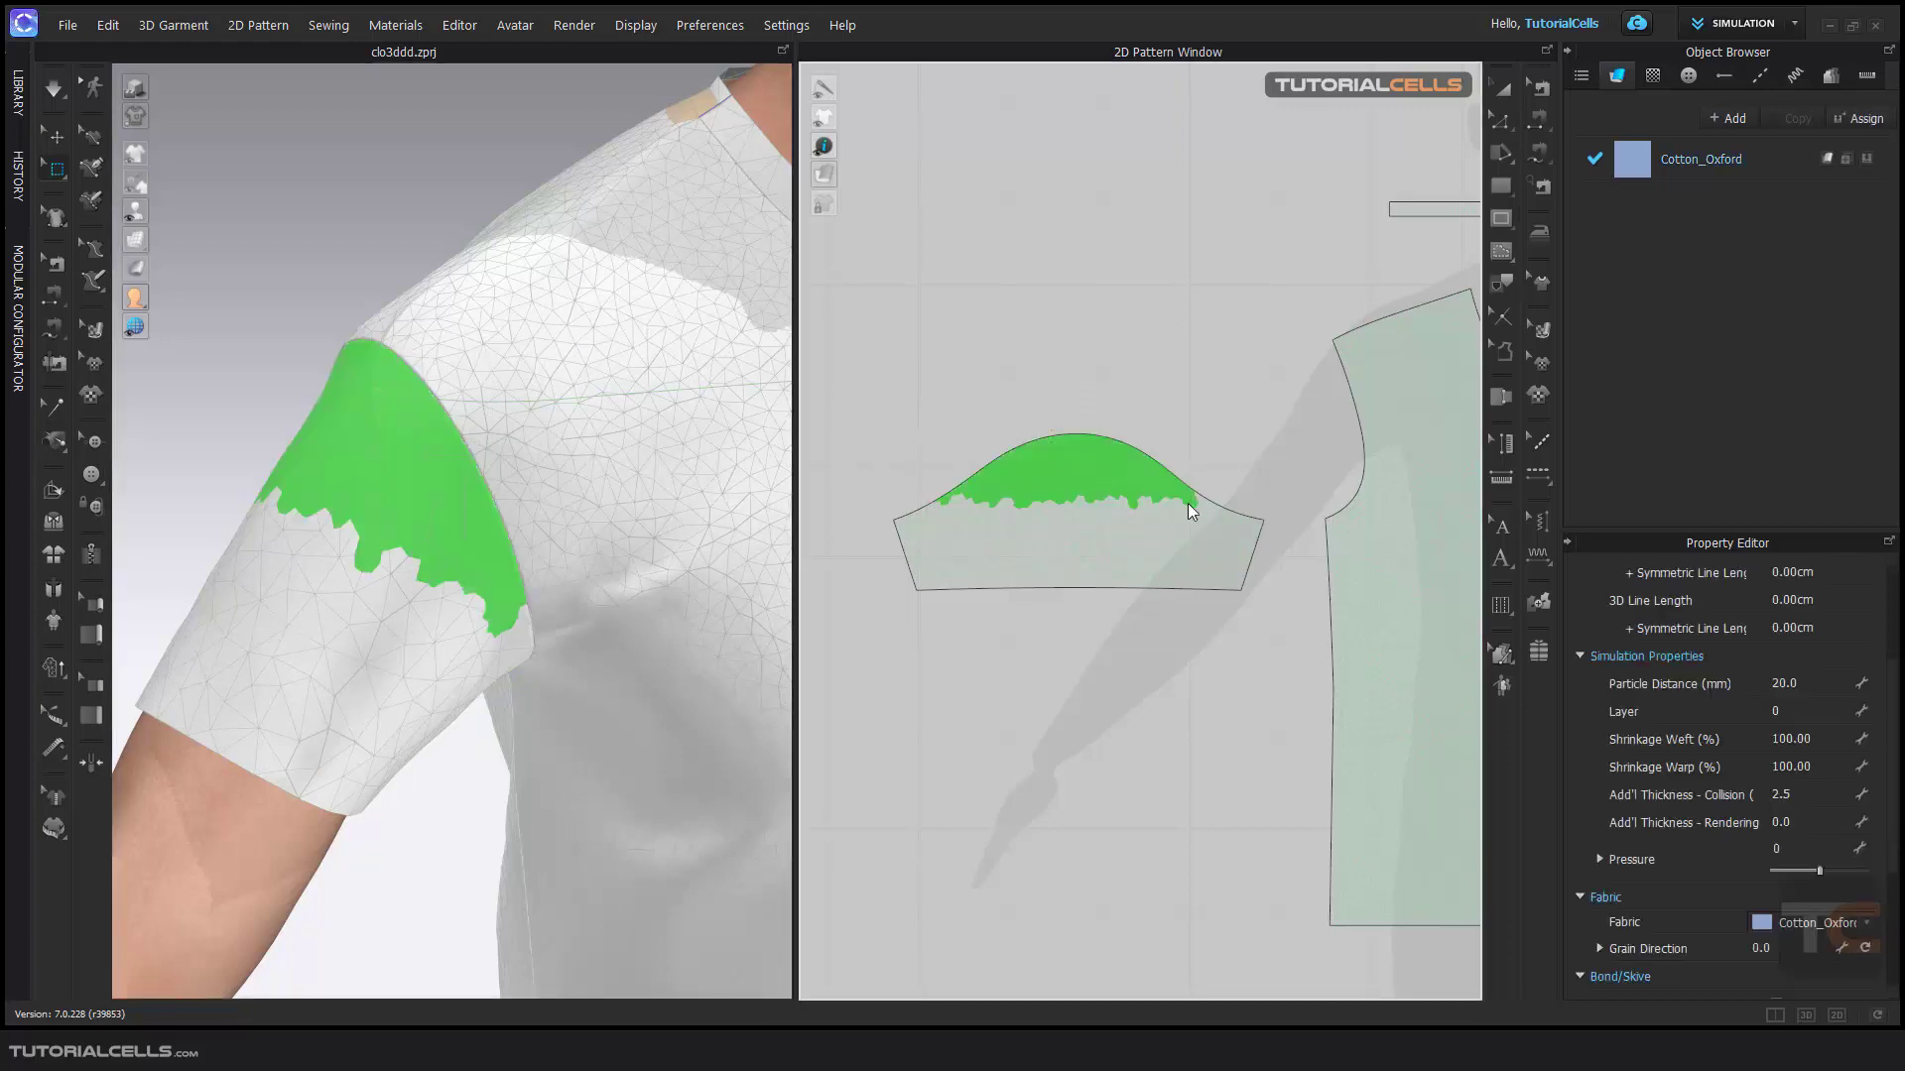
right_click(408, 447)
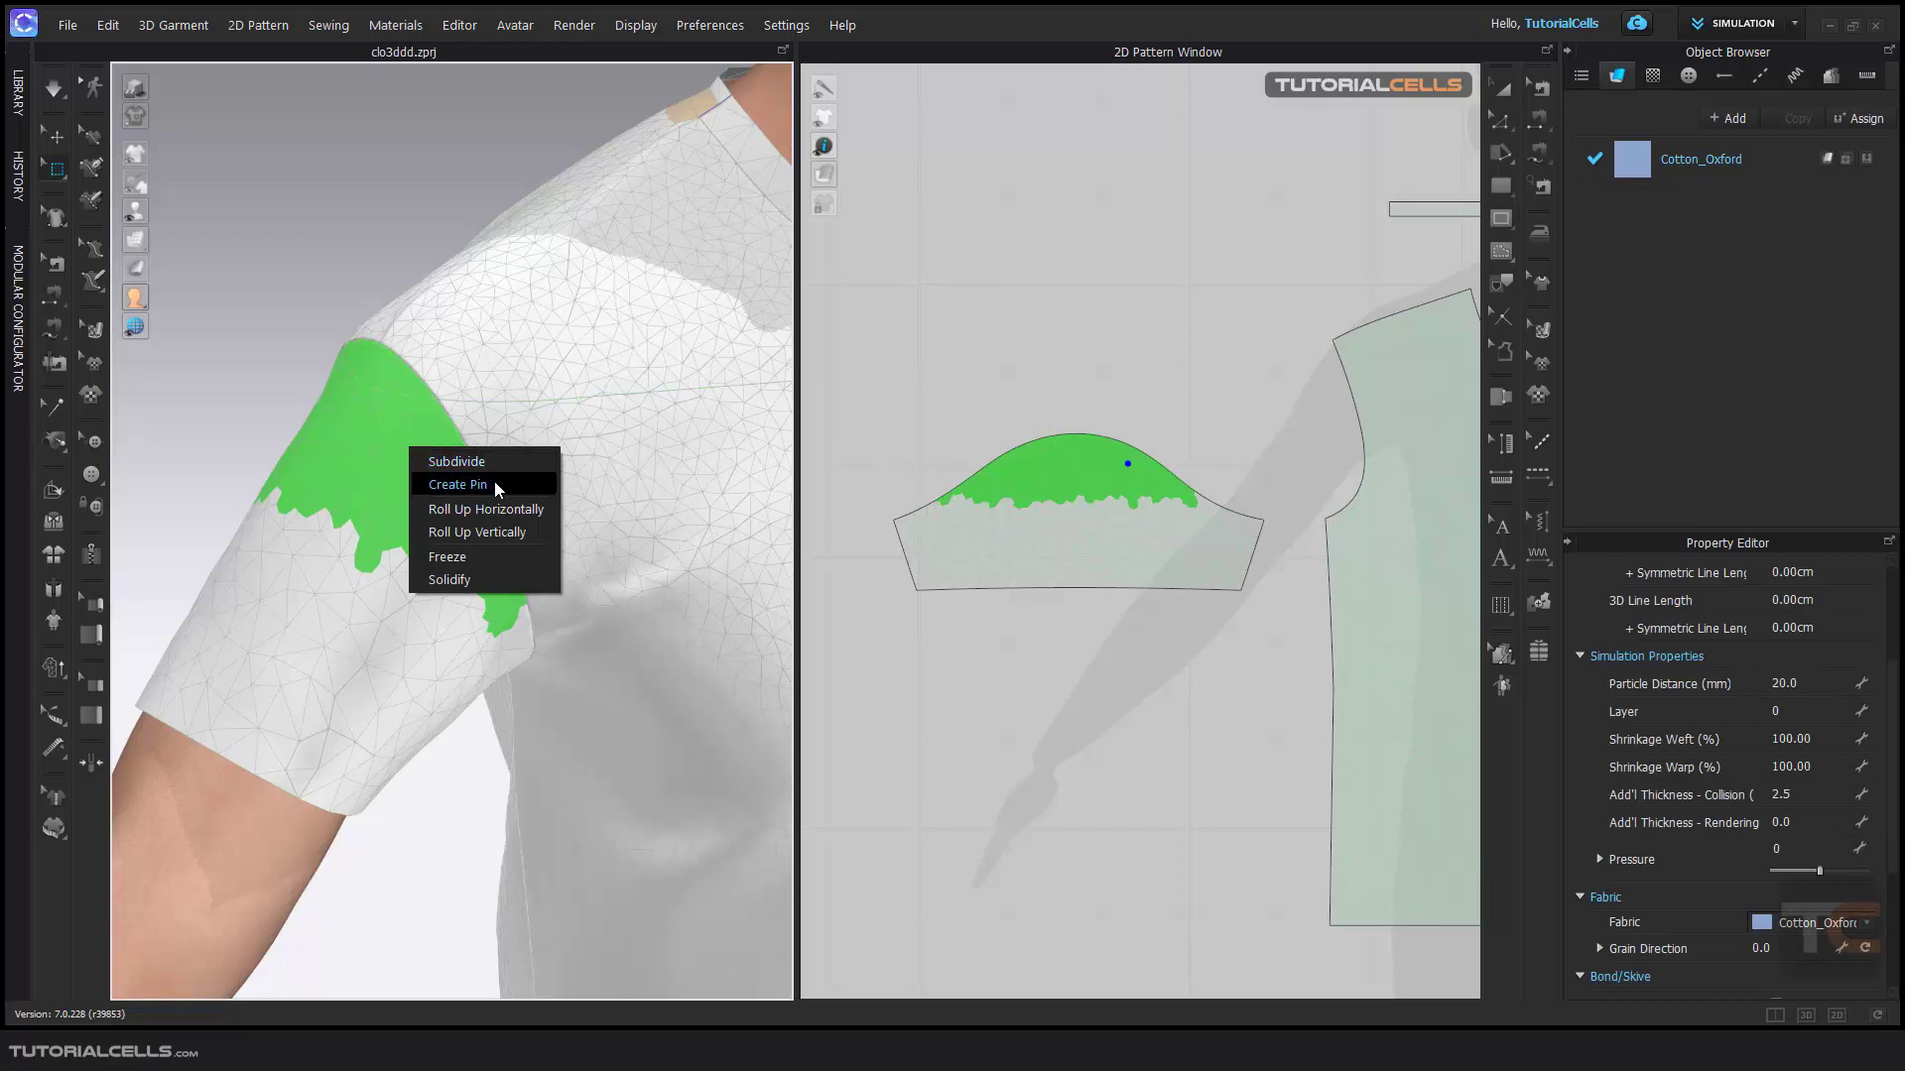
click(244, 284)
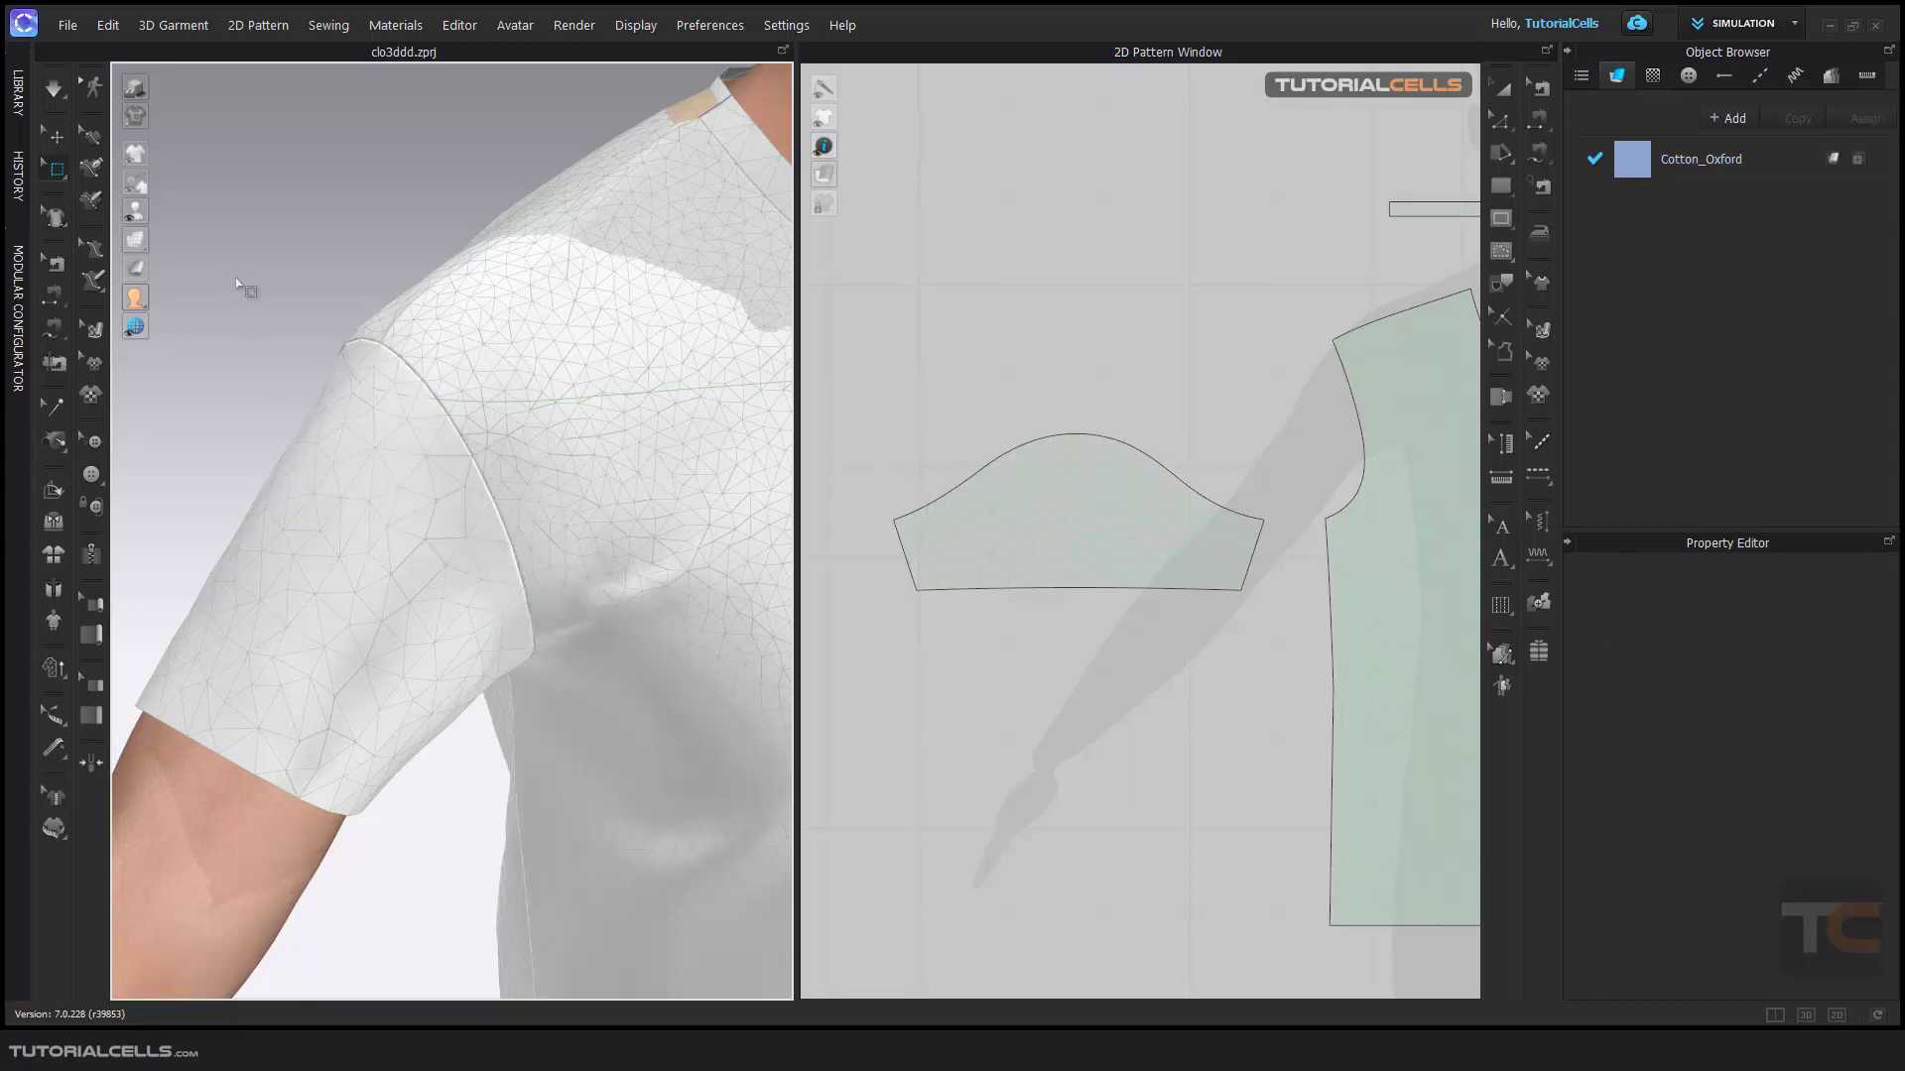
click(56, 171)
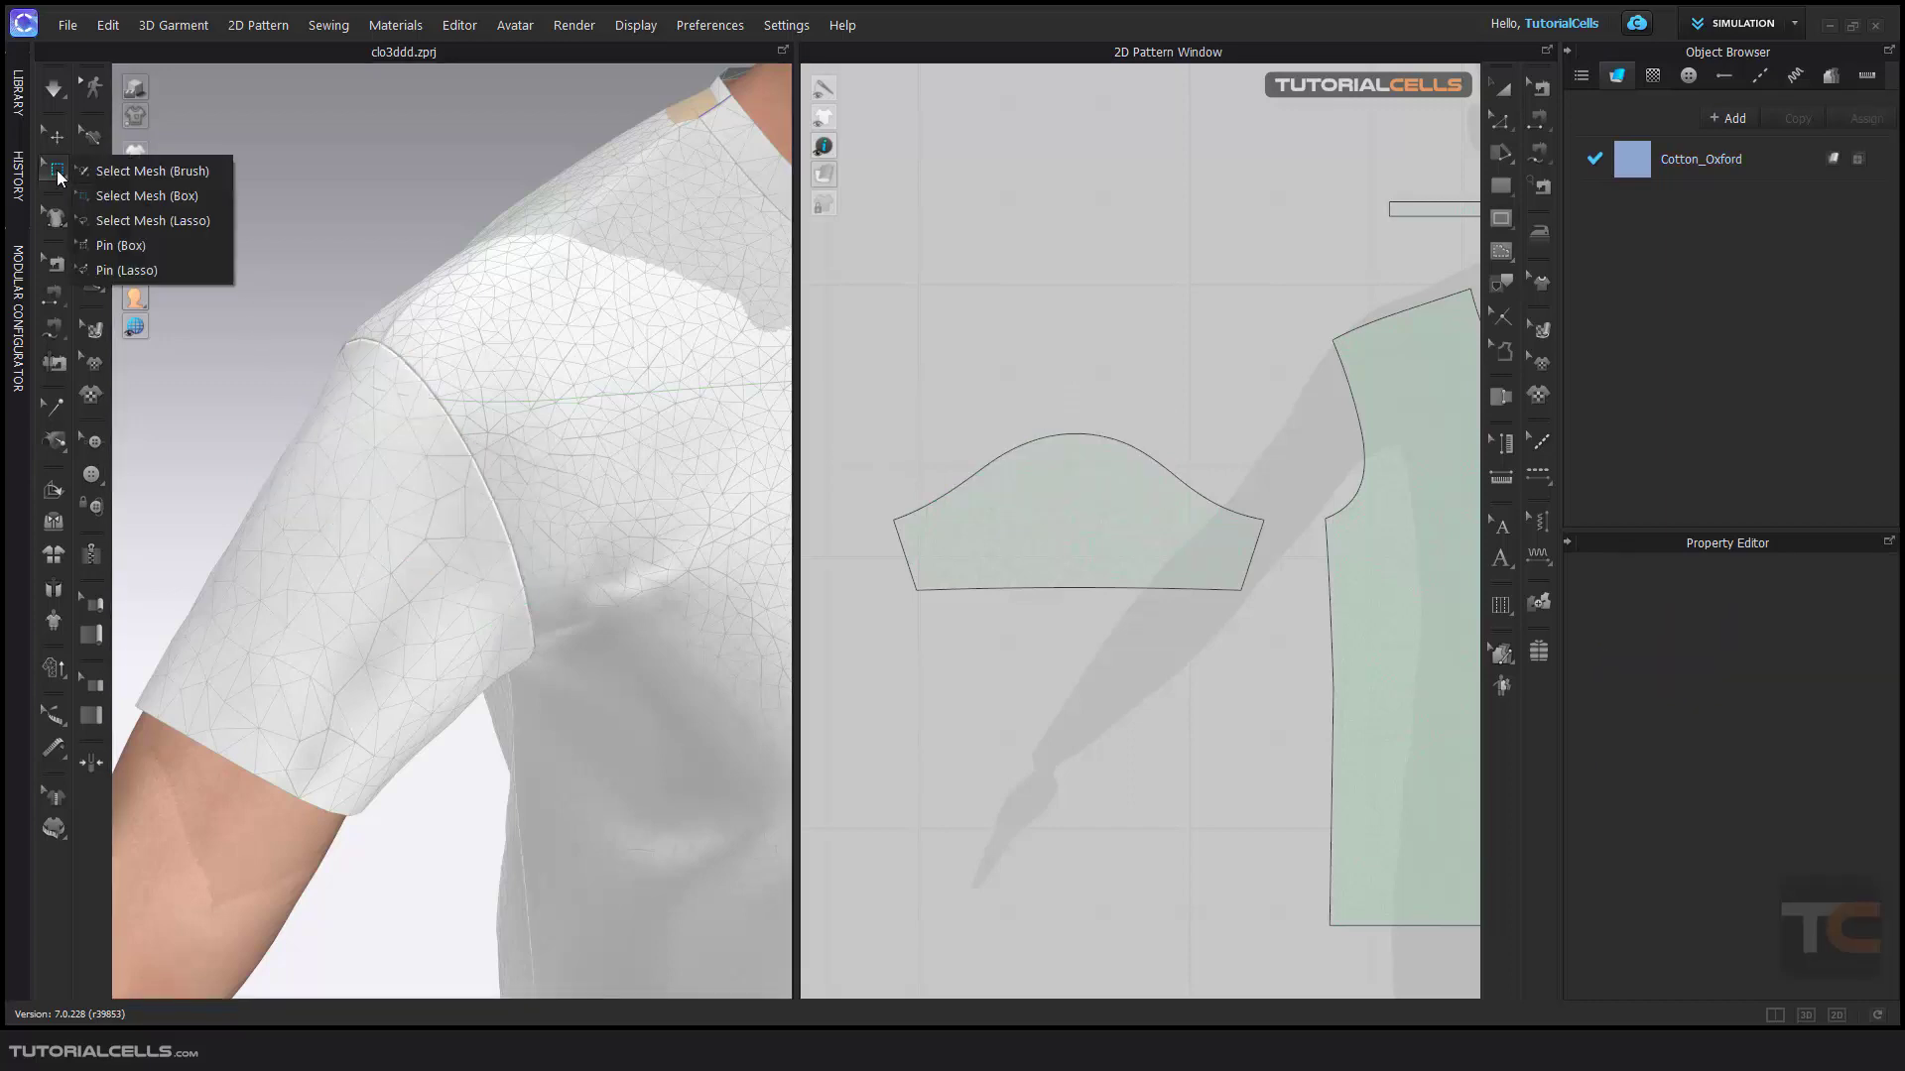
Box-pin the sleeve cap, start the simulation, and show the shirt with textured fabric
click(141, 247)
drag(310, 309, 464, 479)
scroll(507, 446, down, 2)
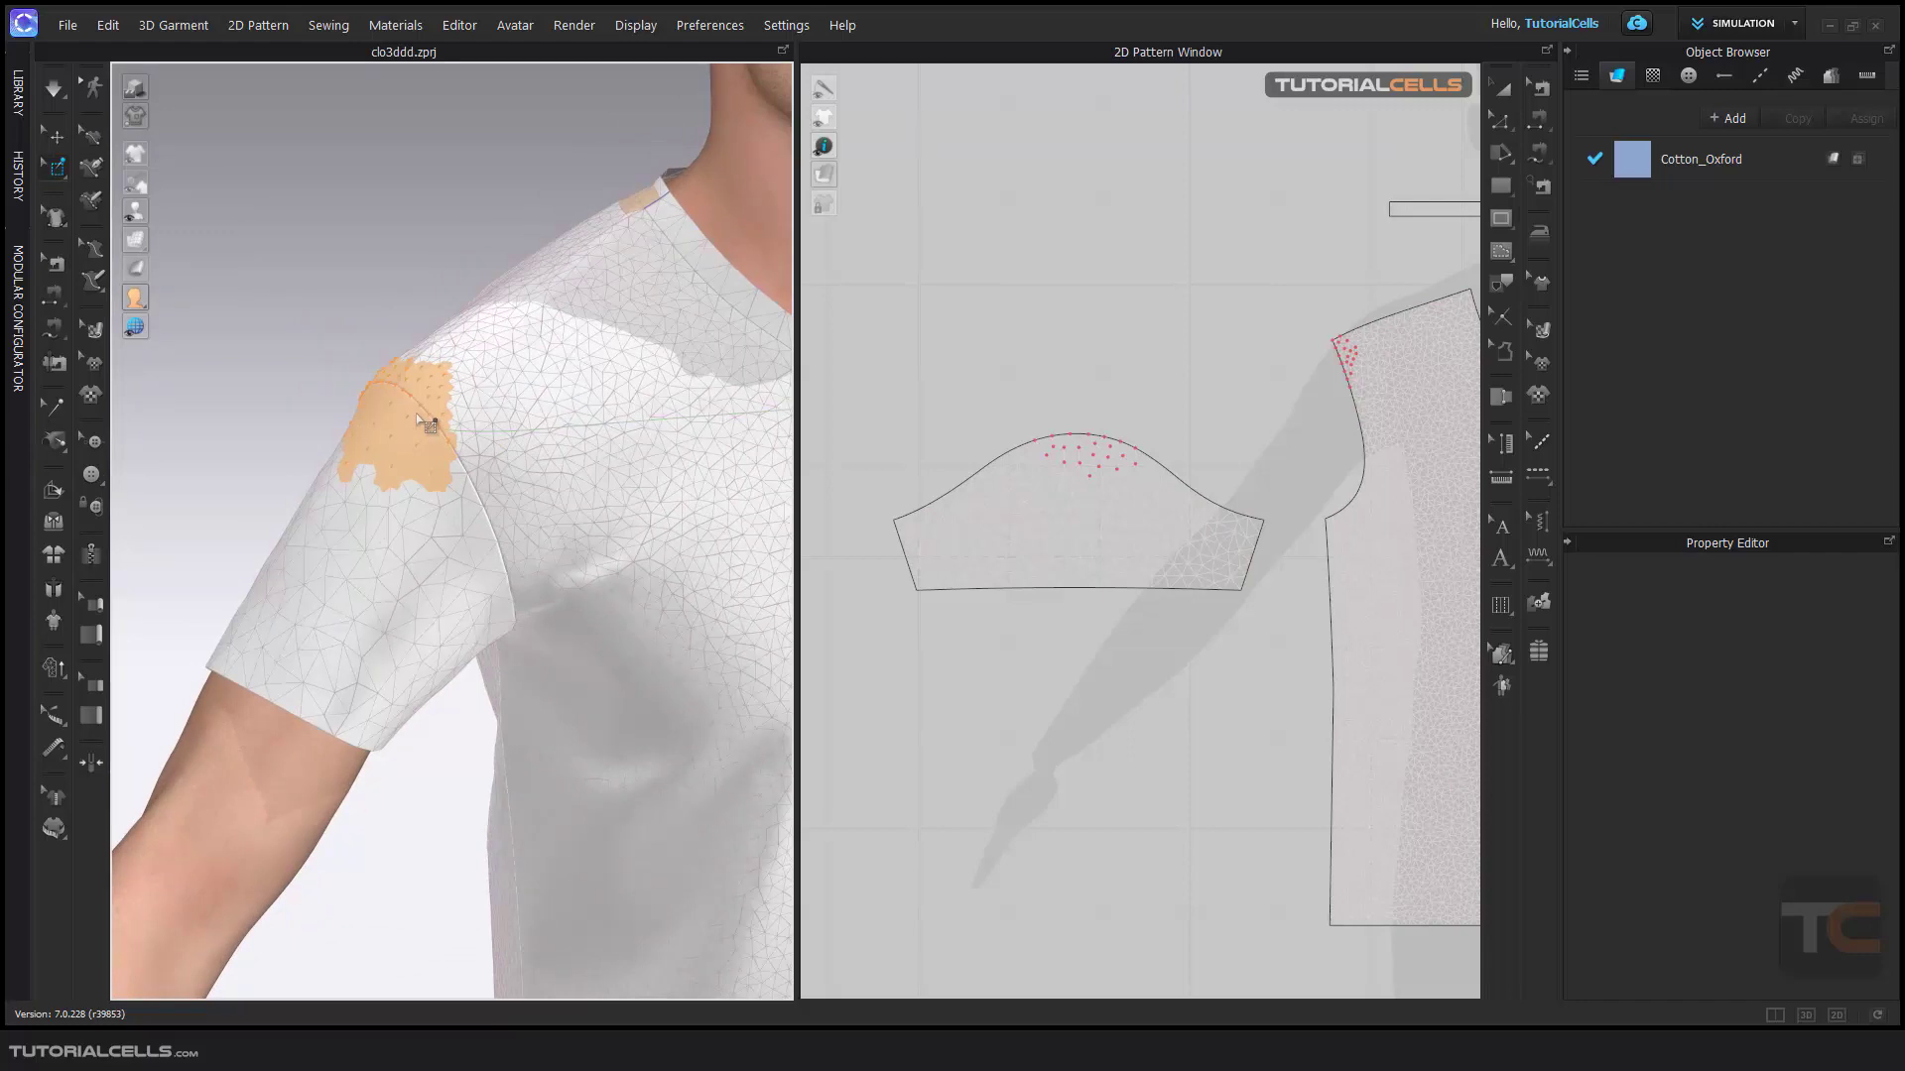
key(space)
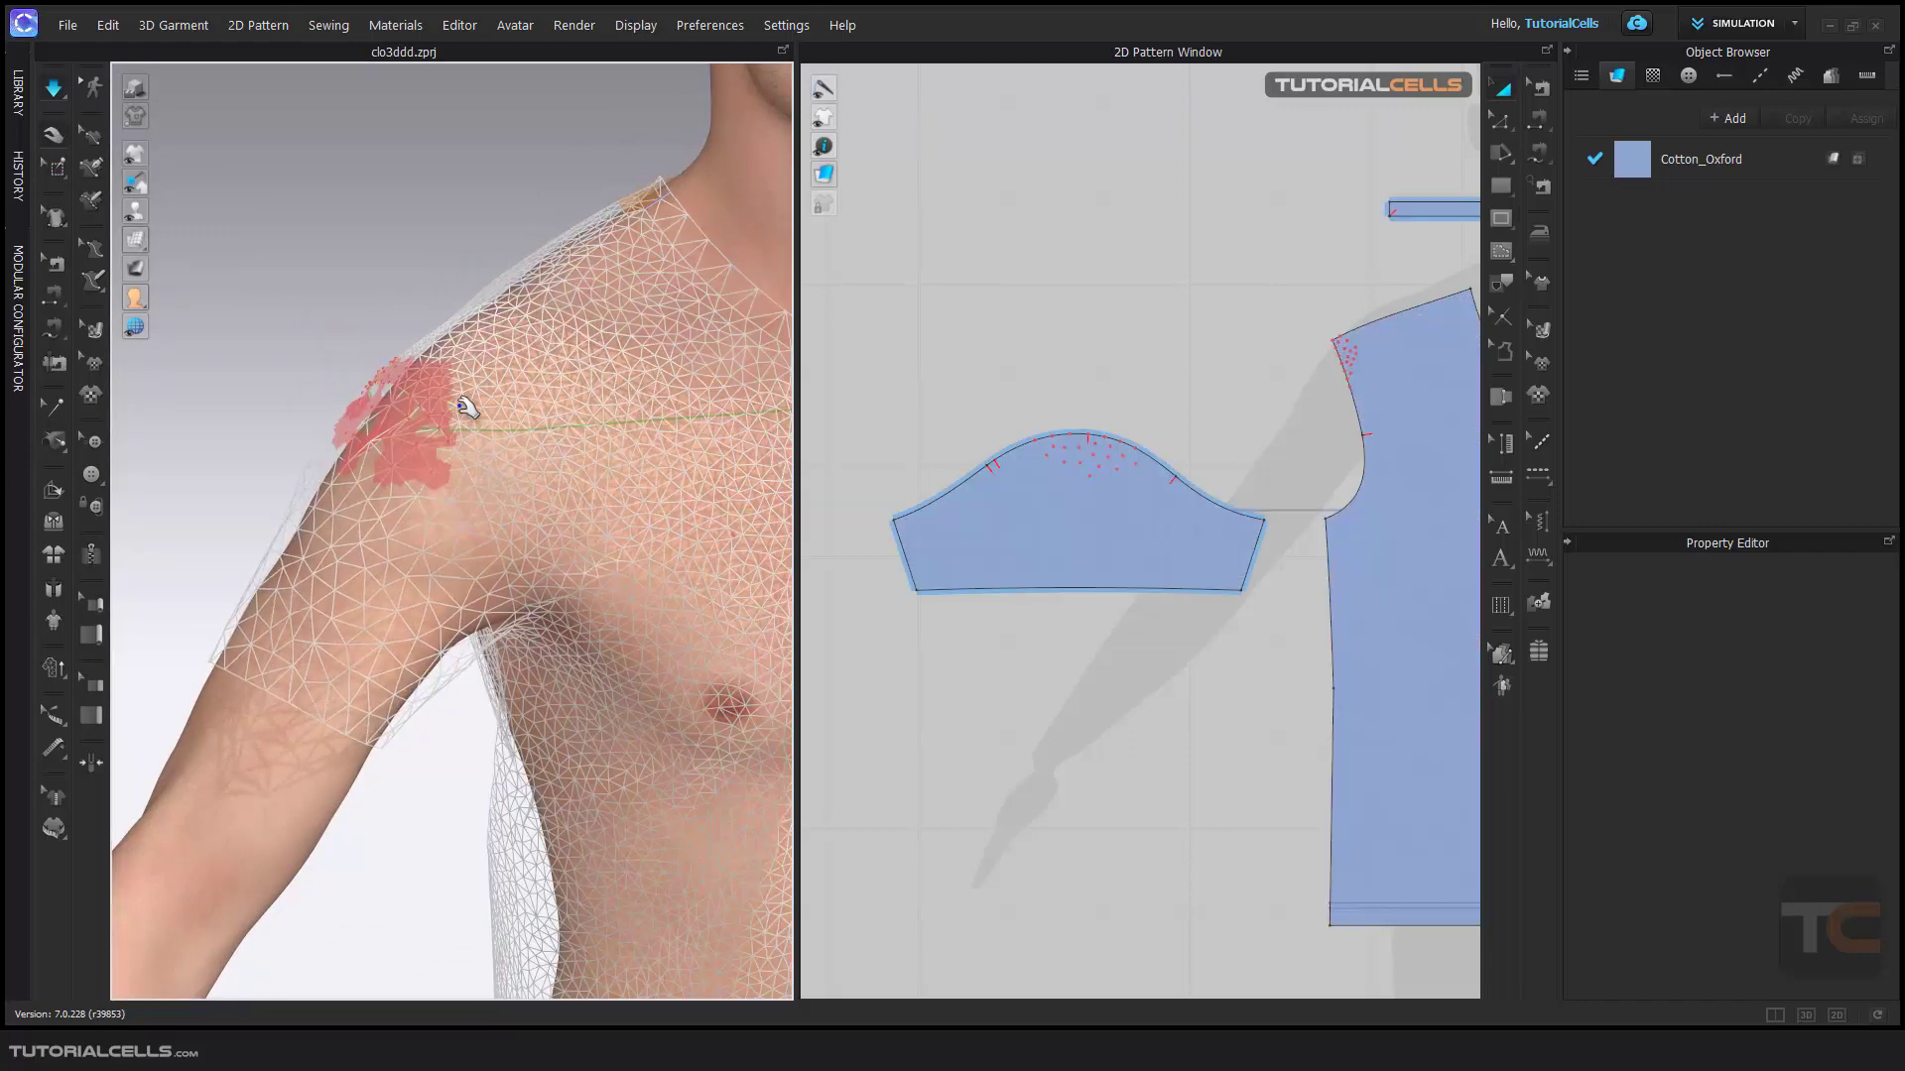
click(135, 239)
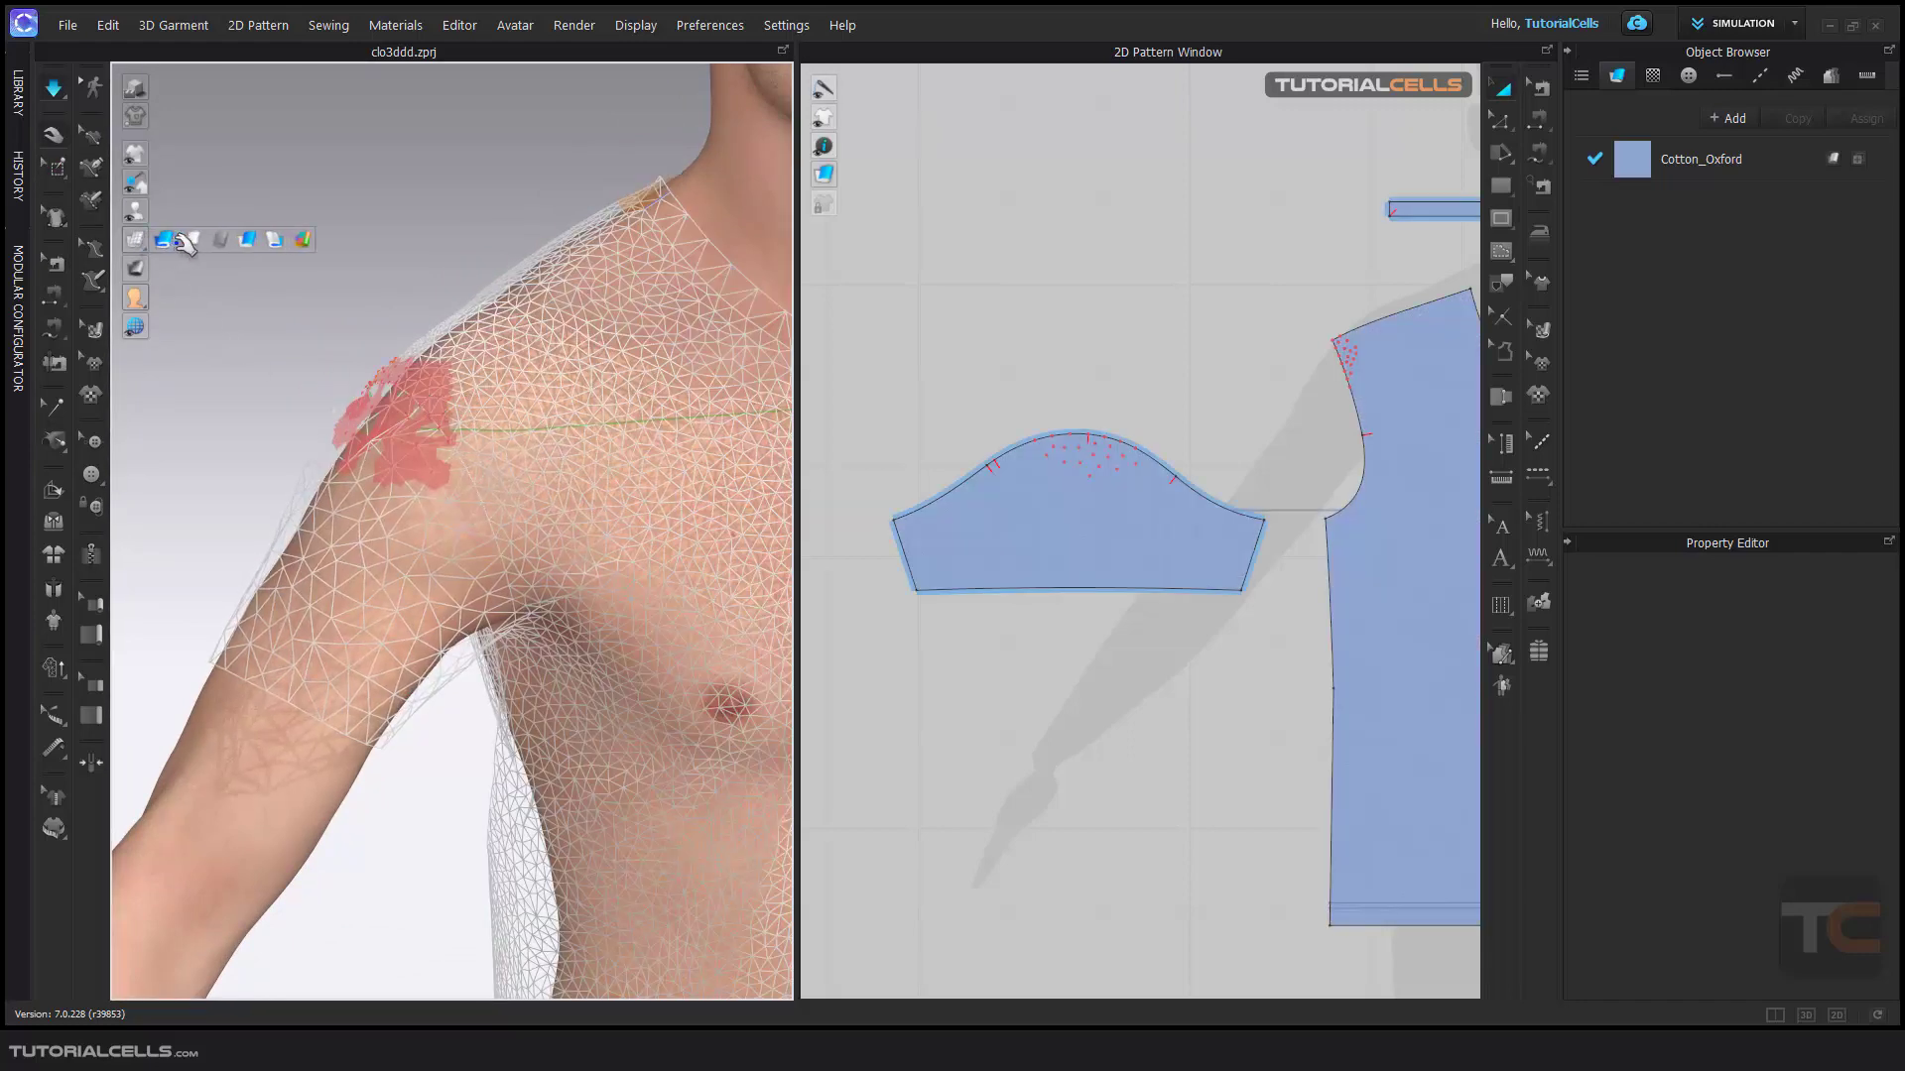
click(250, 240)
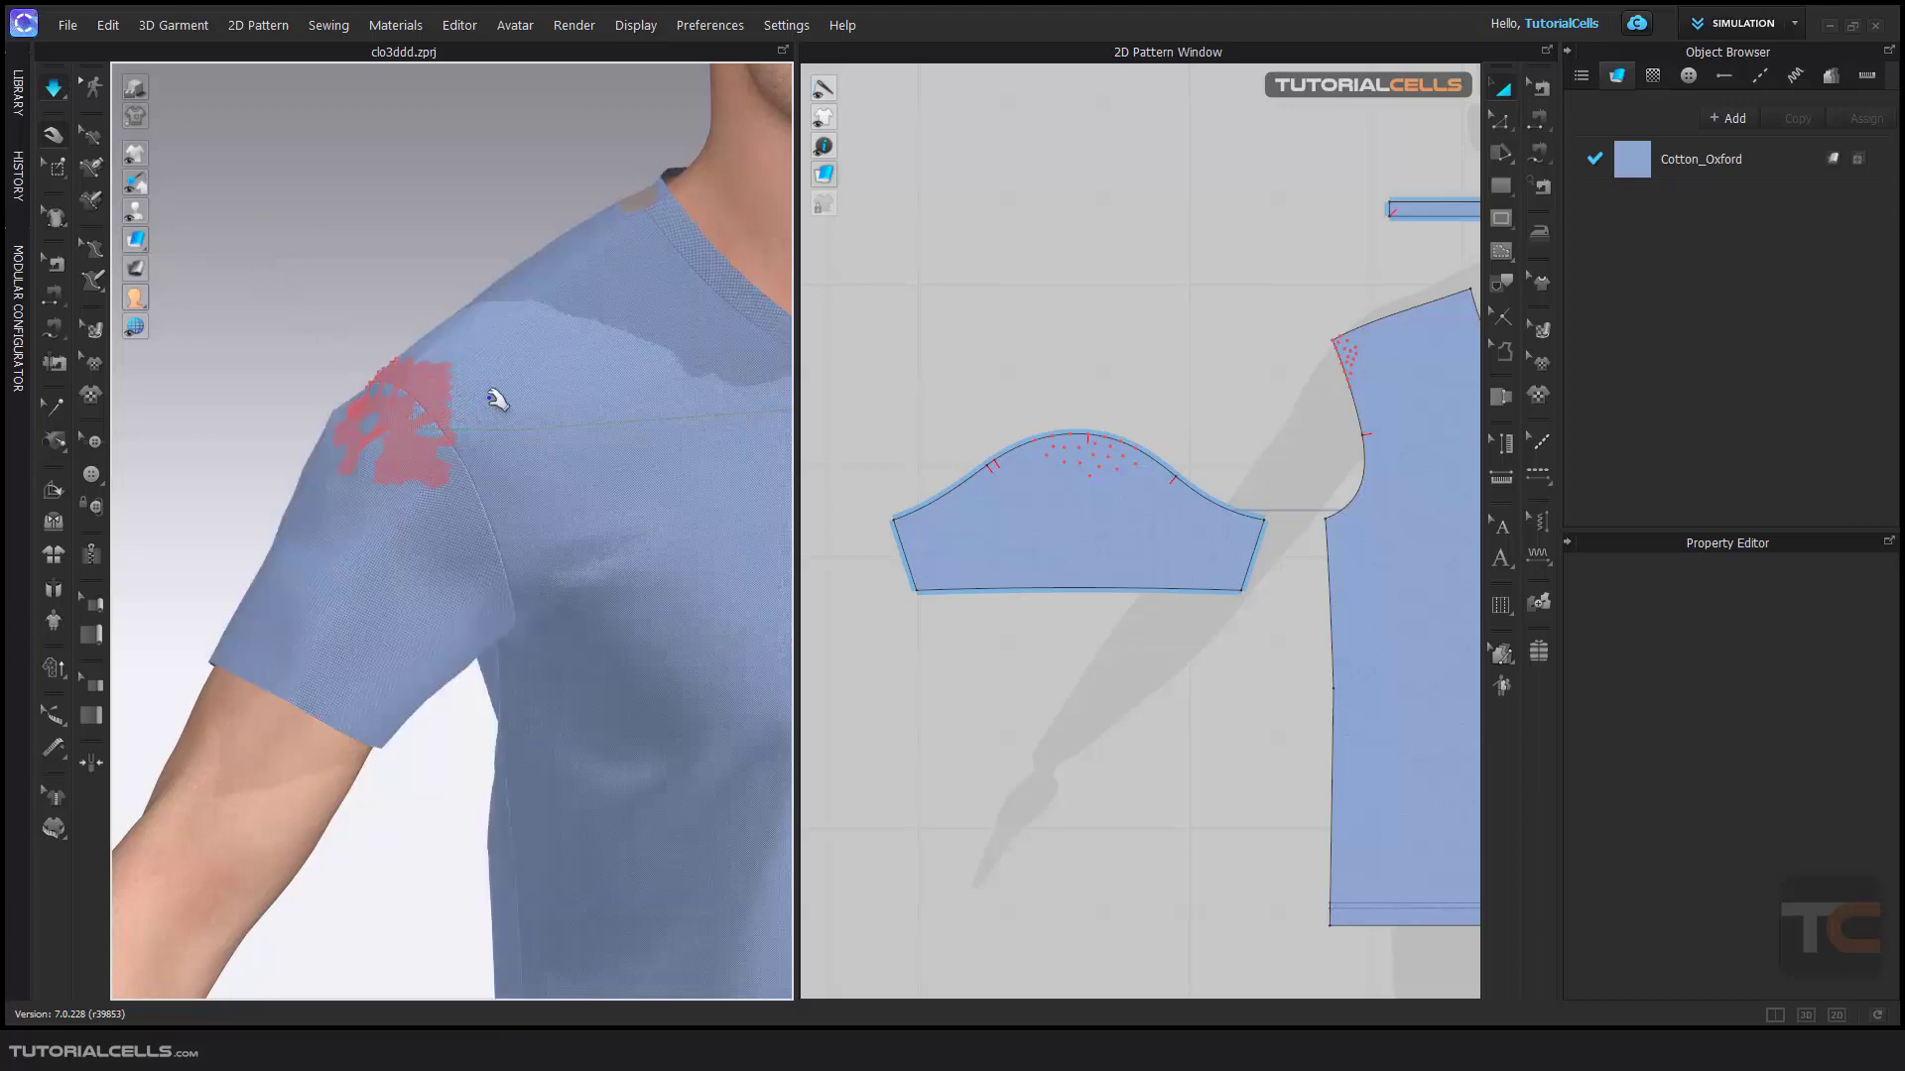
Drag the pinned shoulder patch around while simulating, then remove all pins
click(502, 350)
drag(503, 347, 503, 302)
drag(420, 361, 380, 375)
key(w)
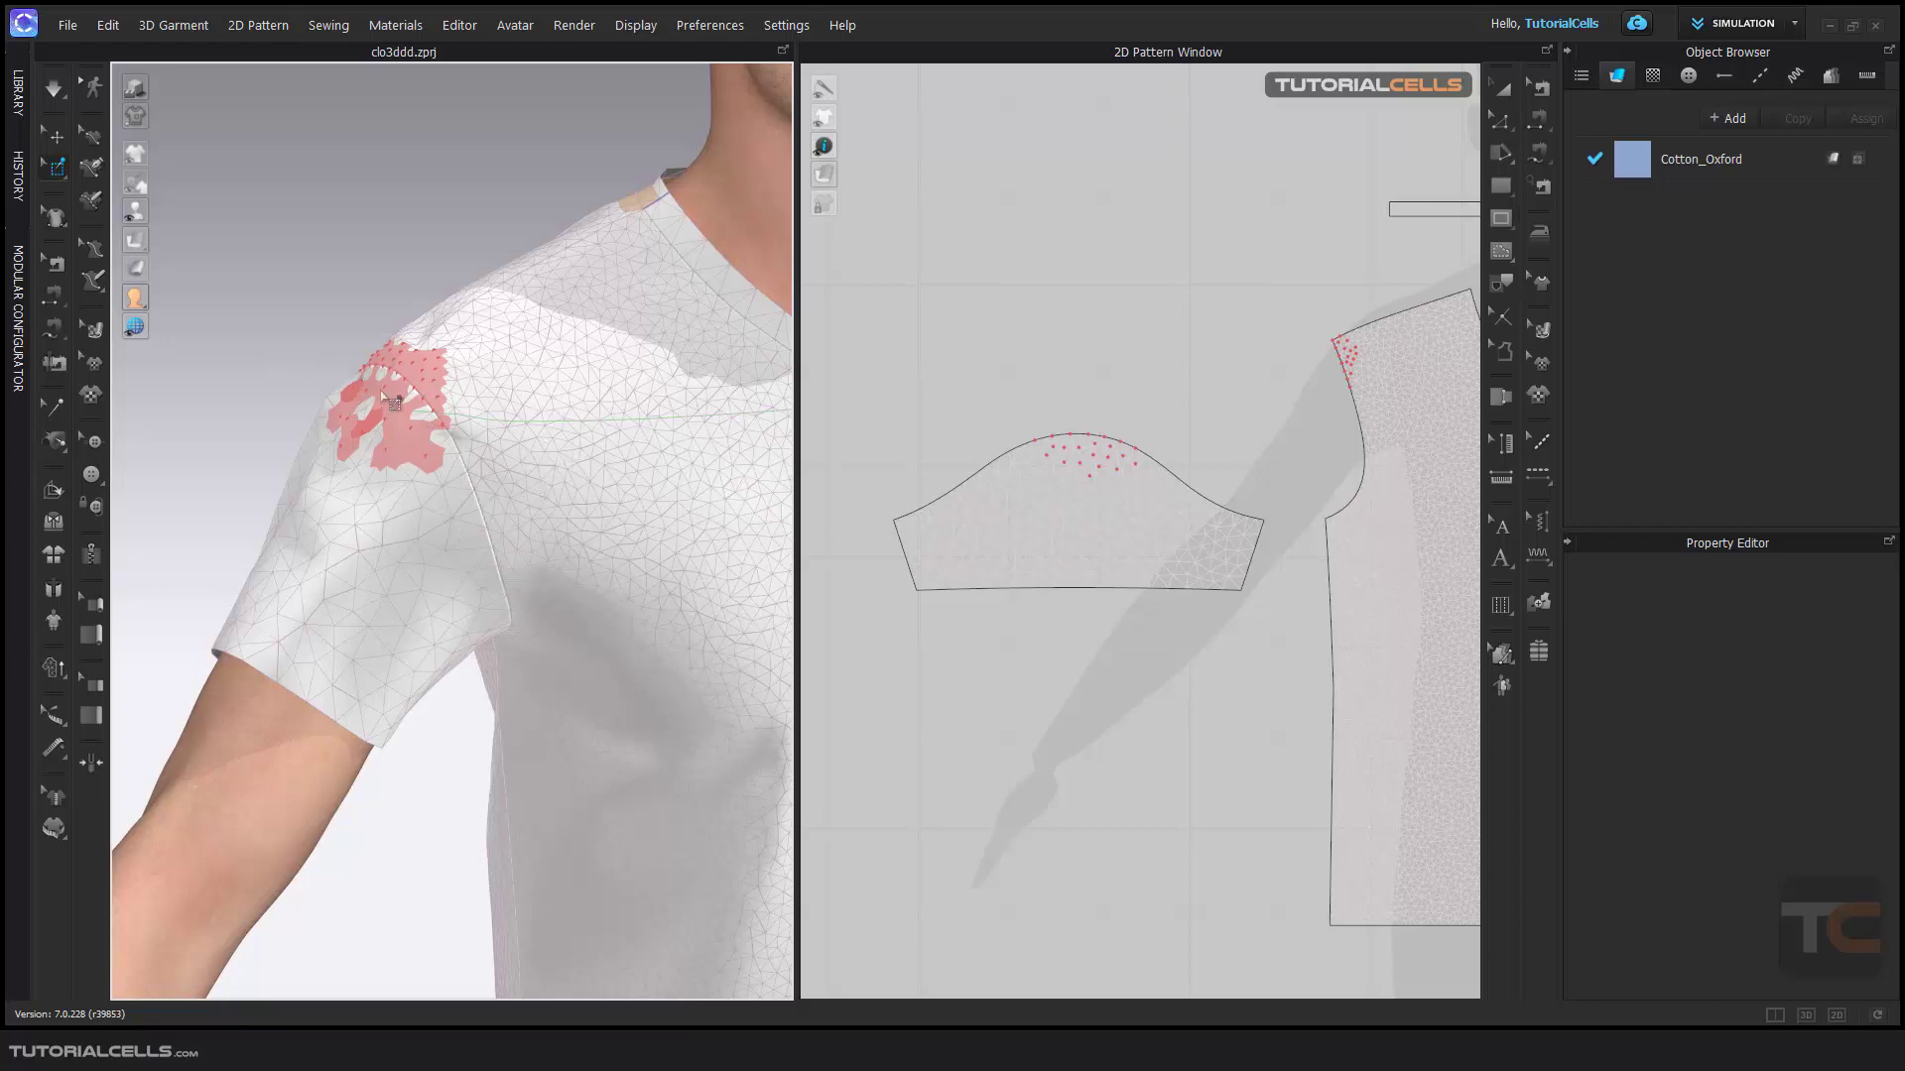
click(50, 135)
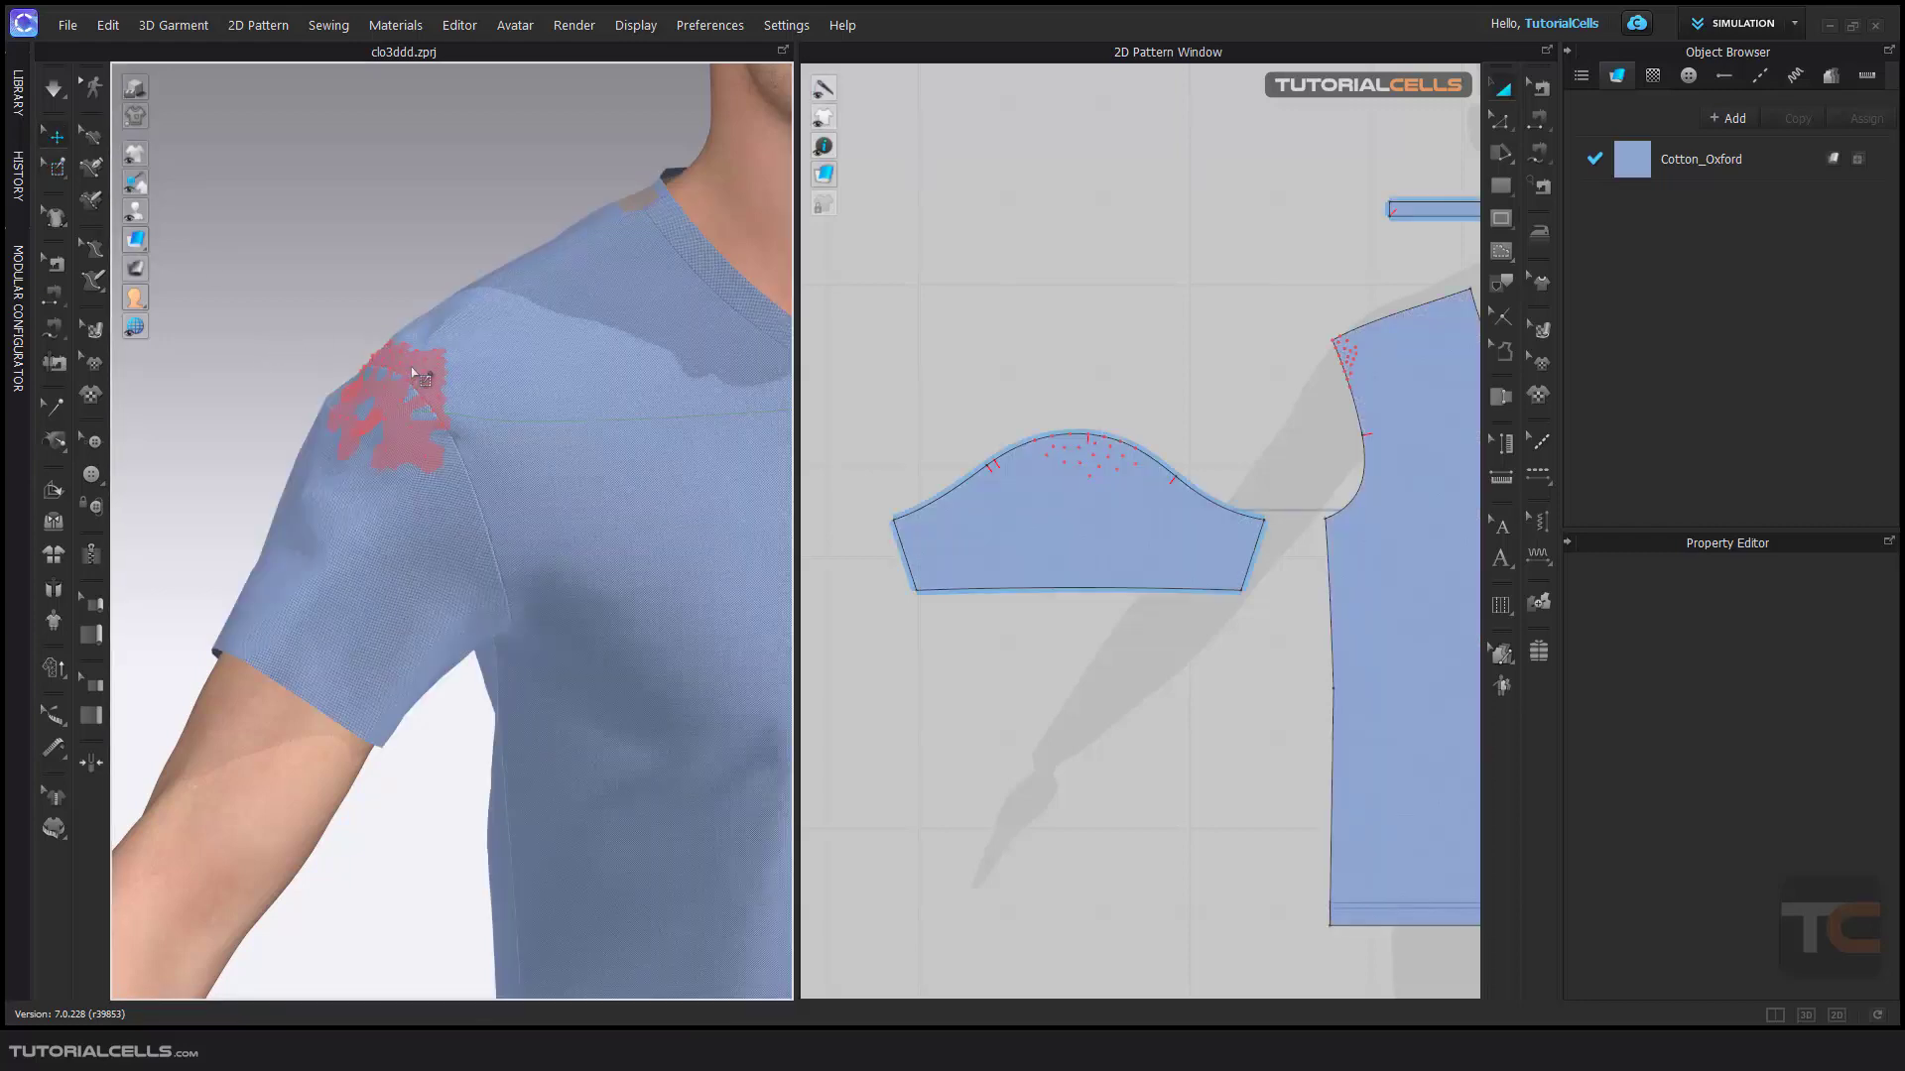
mouse_move(410, 359)
mouse_down()
mouse_move(374, 309)
mouse_move(391, 339)
mouse_up()
key(space)
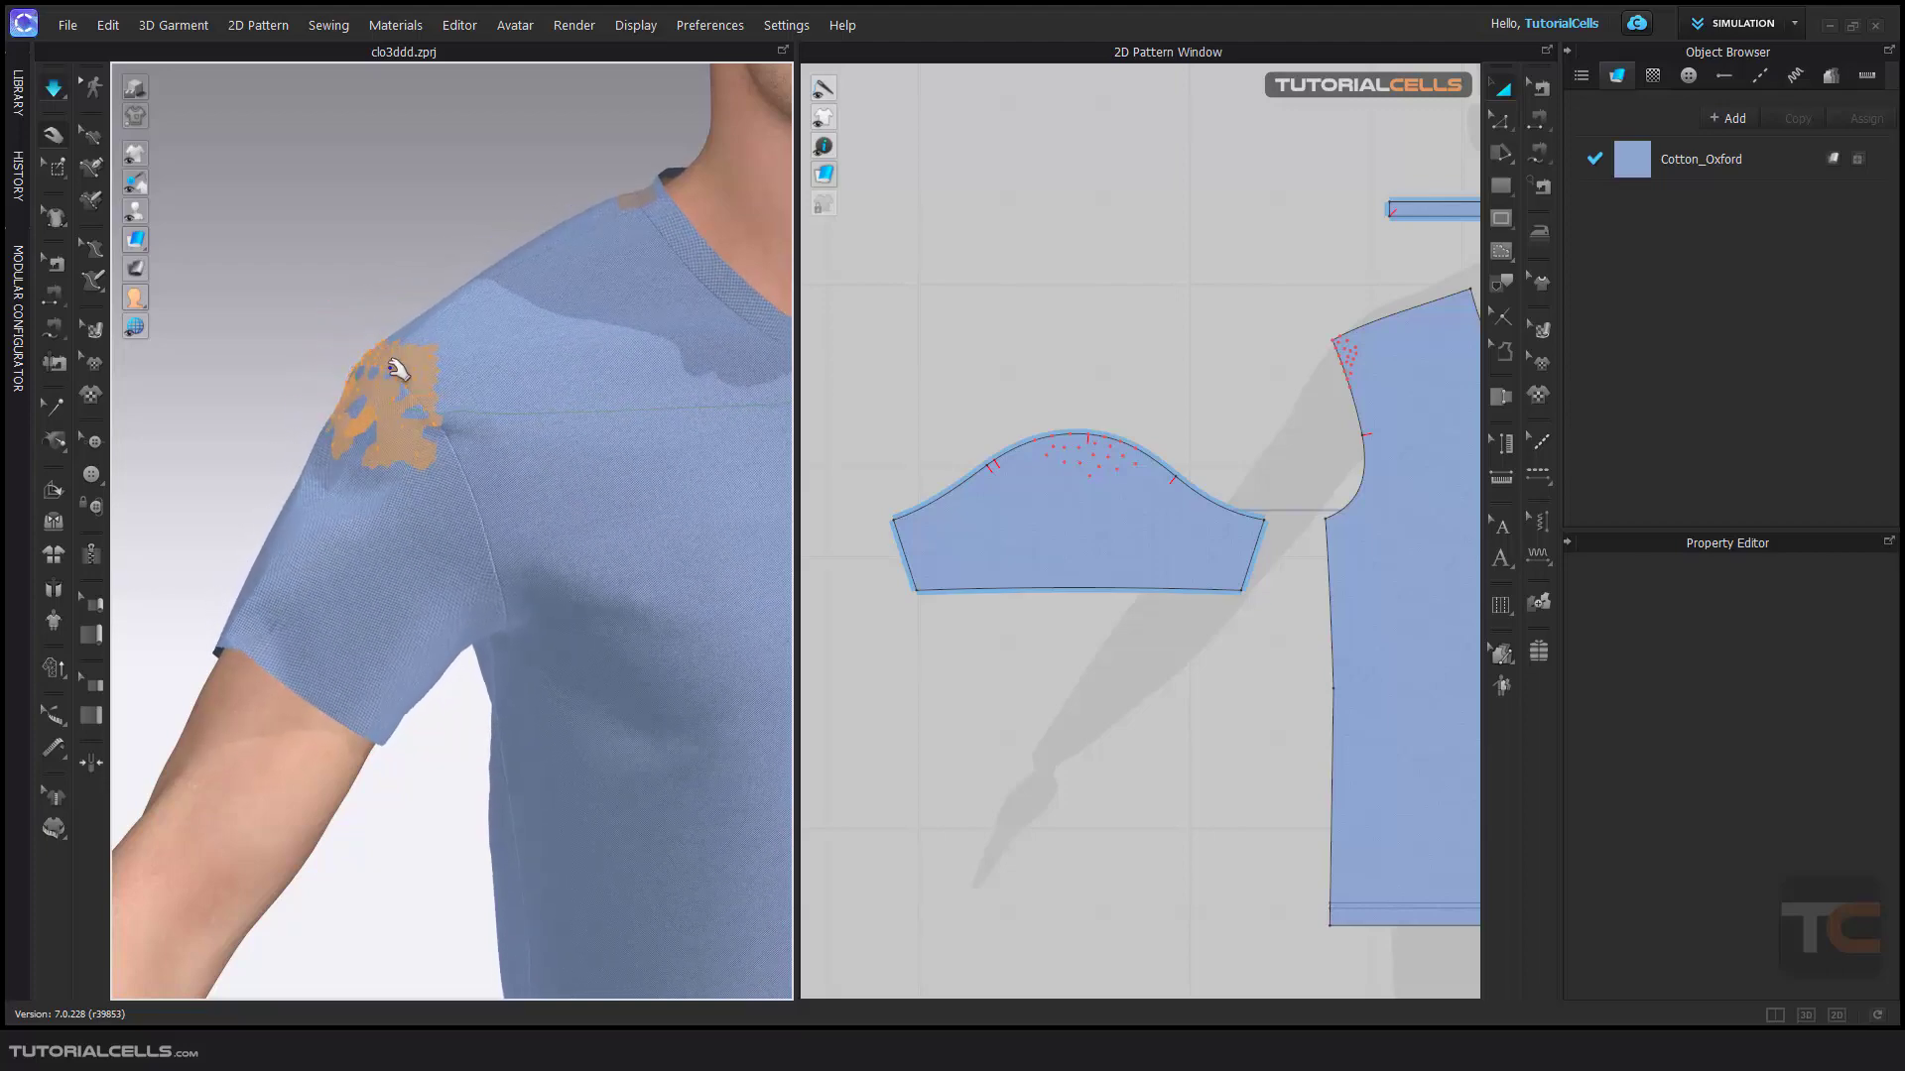
key(ctrl+w)
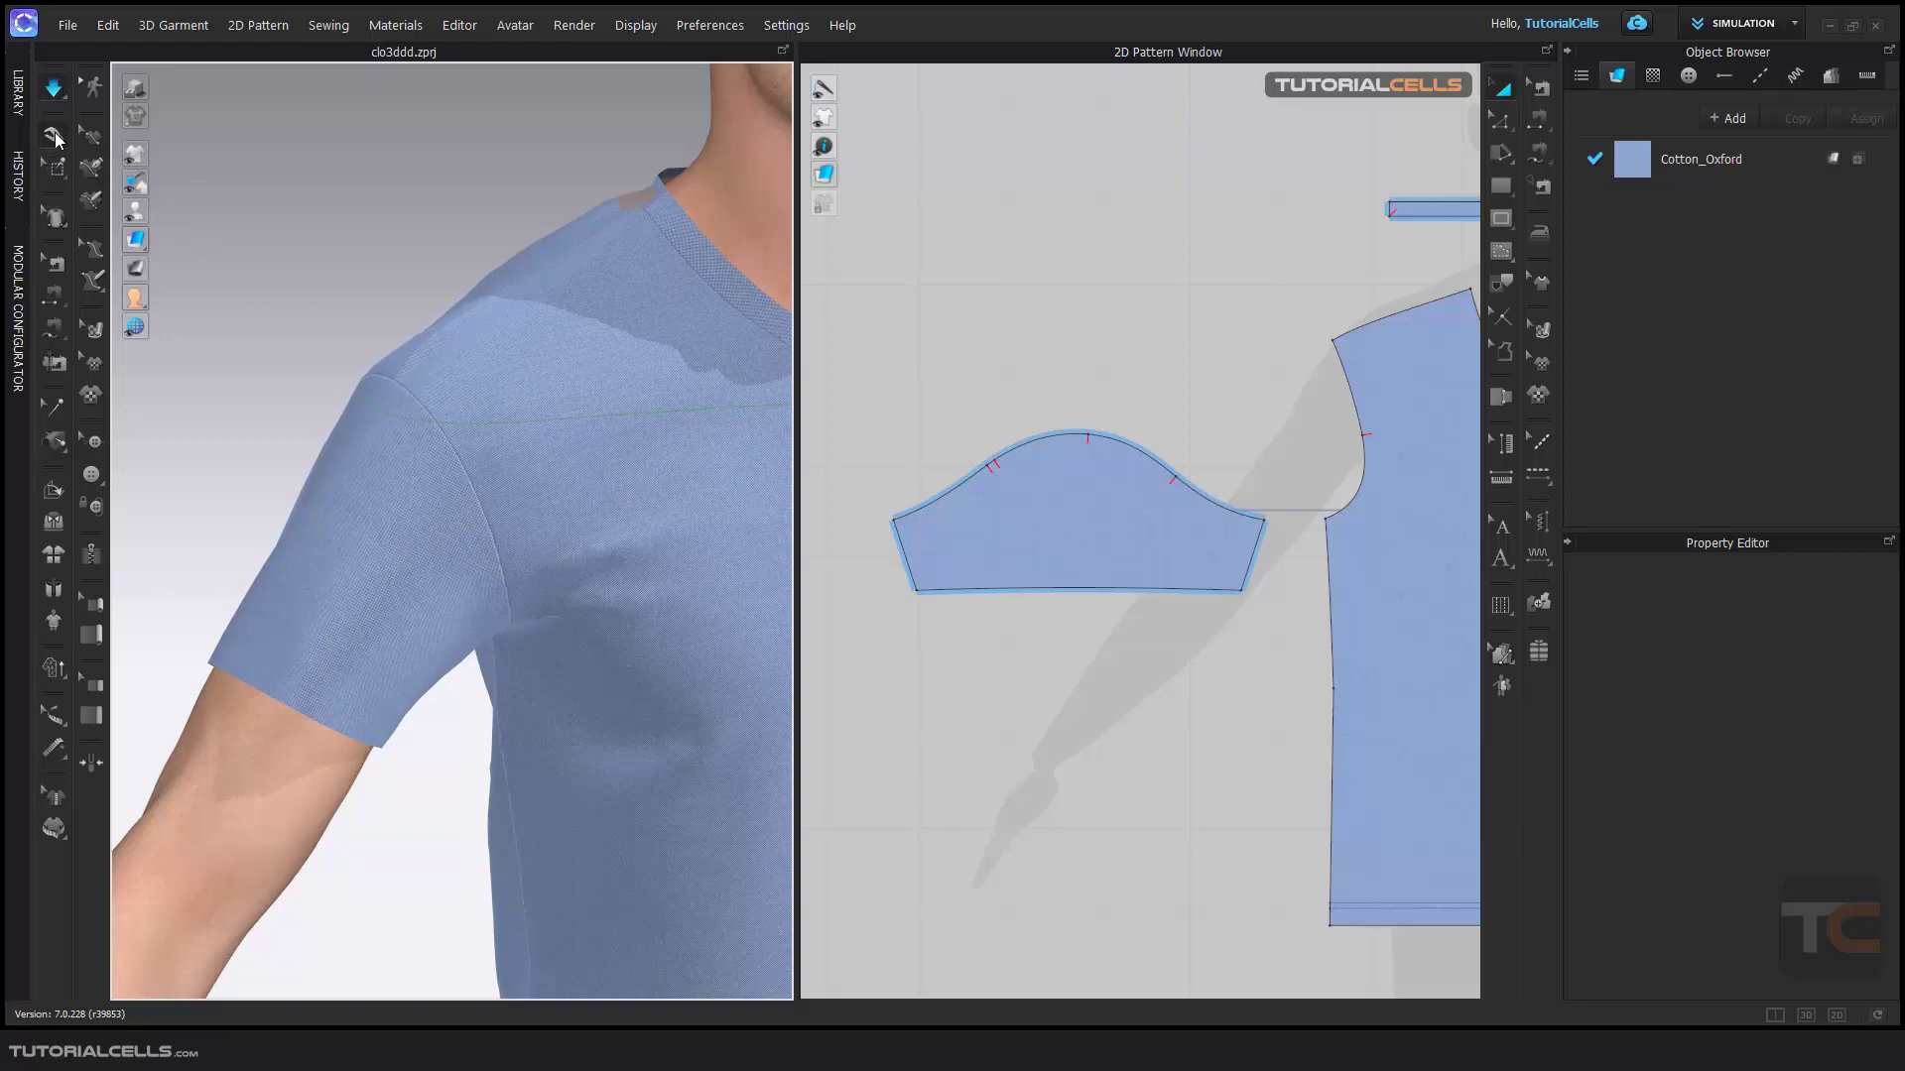
Pin the sleeve cap's mesh points with Pin (Lasso), then lasso them again to unpin
click(57, 176)
click(58, 164)
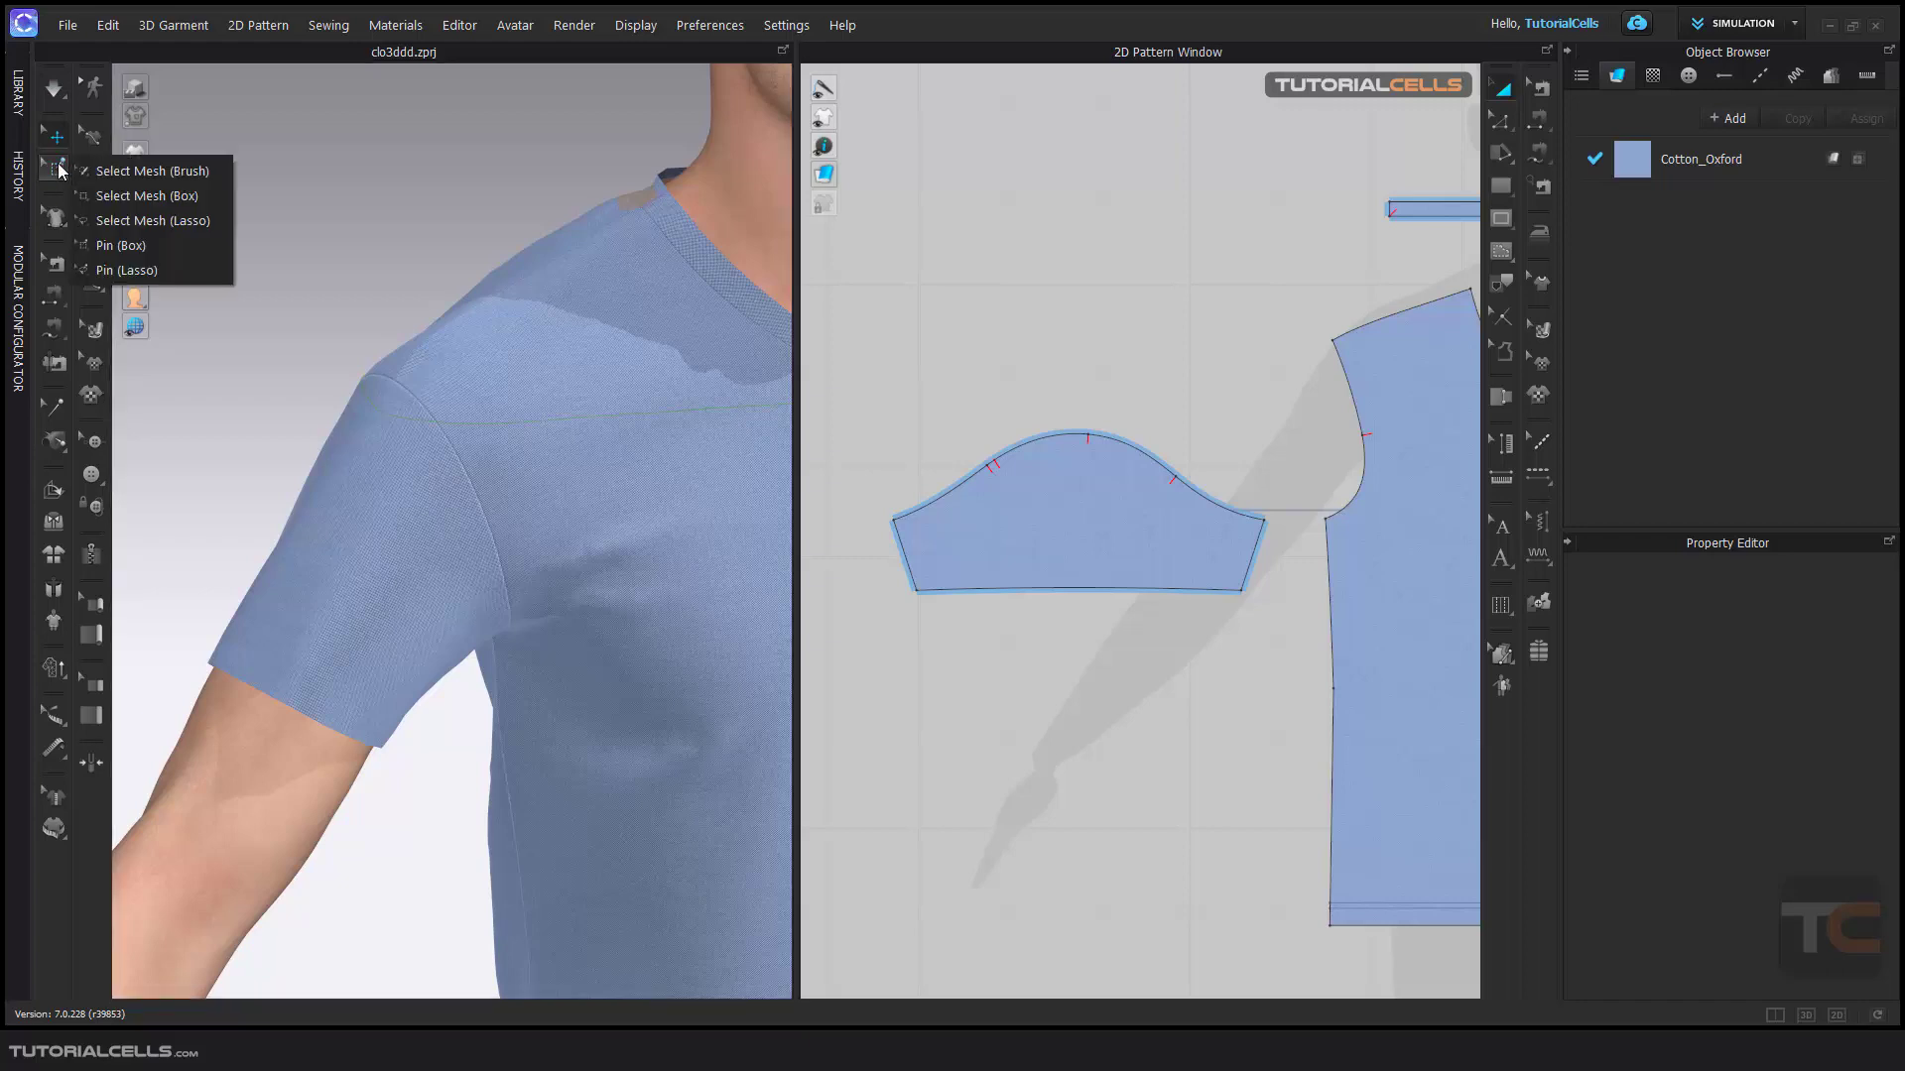
click(127, 270)
mouse_move(944, 437)
mouse_down()
mouse_move(1166, 503)
mouse_move(1114, 383)
mouse_move(916, 443)
mouse_move(1183, 510)
mouse_move(1166, 383)
mouse_move(1056, 363)
mouse_up()
mouse_move(955, 401)
mouse_down()
mouse_move(1011, 490)
mouse_move(1177, 404)
mouse_move(958, 402)
mouse_up()
mouse_move(922, 631)
mouse_down()
mouse_move(936, 646)
mouse_move(932, 545)
mouse_move(978, 596)
mouse_move(924, 640)
mouse_move(953, 552)
mouse_move(921, 641)
mouse_move(944, 637)
mouse_move(1003, 540)
mouse_move(910, 627)
mouse_up()
mouse_move(923, 452)
mouse_down()
mouse_move(1199, 510)
mouse_move(961, 480)
mouse_up()
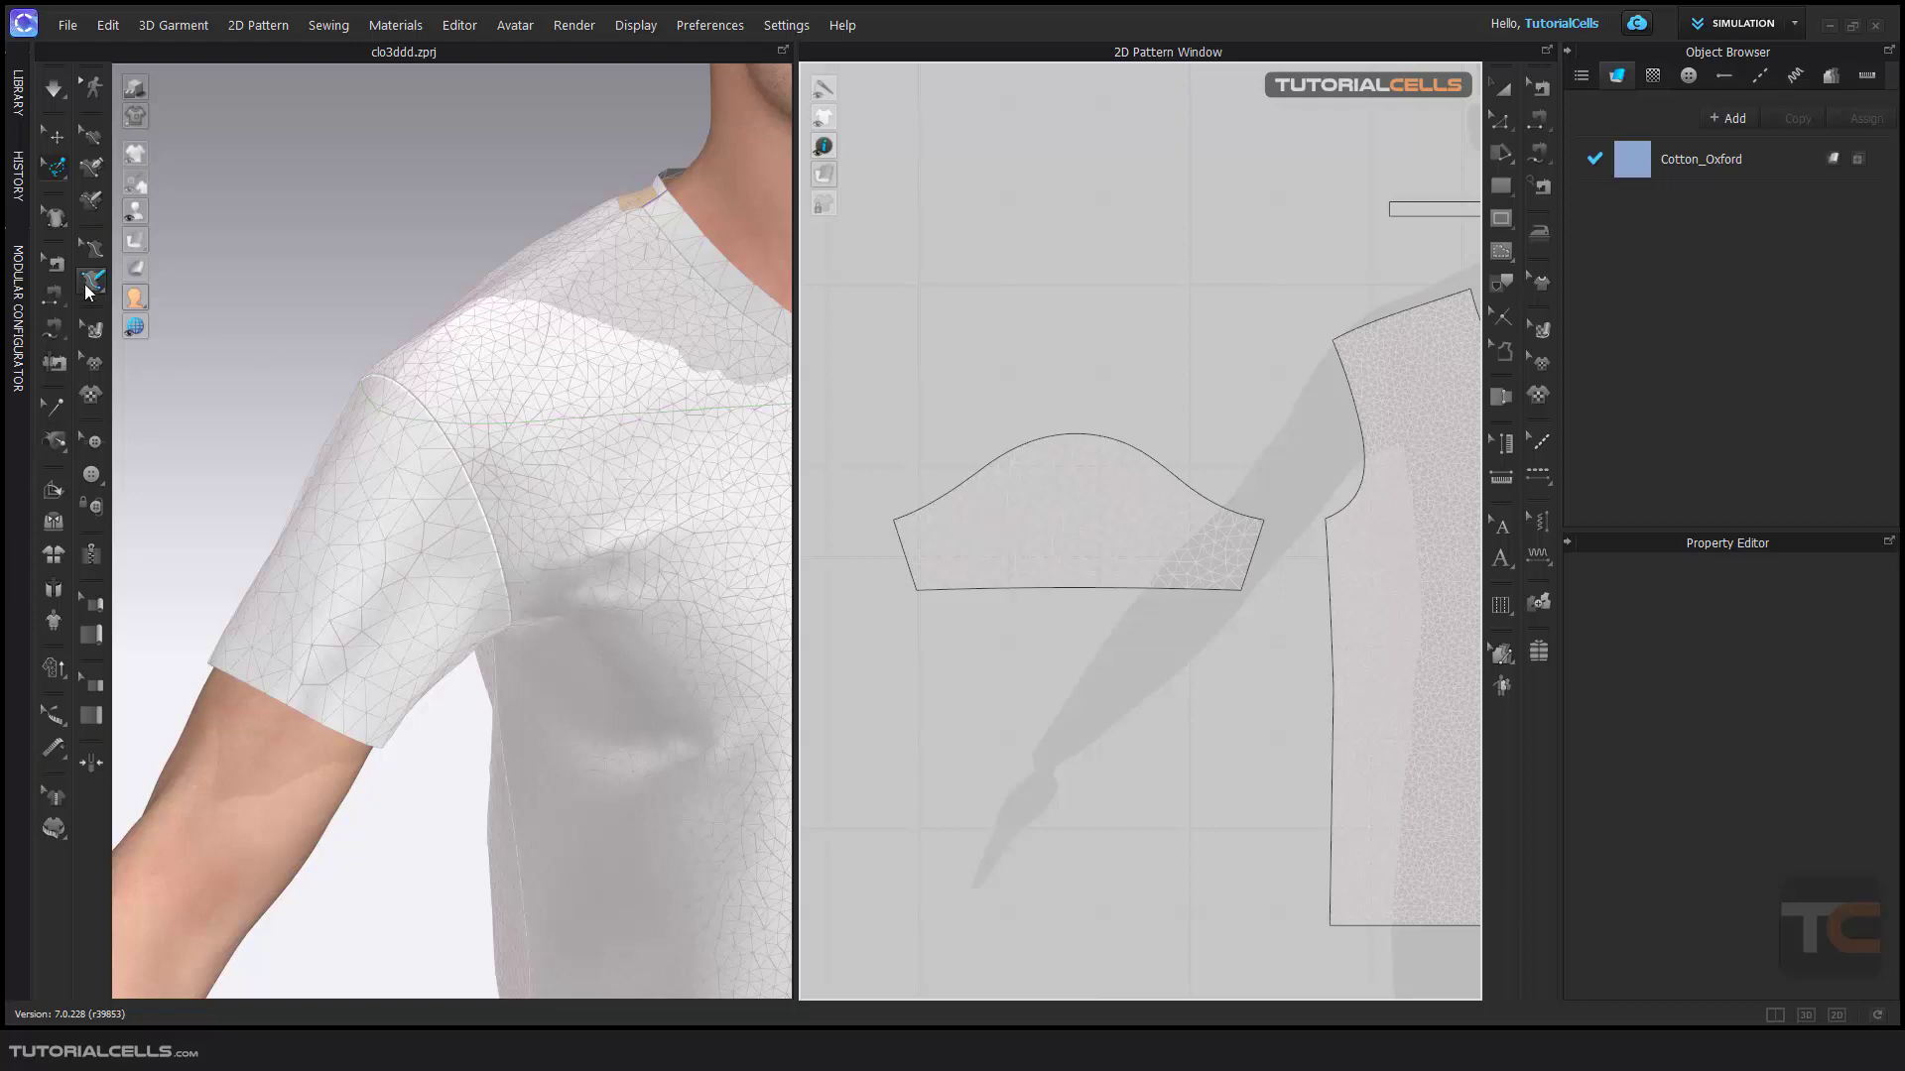
click(56, 176)
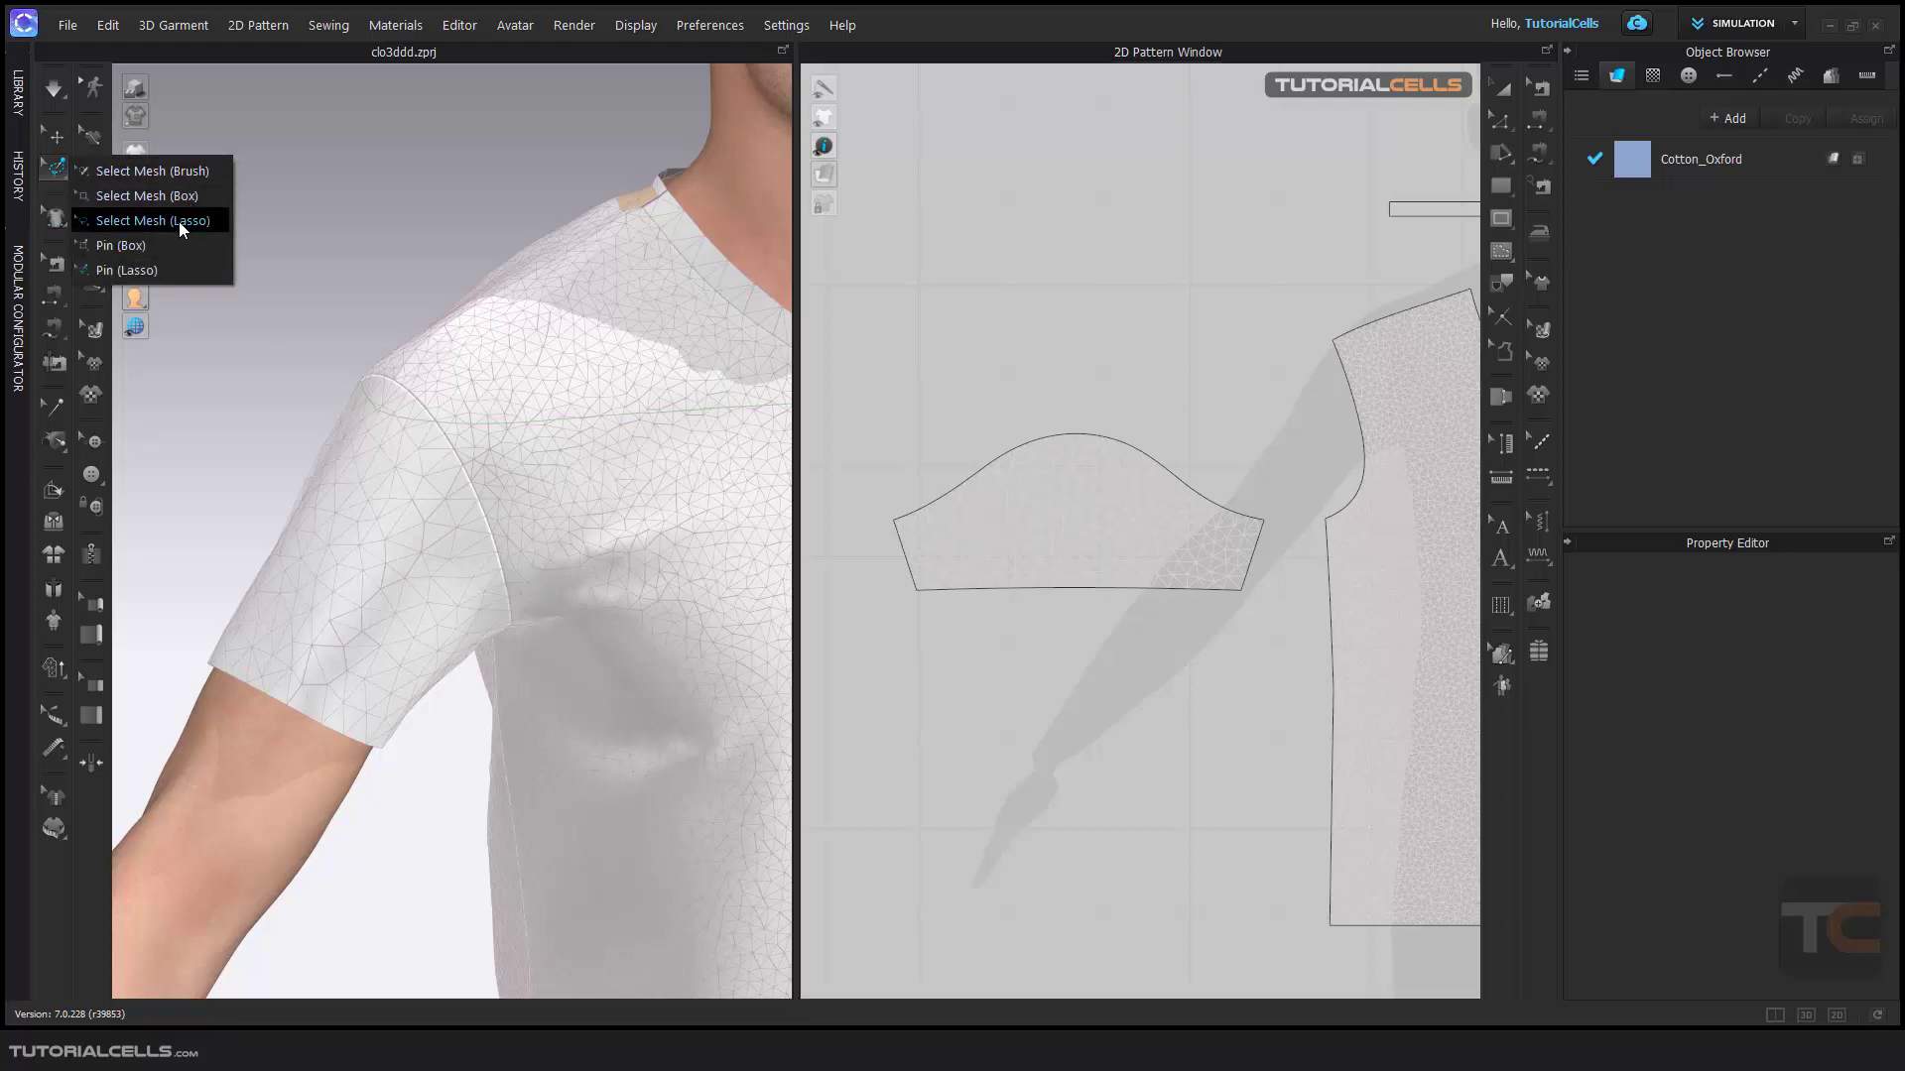
Box-select the sleeve's upper-half mesh, deselect it, then switch to Select Mesh (Brush)
click(149, 196)
drag(871, 400, 1226, 528)
right_click(1119, 488)
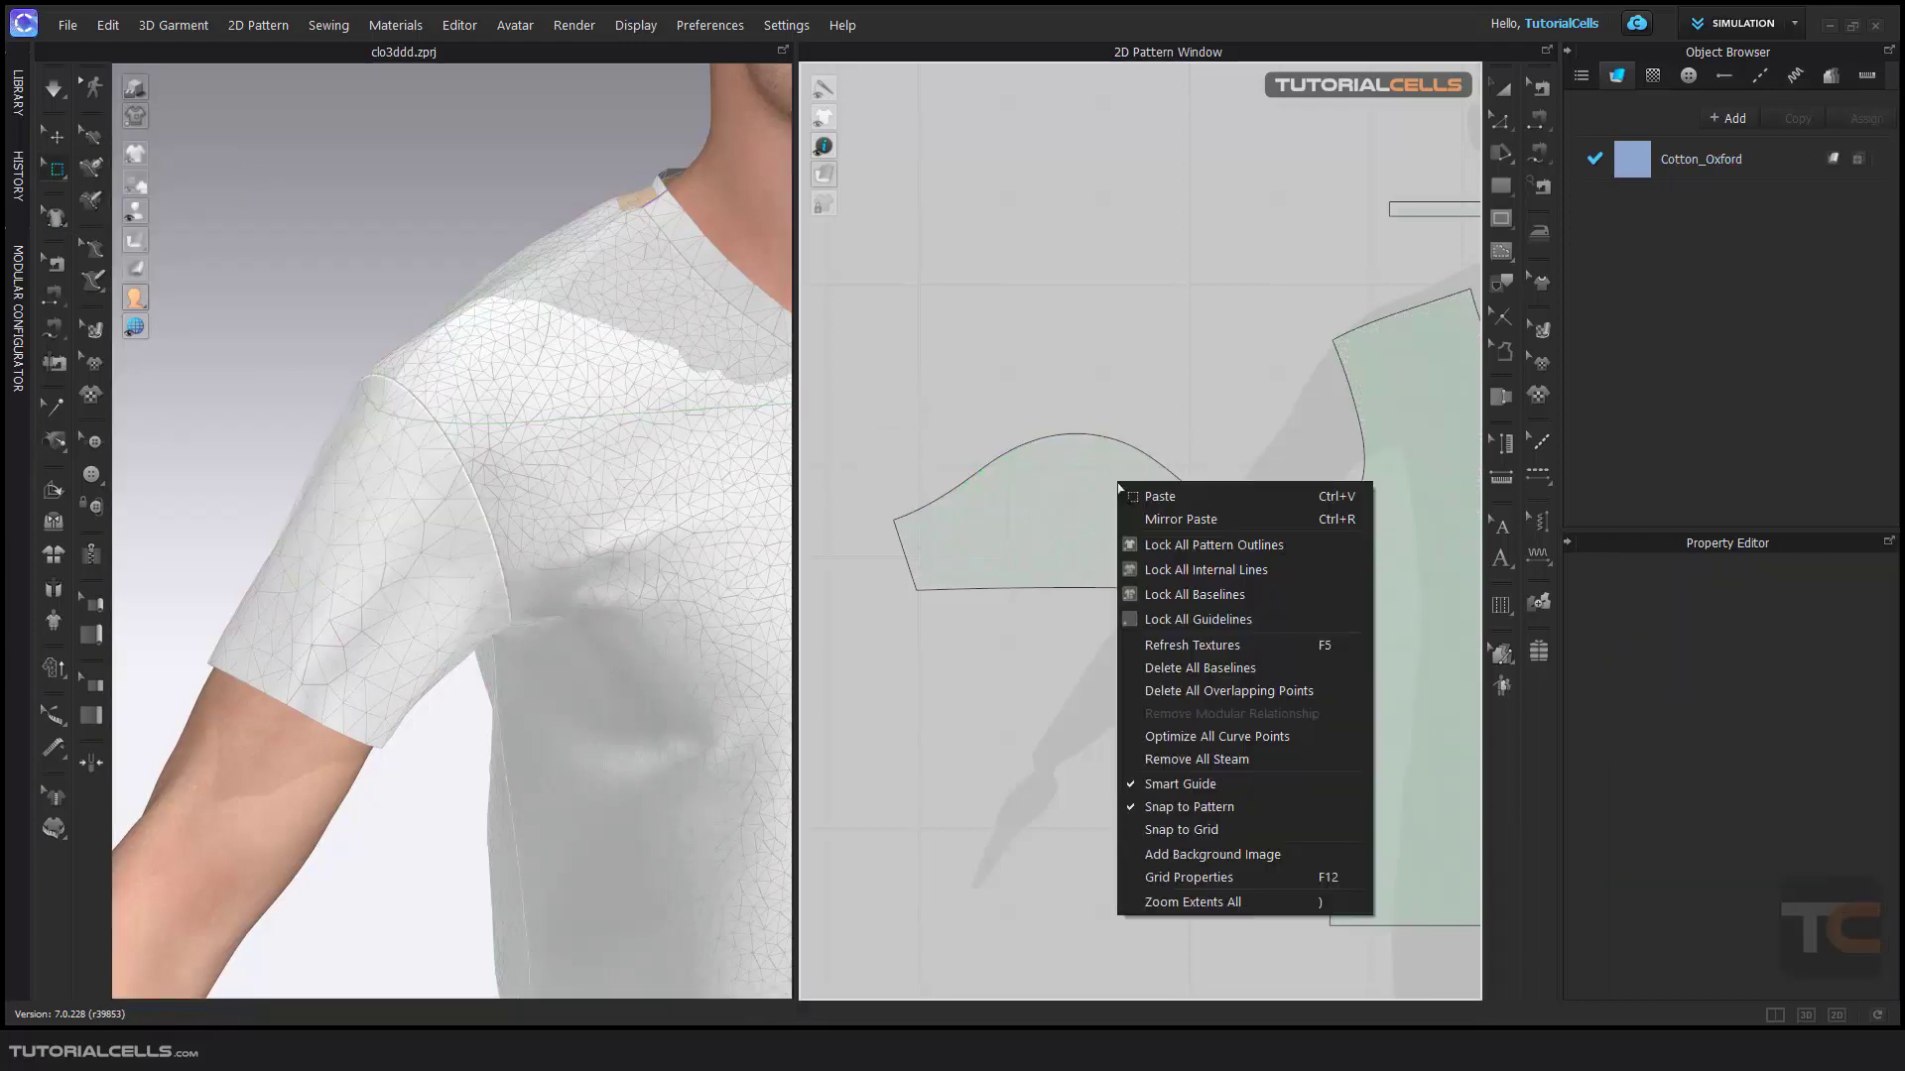
click(873, 399)
drag(873, 399, 1220, 528)
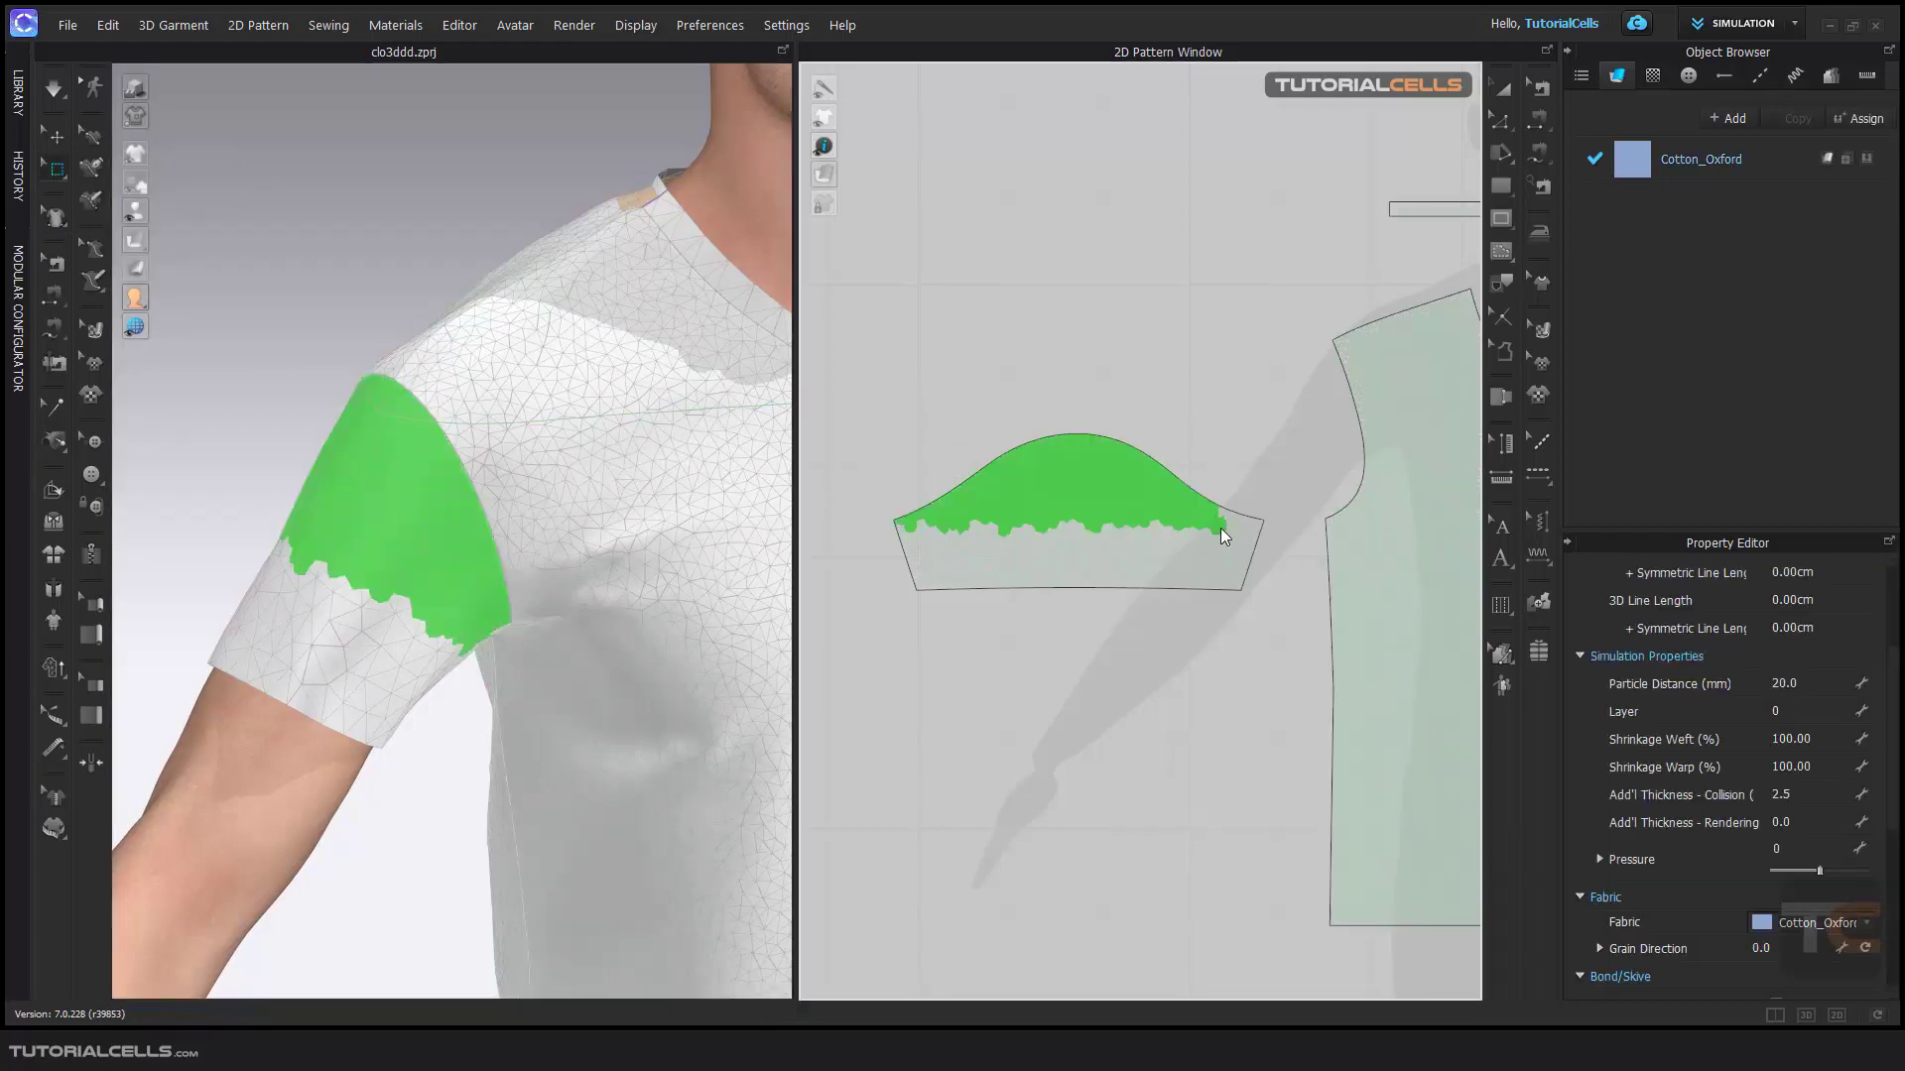
right_click(429, 481)
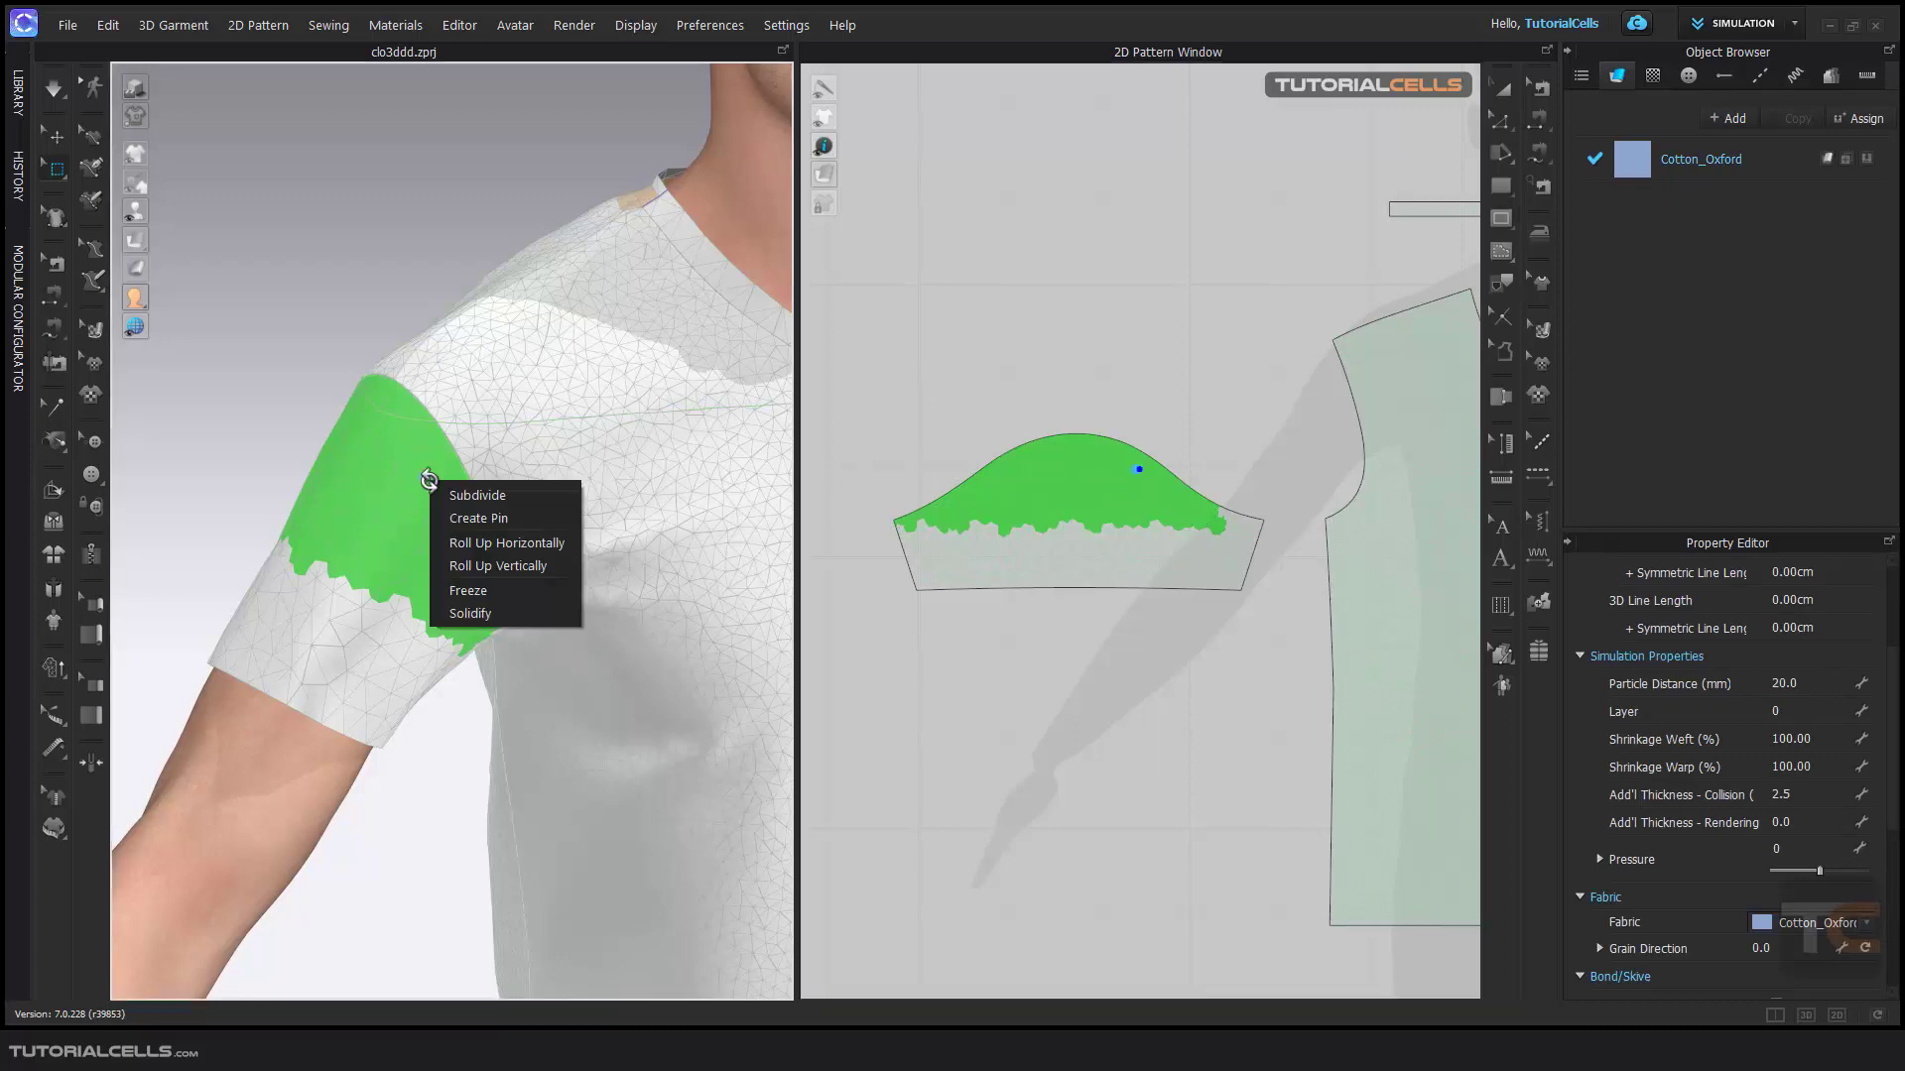
right_click(1008, 474)
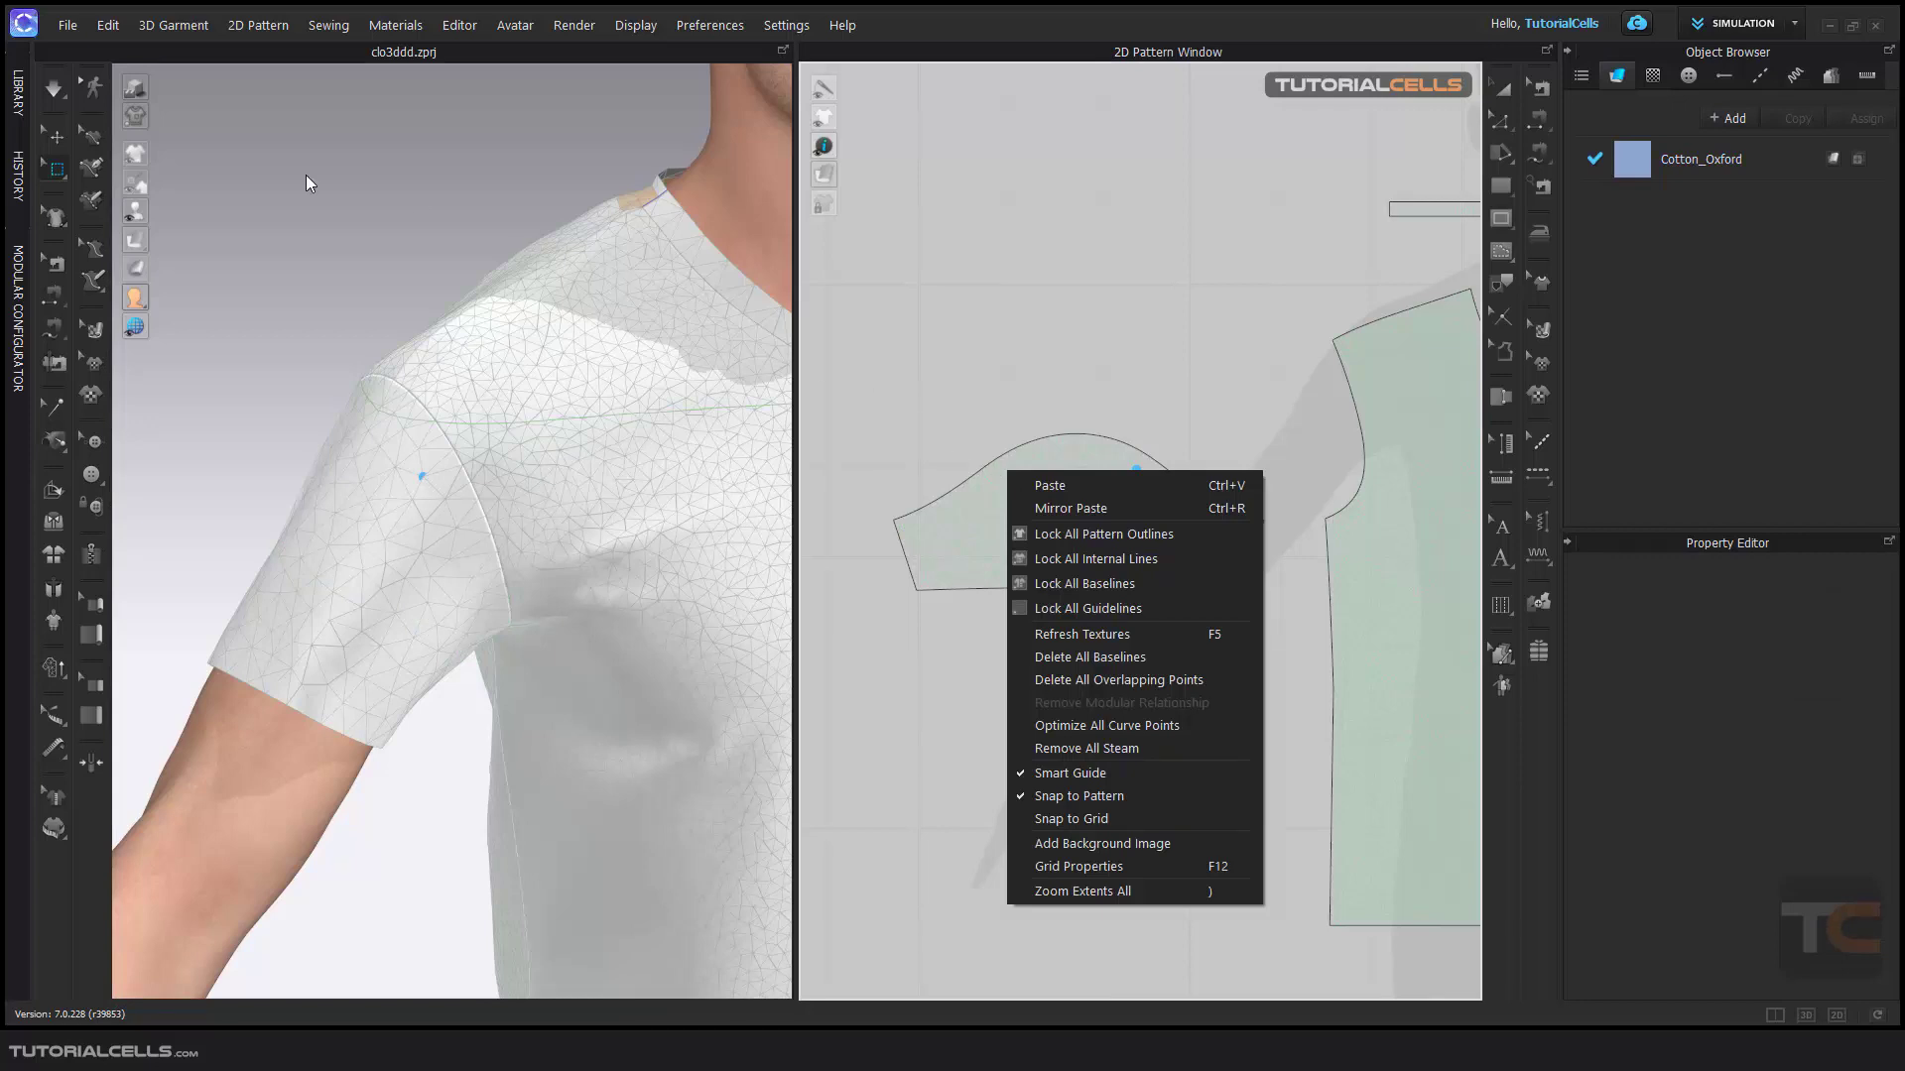
click(52, 165)
click(109, 170)
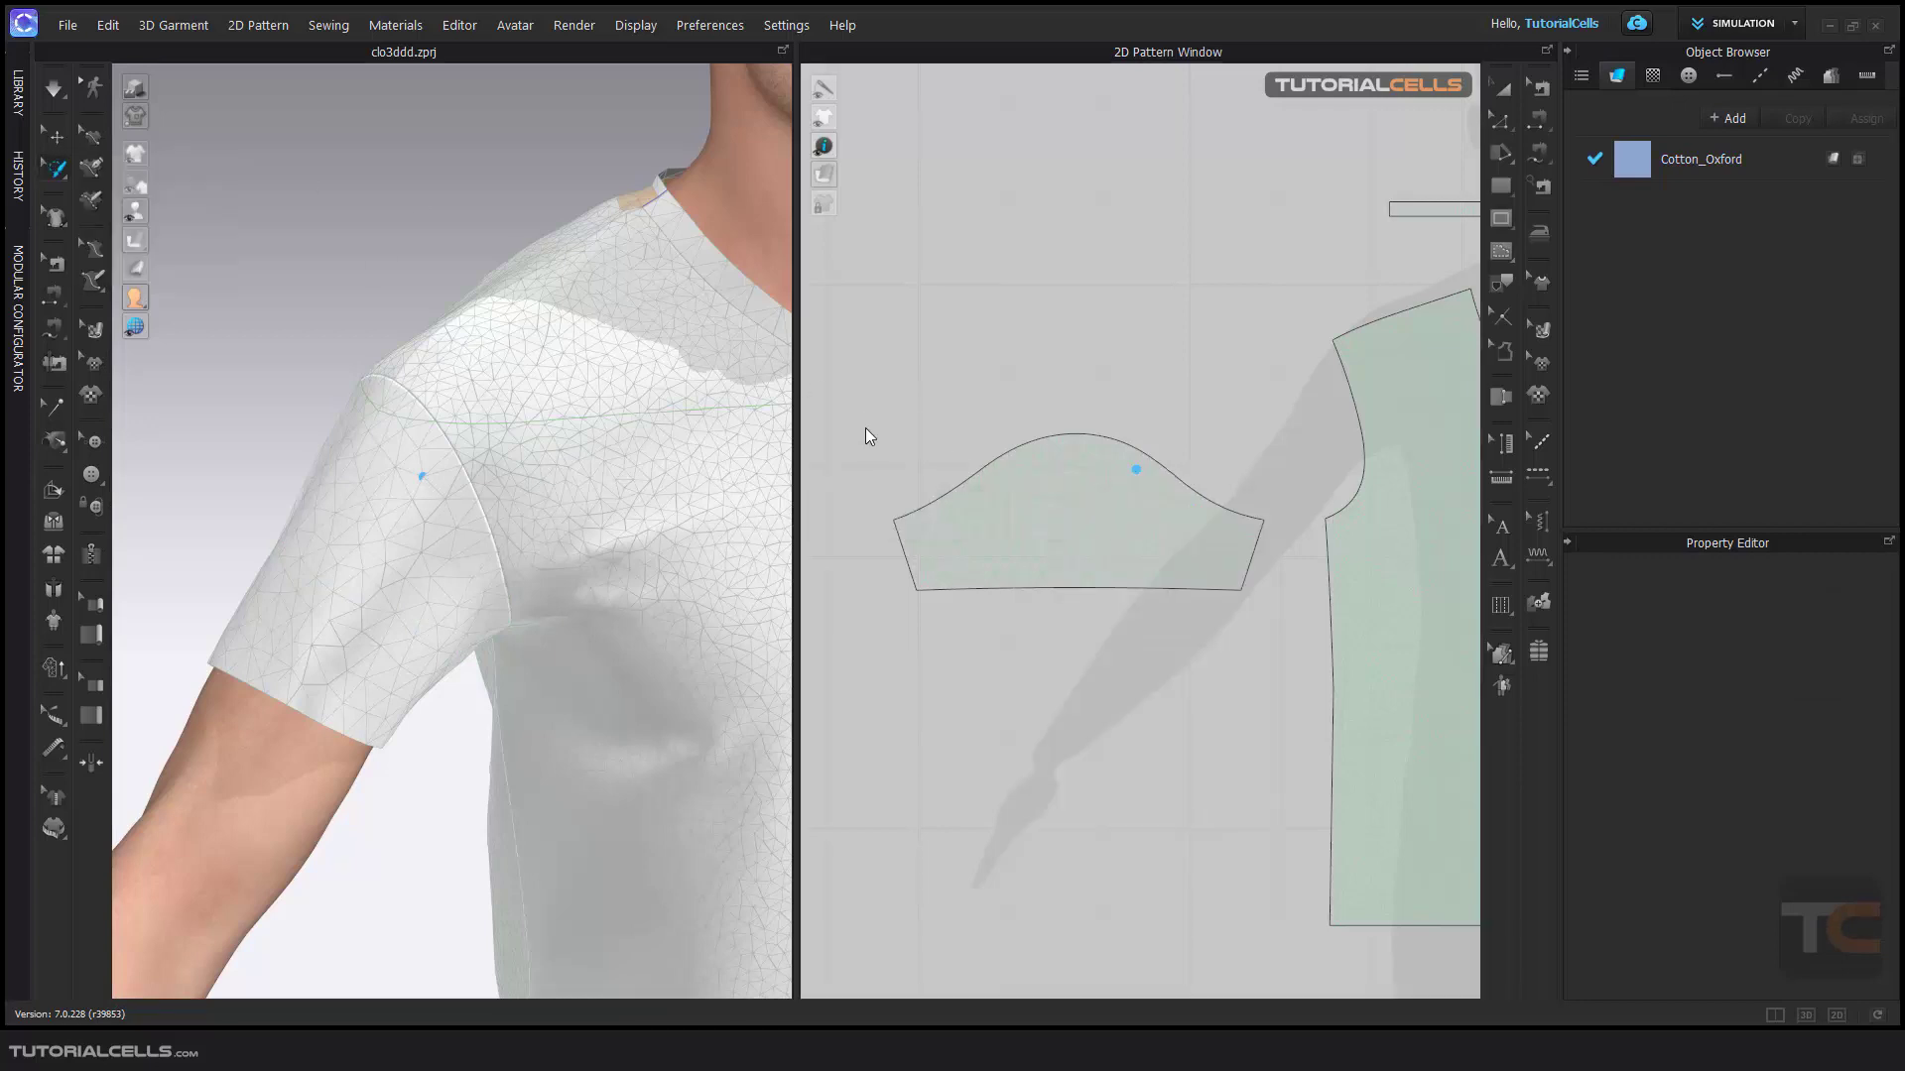
Brush-paint the sleeve cap and apply Solidify to it
mouse_move(912, 526)
mouse_down()
mouse_move(1050, 455)
mouse_move(1220, 519)
mouse_up()
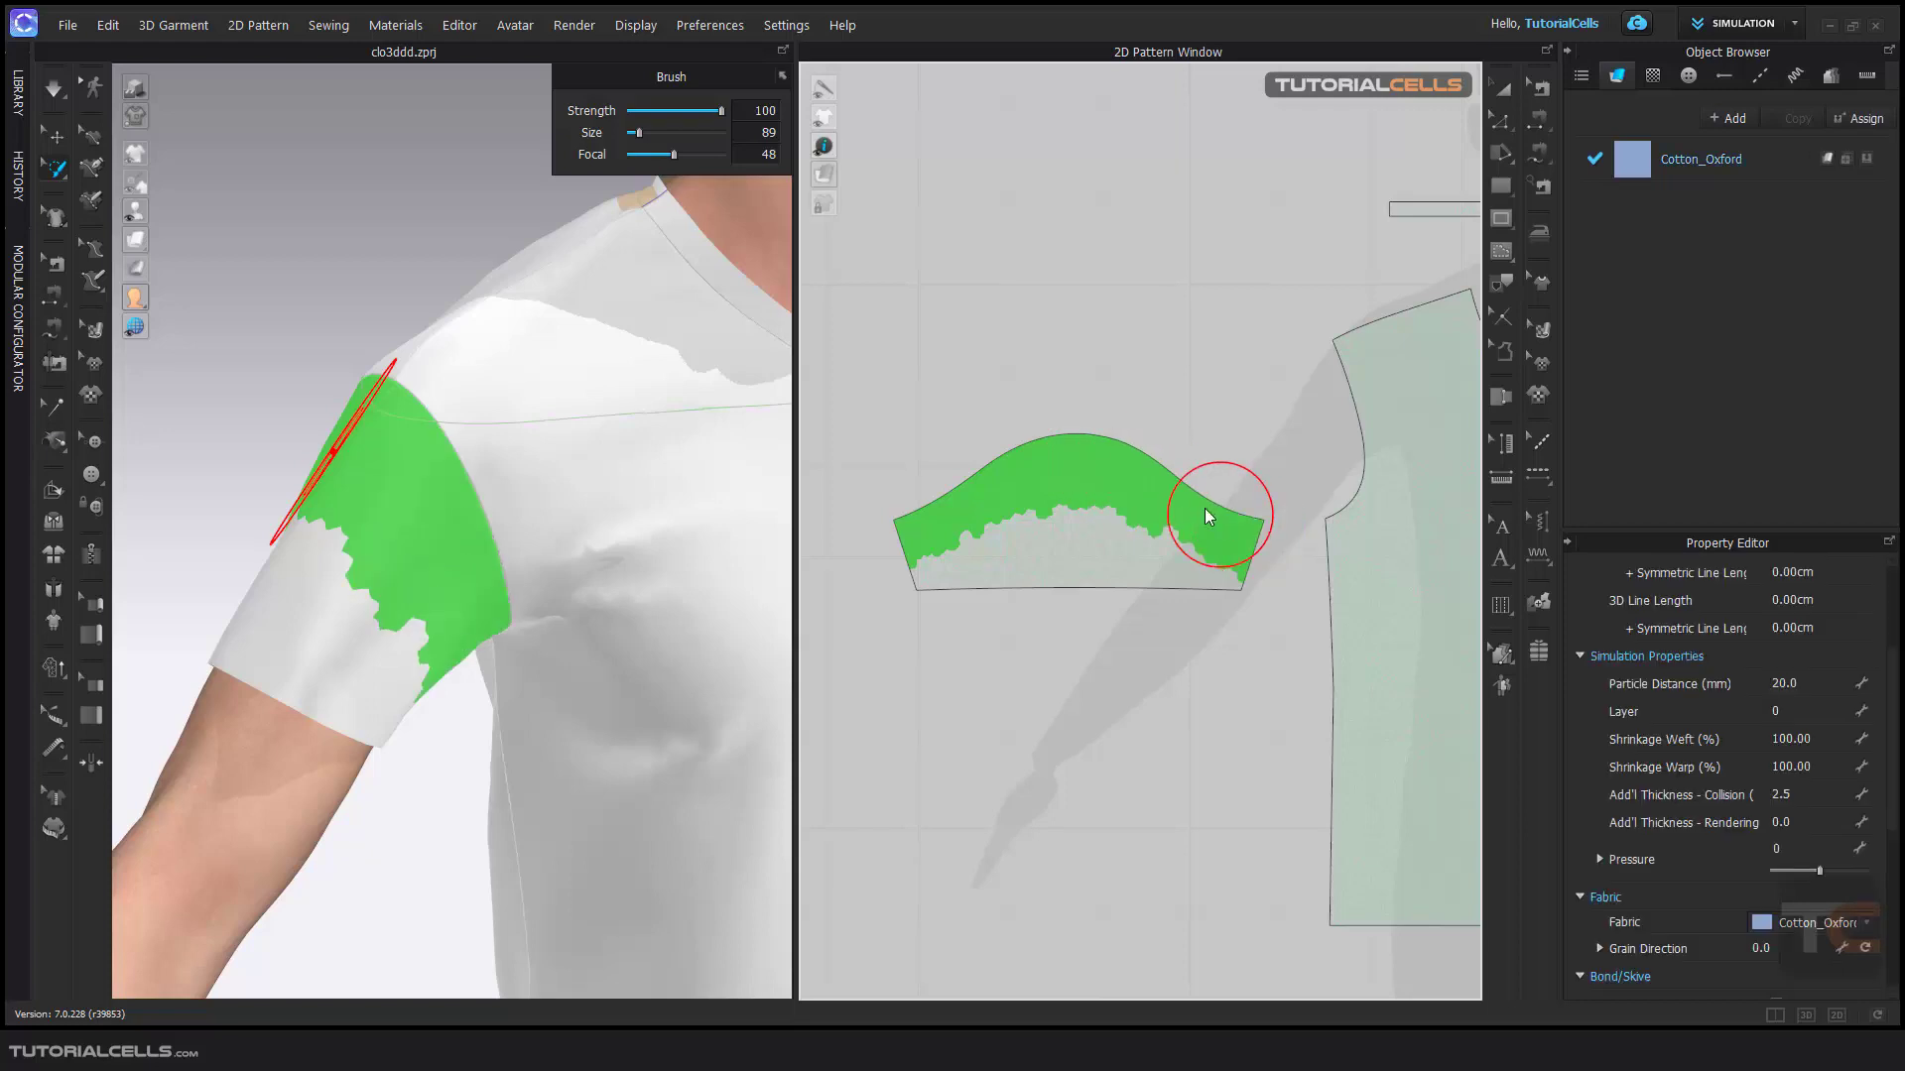
right_click(1137, 490)
right_click(443, 488)
right_click(426, 484)
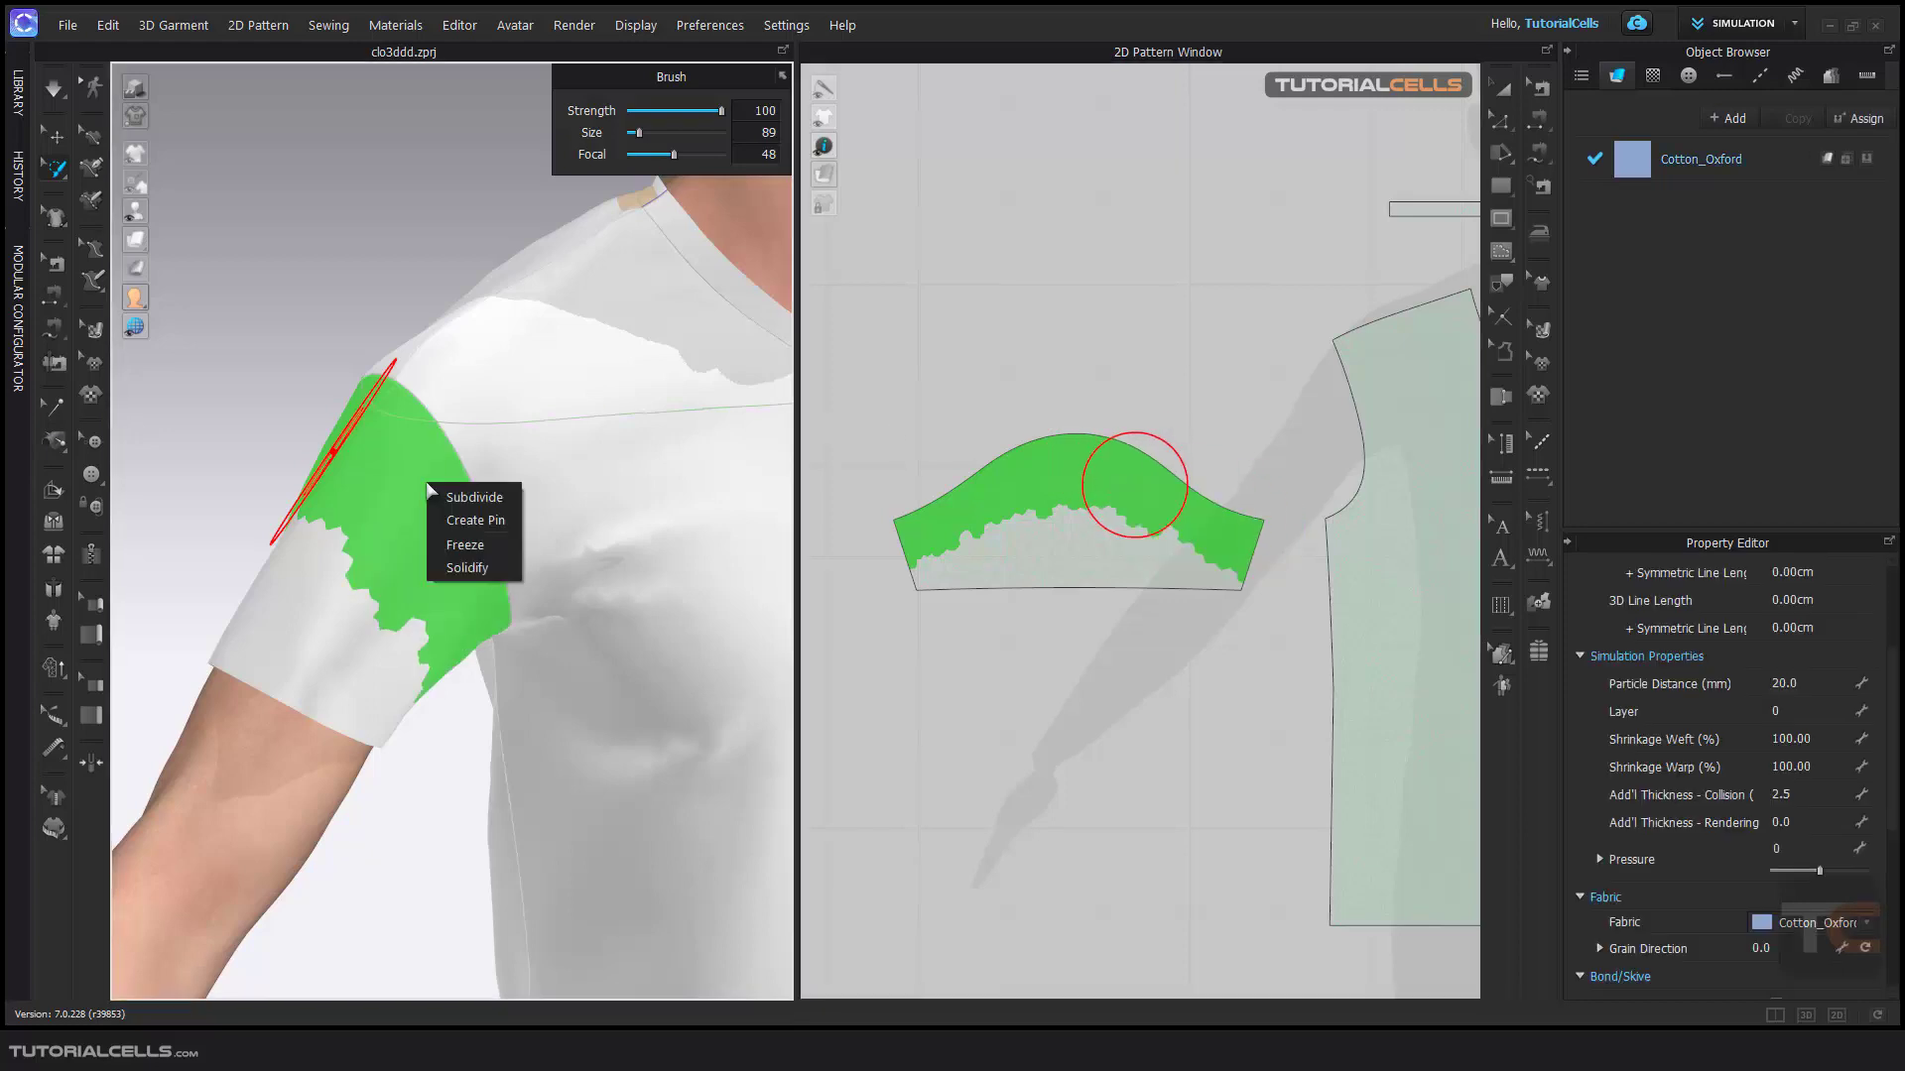
click(481, 573)
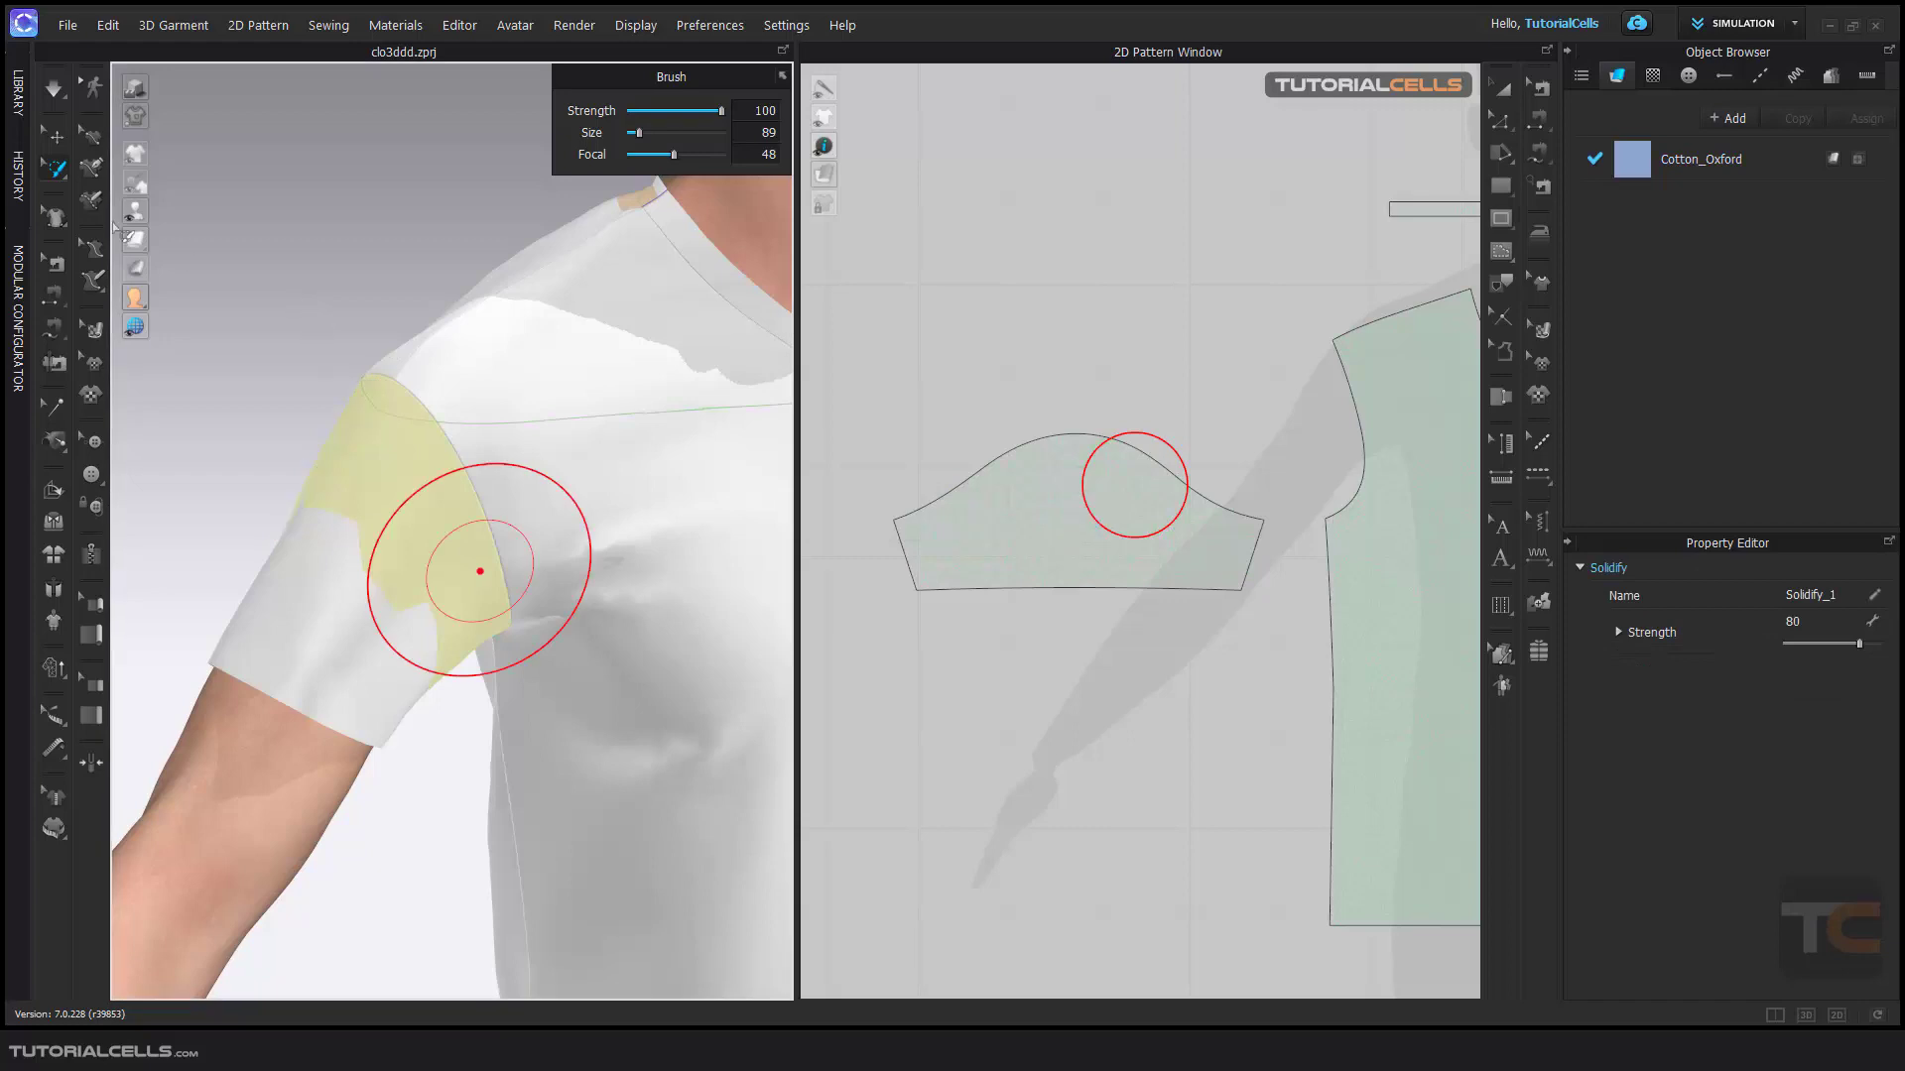
Return to the Select tool and start the cloth simulation
click(57, 137)
click(305, 337)
key(space)
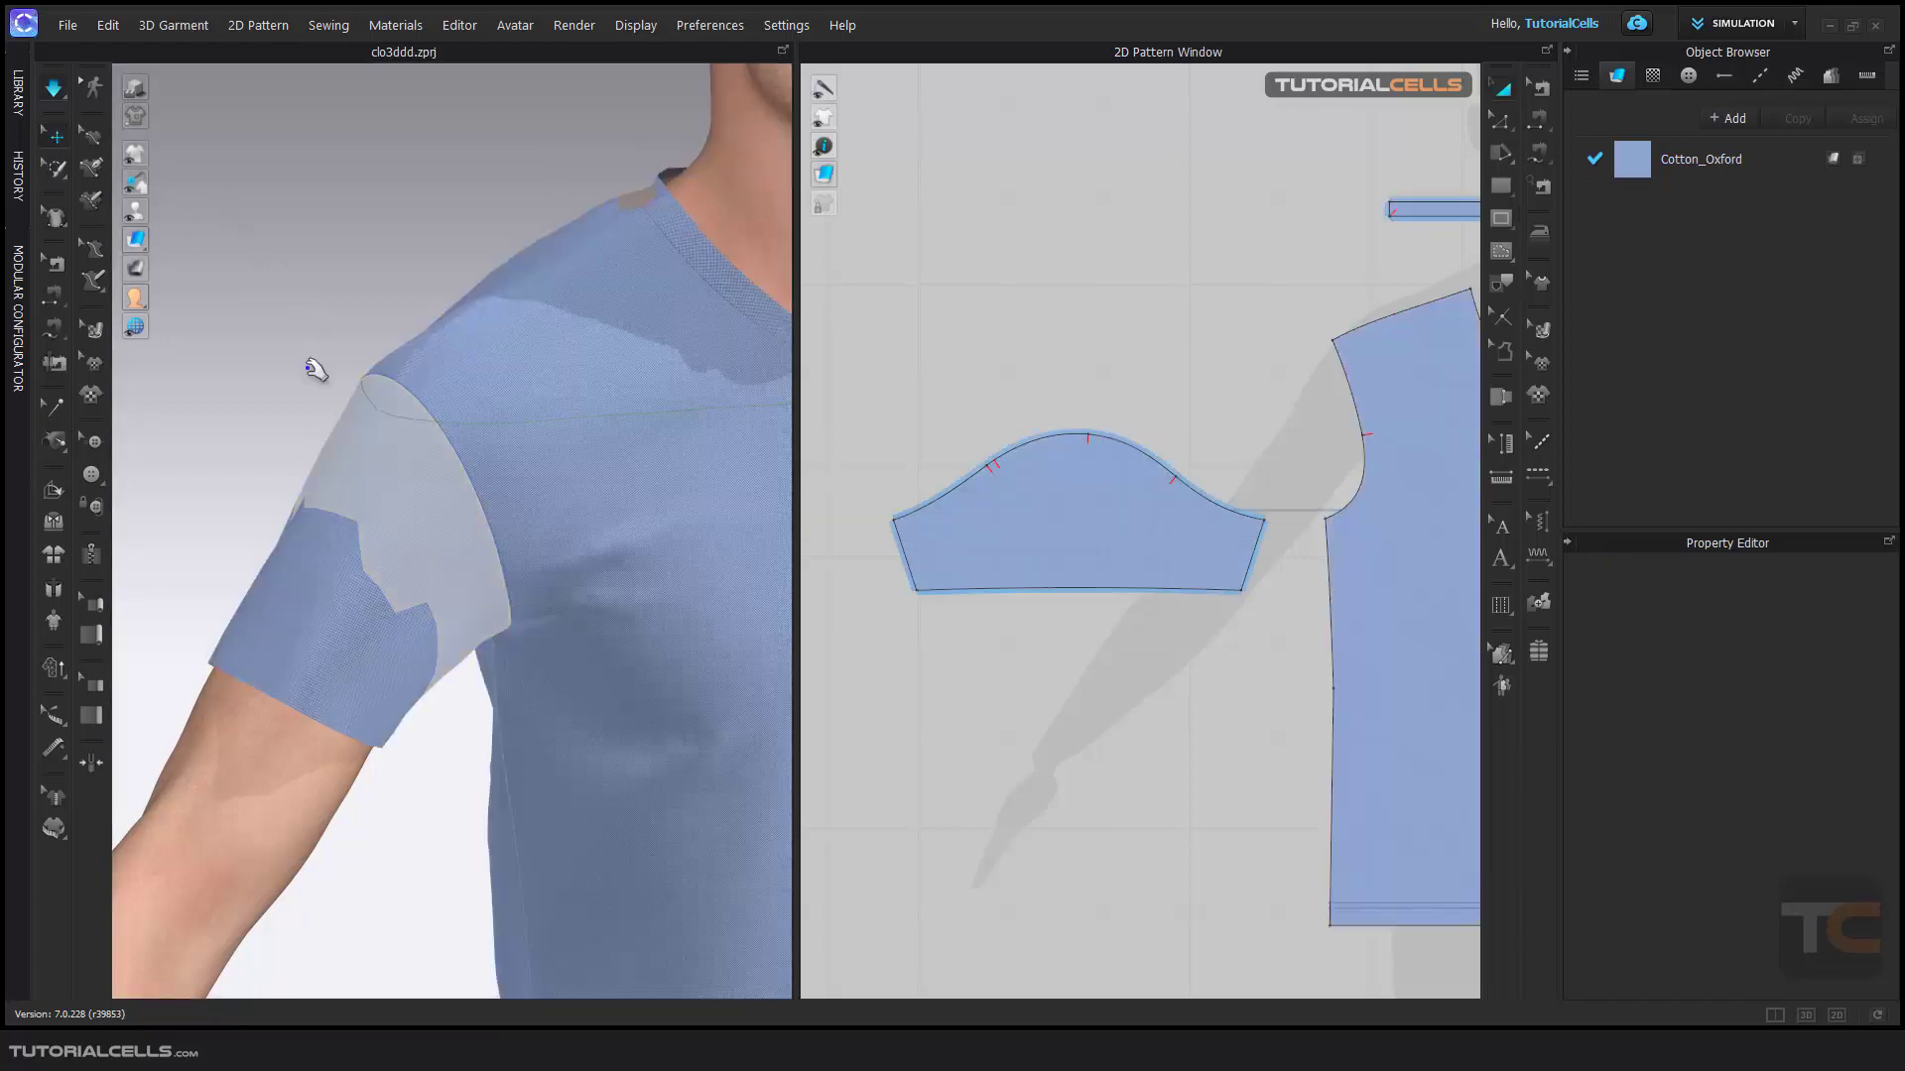
Pull the sleeve cloth outward and up toward the shoulder while simulating
click(352, 446)
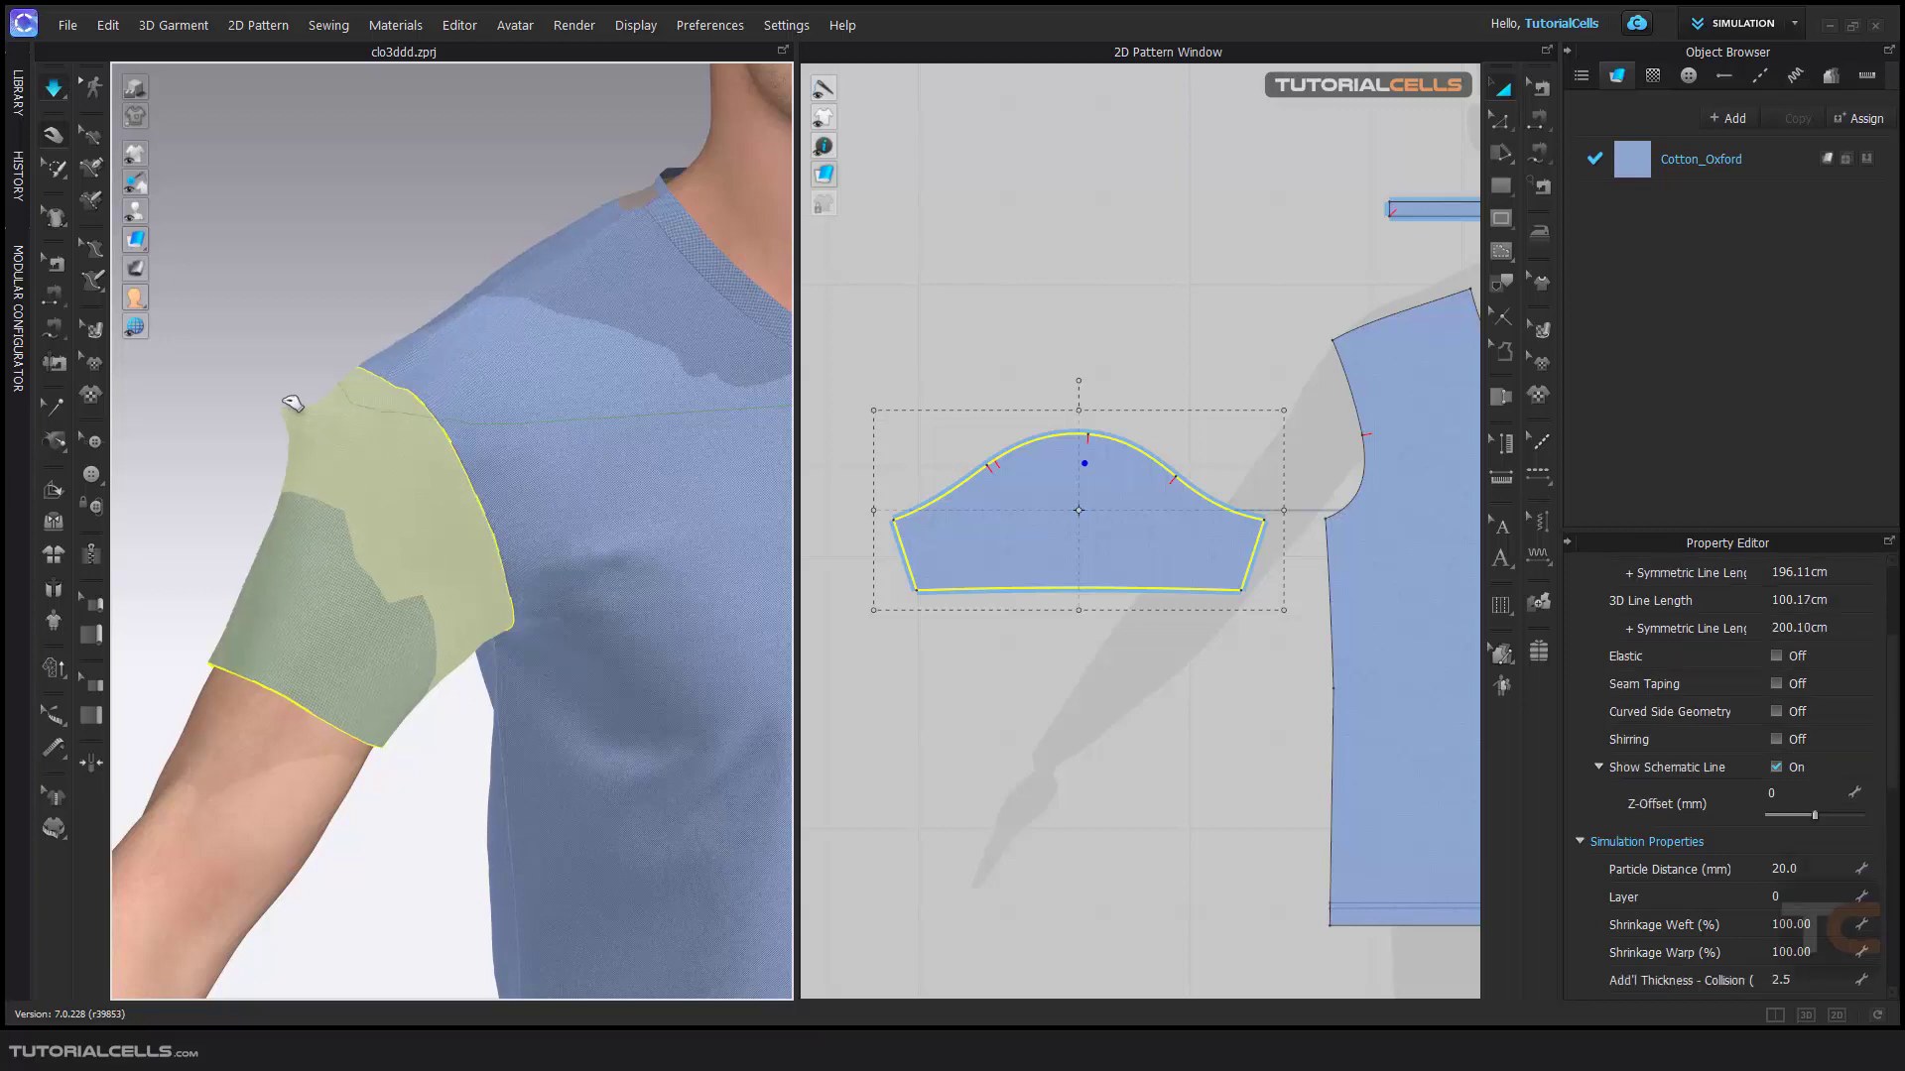
drag(311, 525, 235, 503)
drag(343, 439, 230, 381)
drag(360, 436, 307, 410)
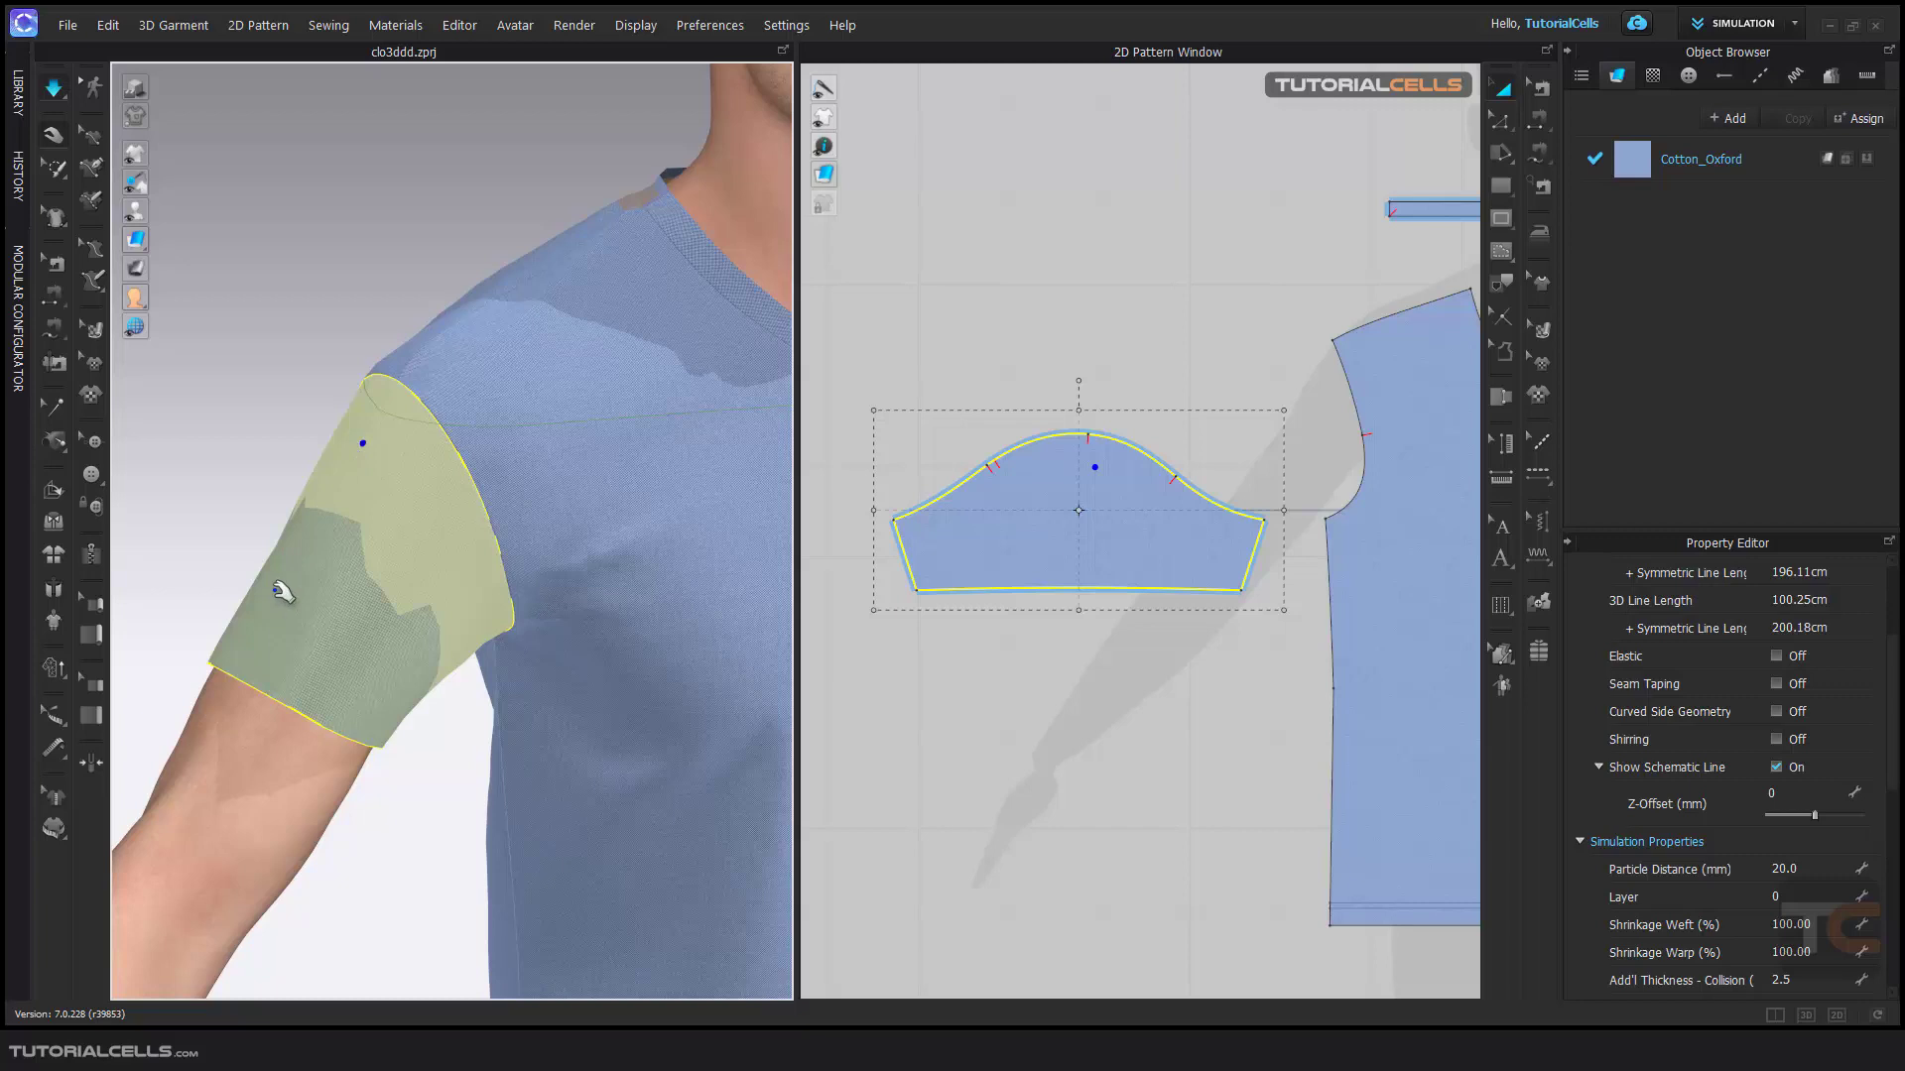
With Select Mesh active, bring up the solidified sleeve area's context options
click(56, 144)
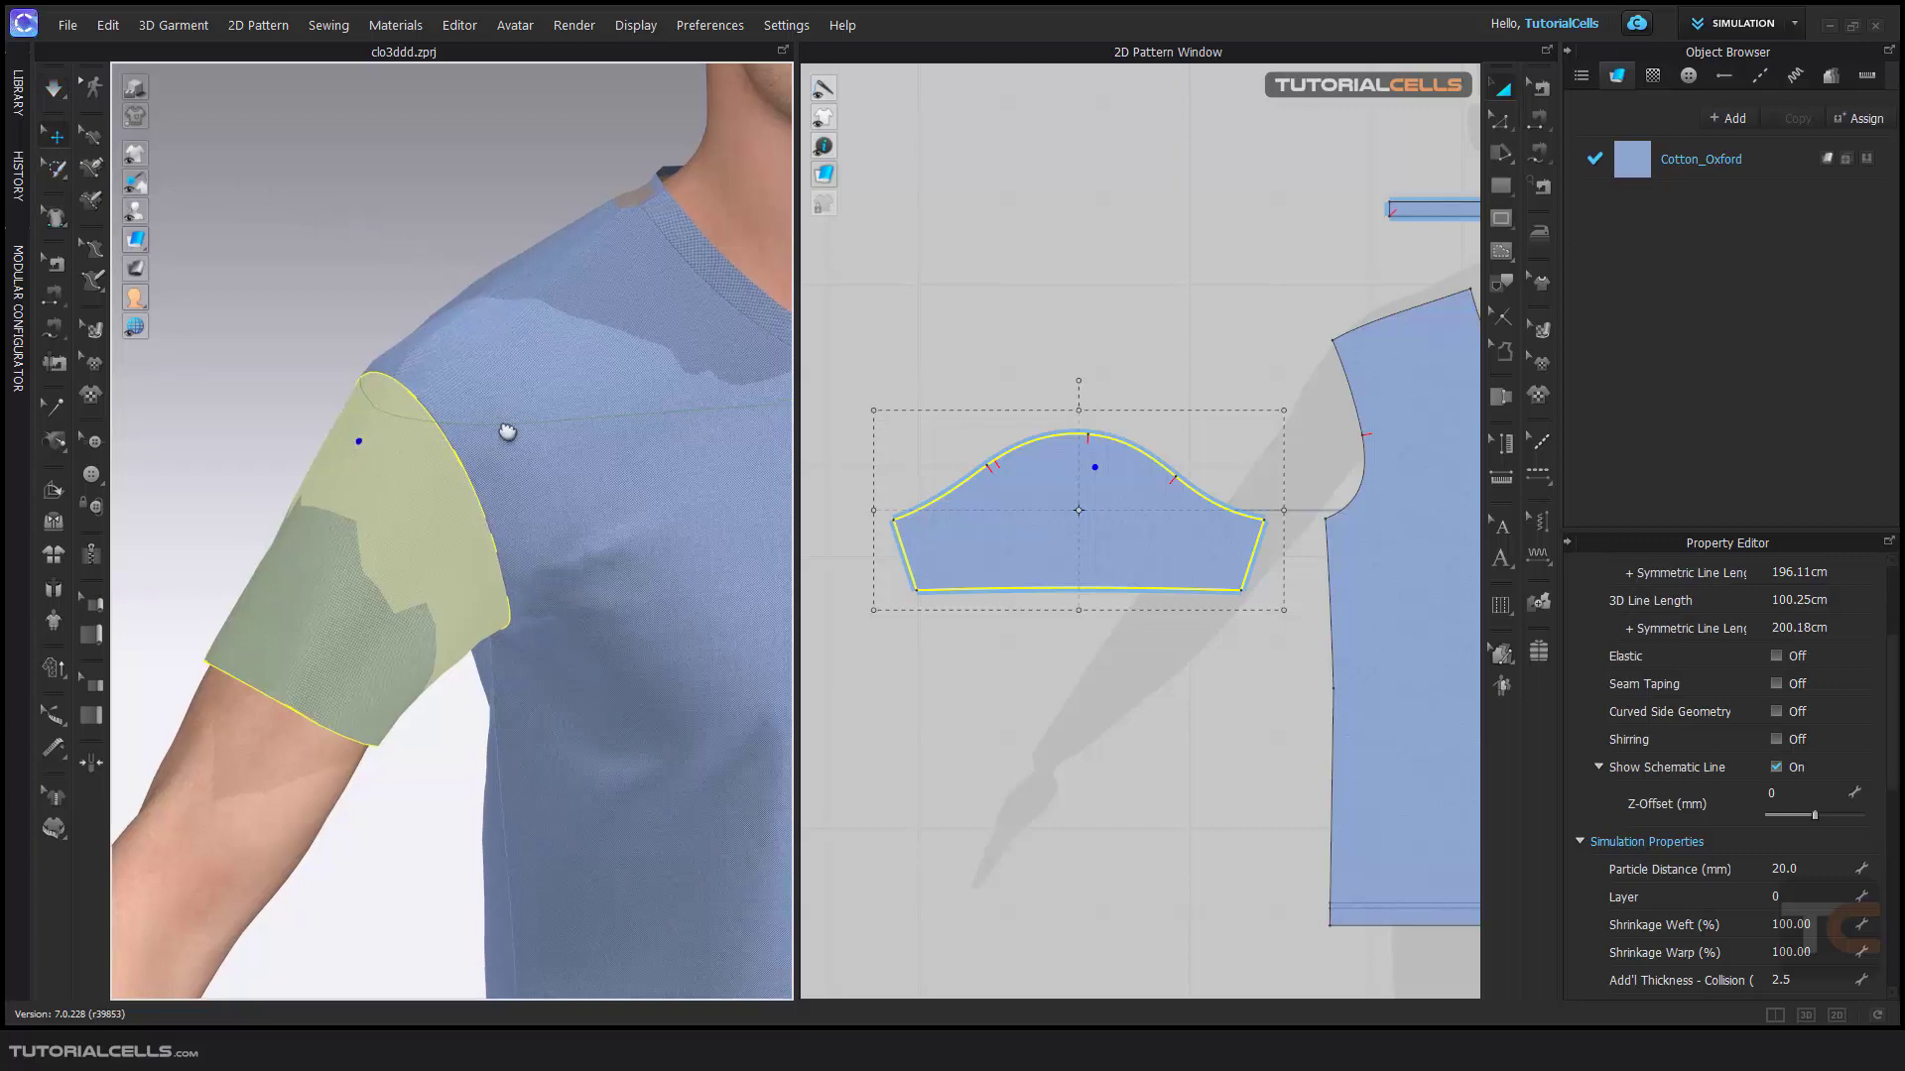
middle_drag(508, 432, 514, 407)
right_click(405, 417)
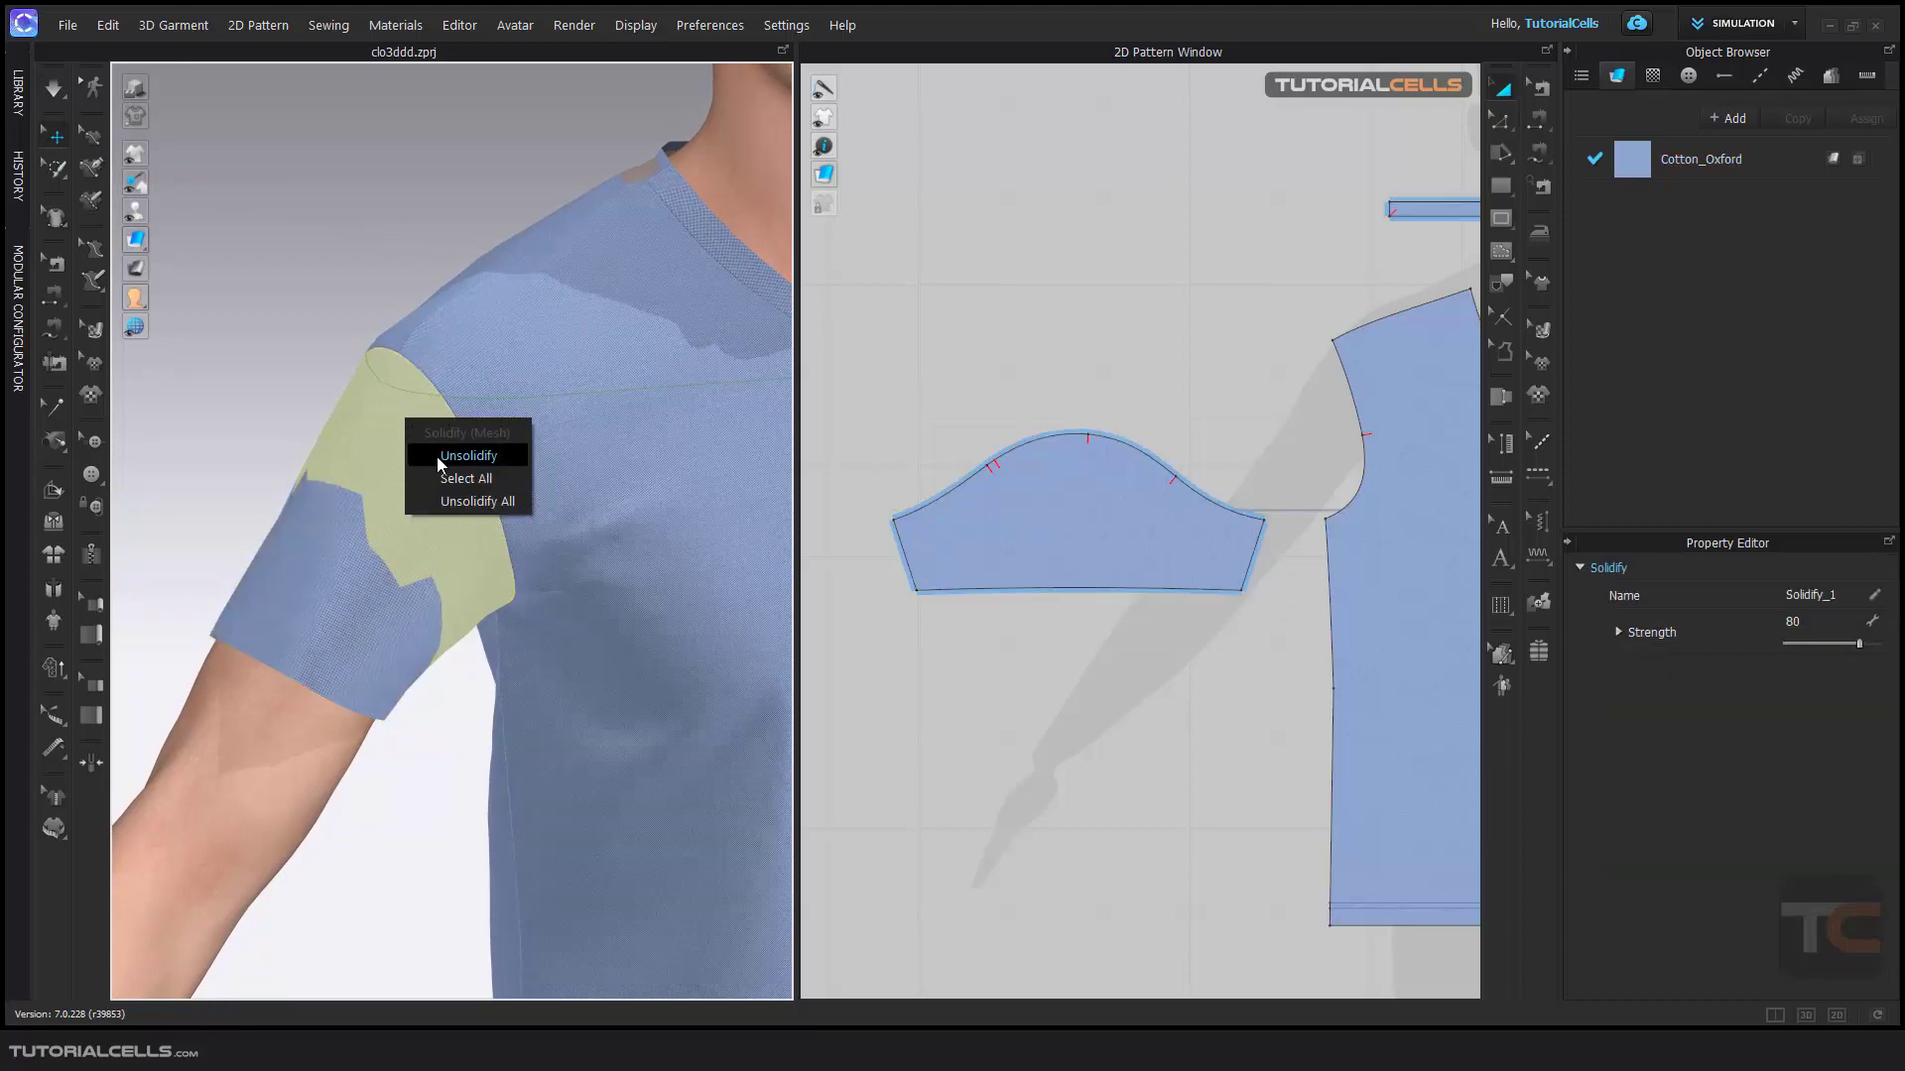
Unsolidify all areas, view the shirt as Mesh, then return it to Textured Surface
click(464, 508)
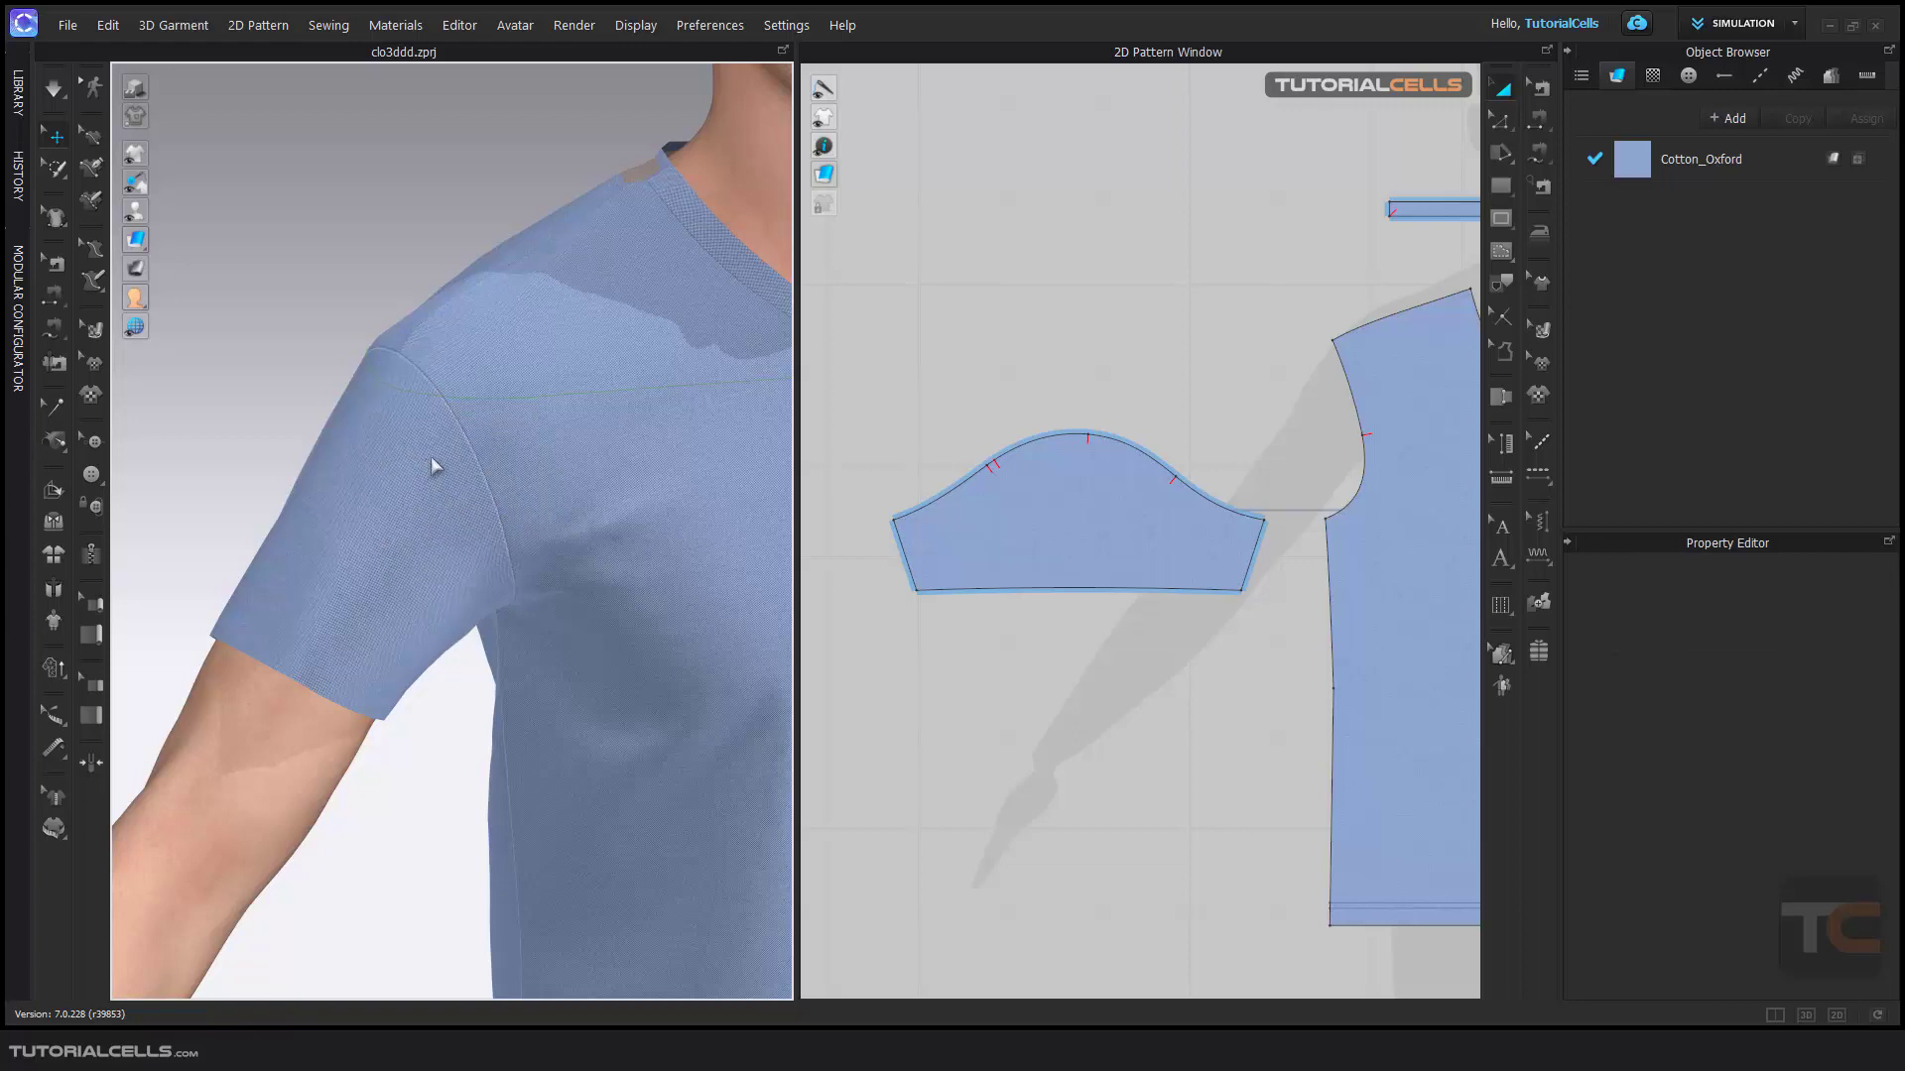
mouse_move(156, 247)
click(245, 240)
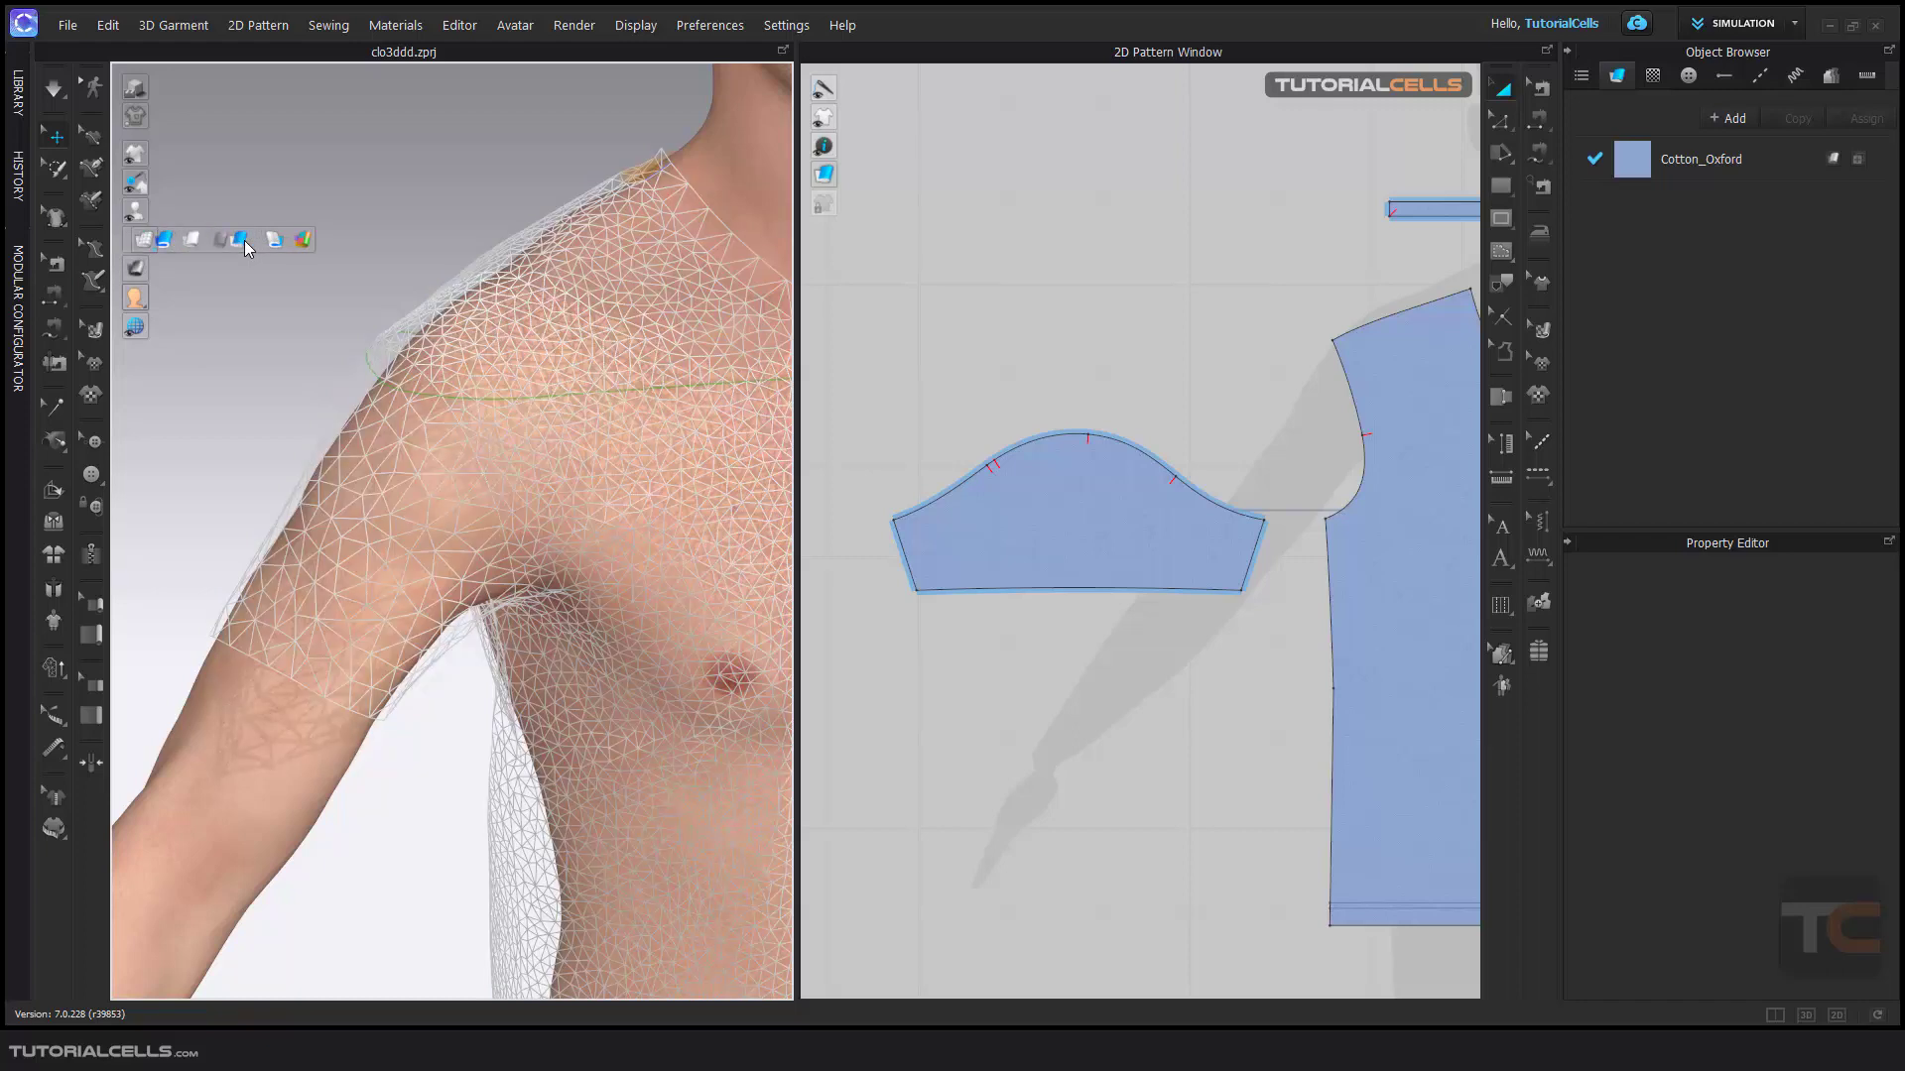
mouse_move(132, 240)
click(245, 241)
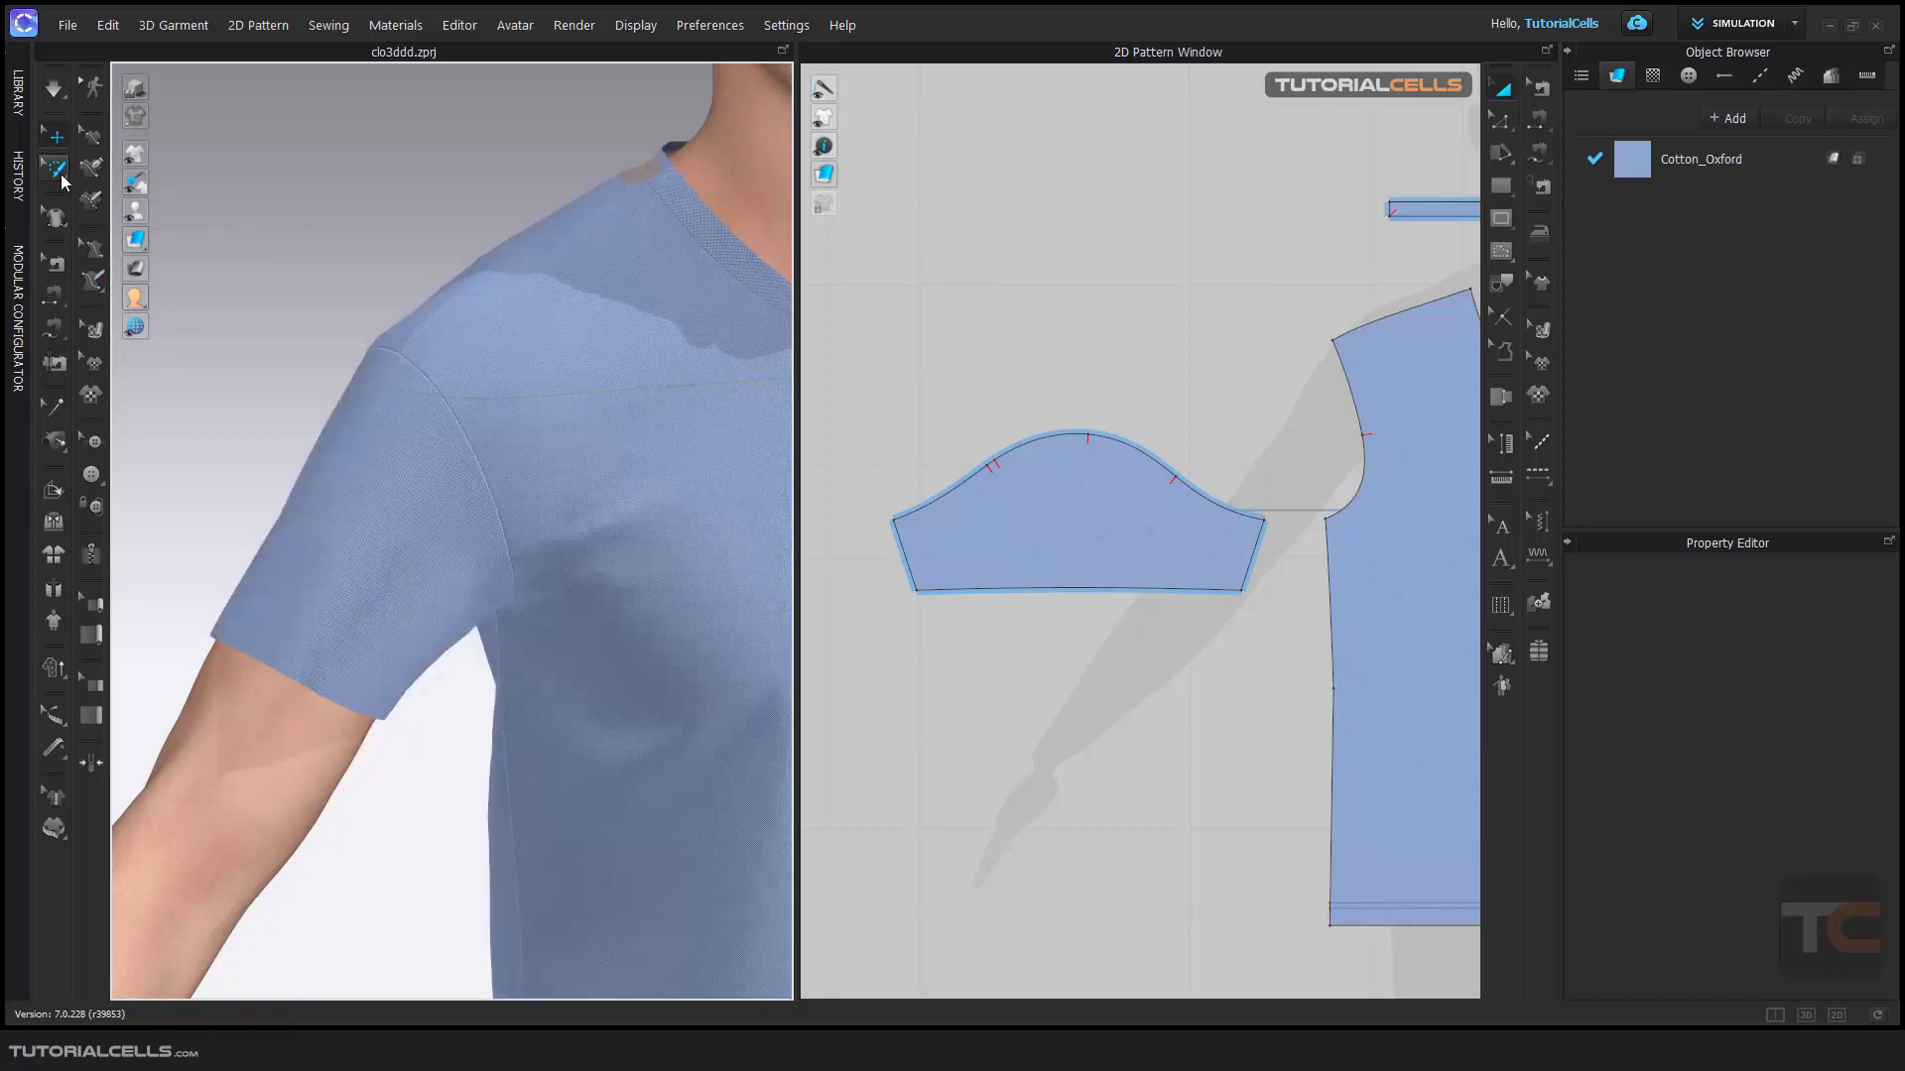
click(58, 170)
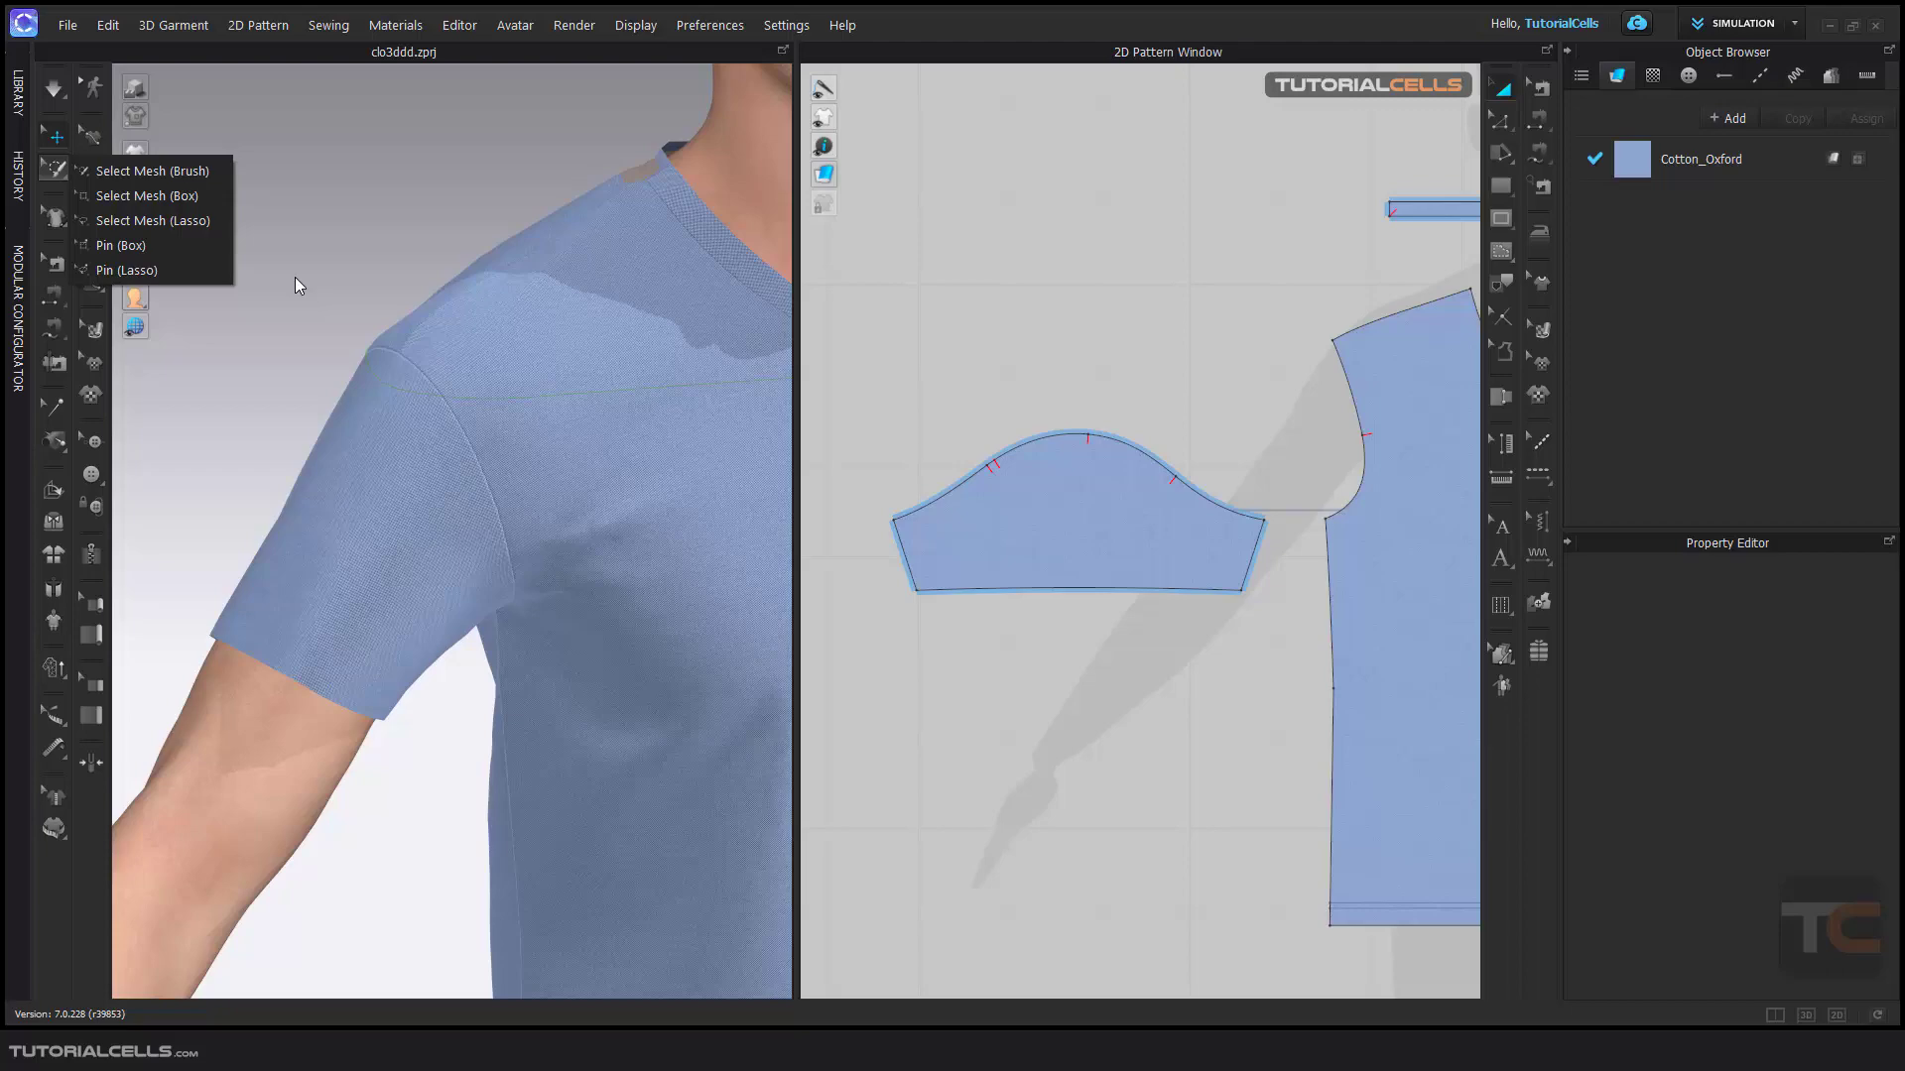
scroll(553, 668, down, 5)
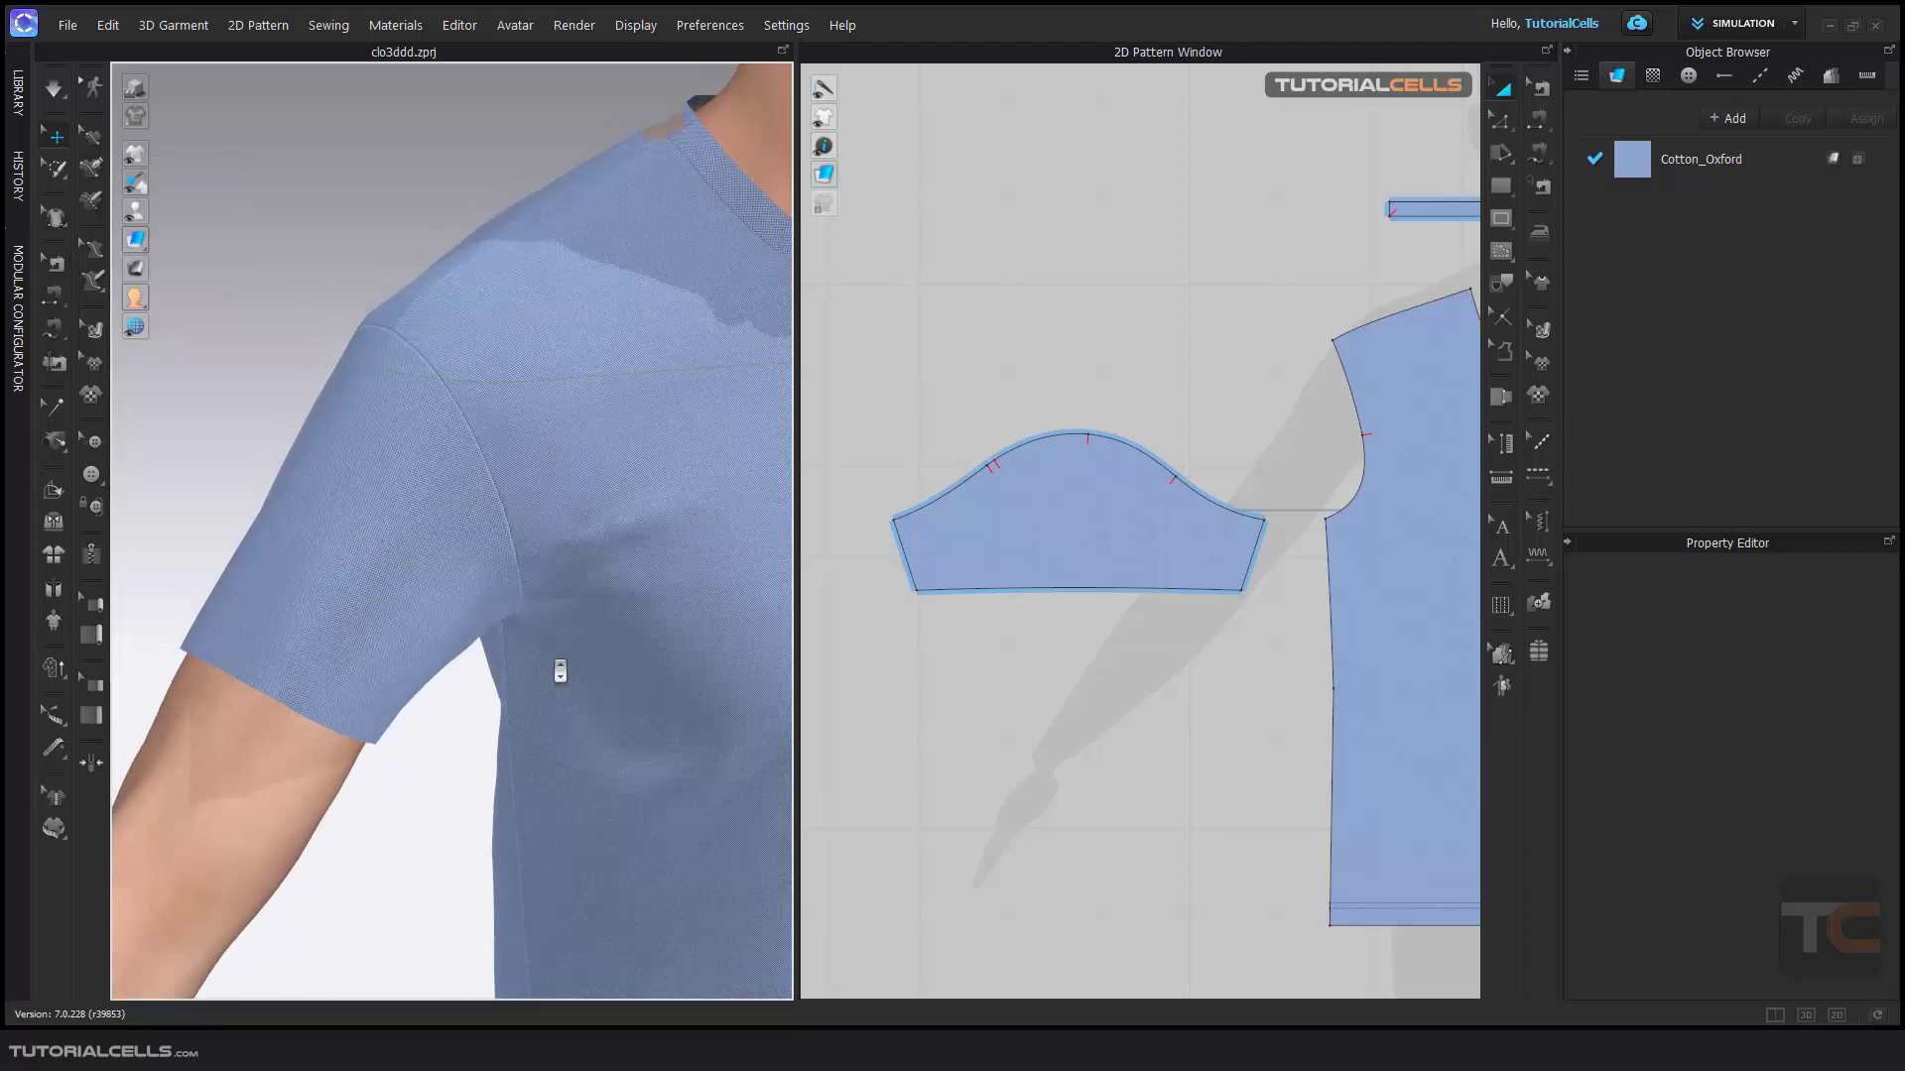
scroll(622, 797, up, 6)
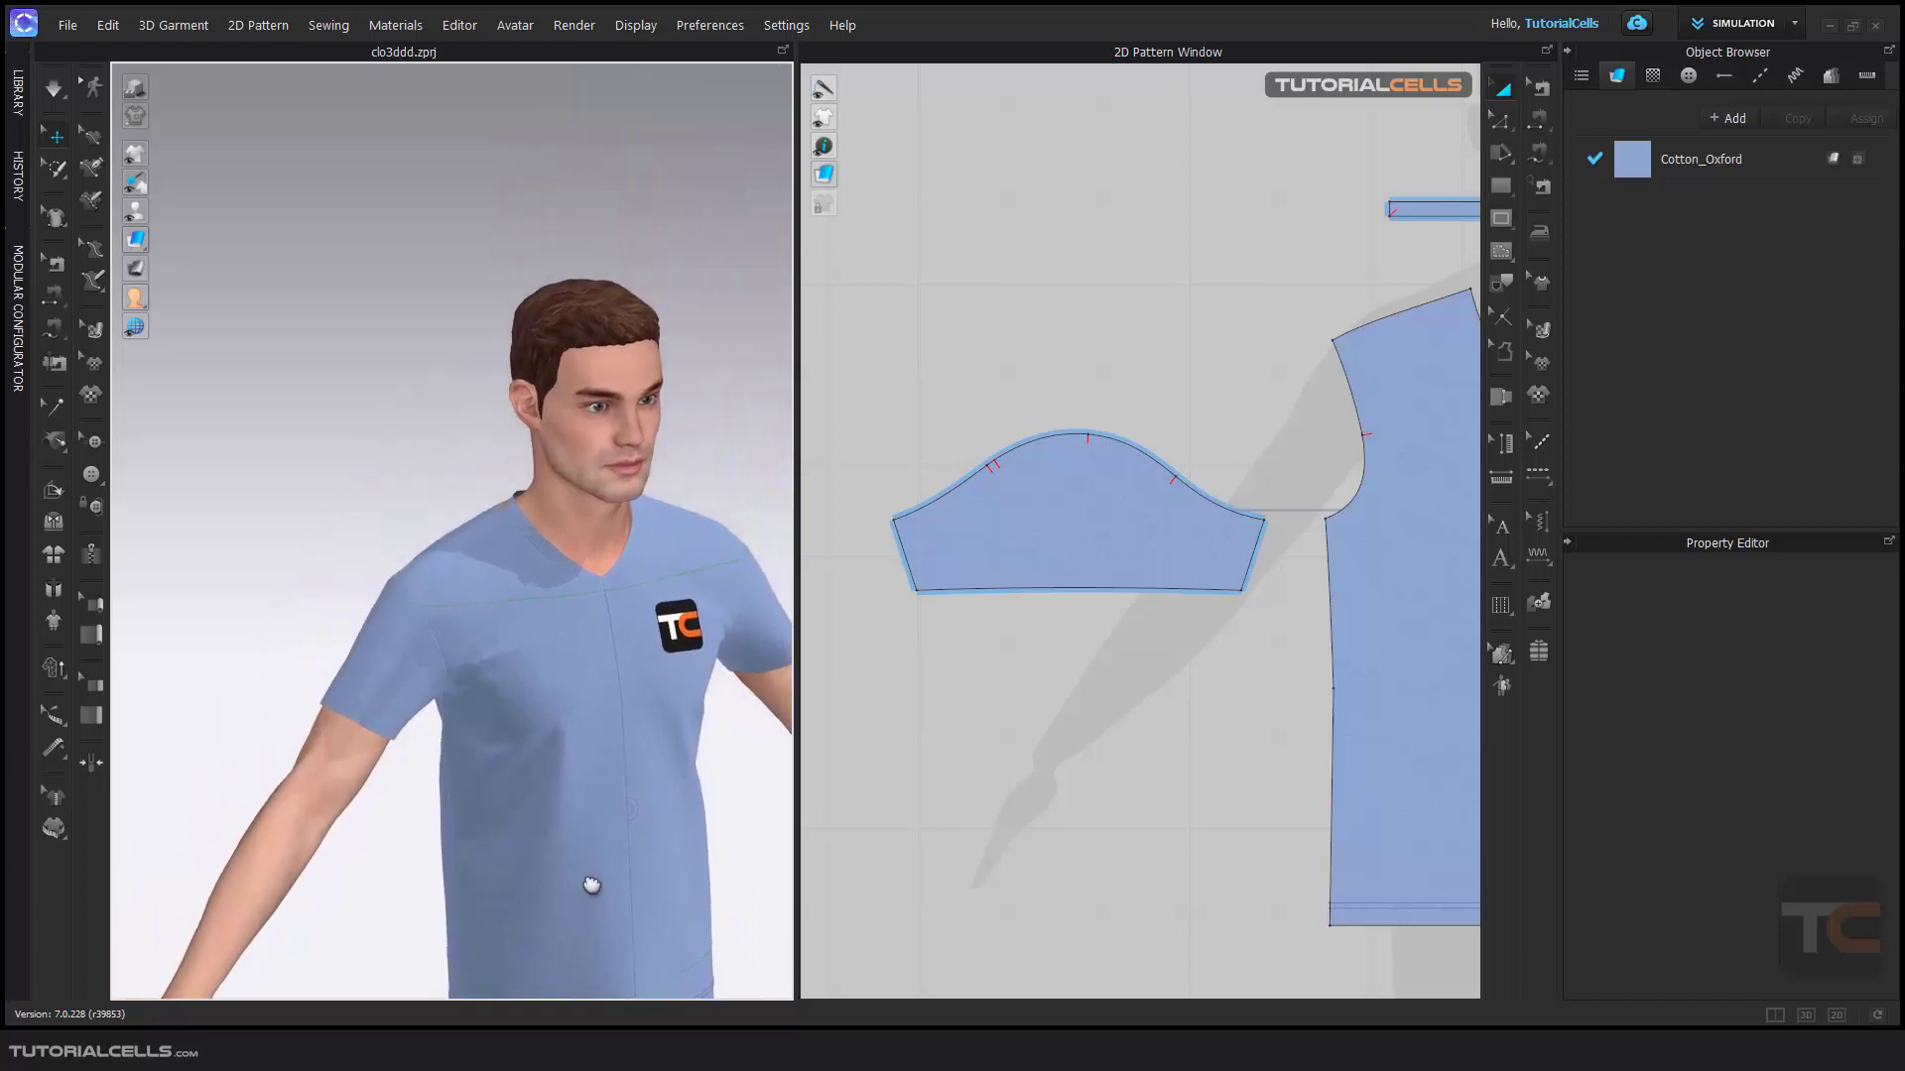